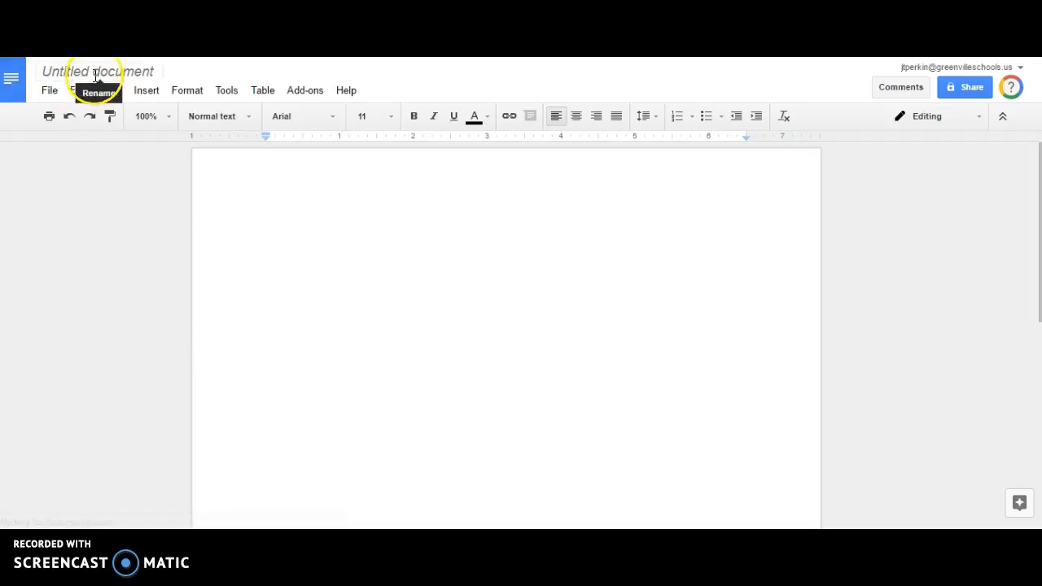
Change the document title from 'Untitled document' to 'Example Doc'.
{"action": "left_click", "coordinate": [94, 76]}
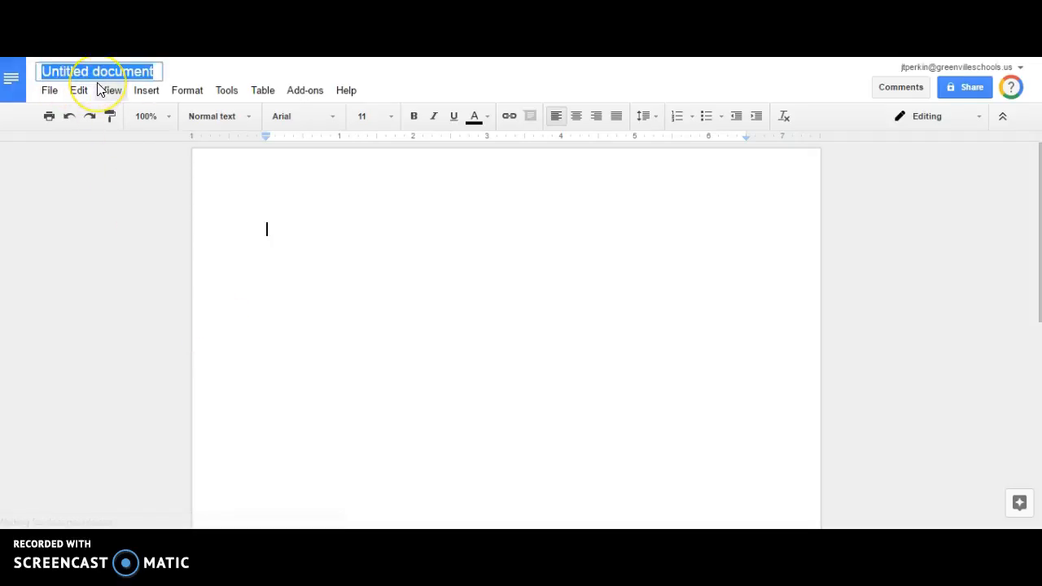
{"action": "type", "text": "Example Doc"}
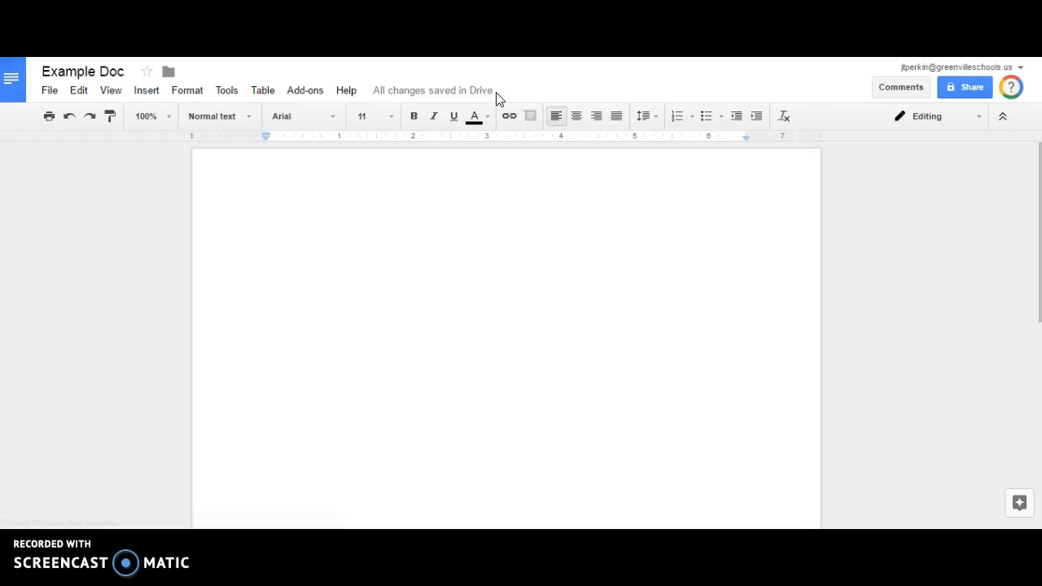
{"action": "left_click", "coordinate": [169, 73]}
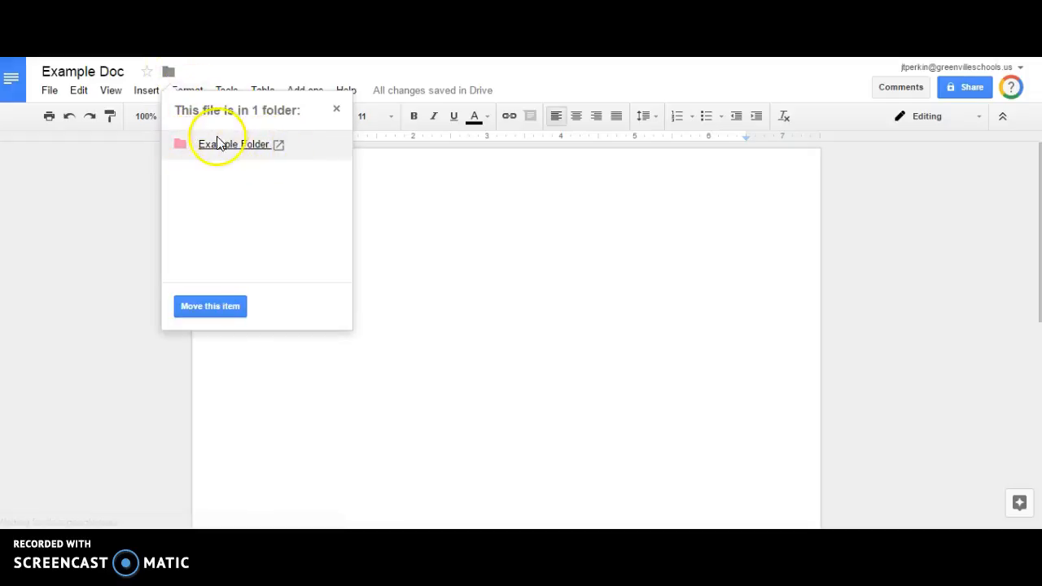
{"action": "left_click", "coordinate": [207, 309]}
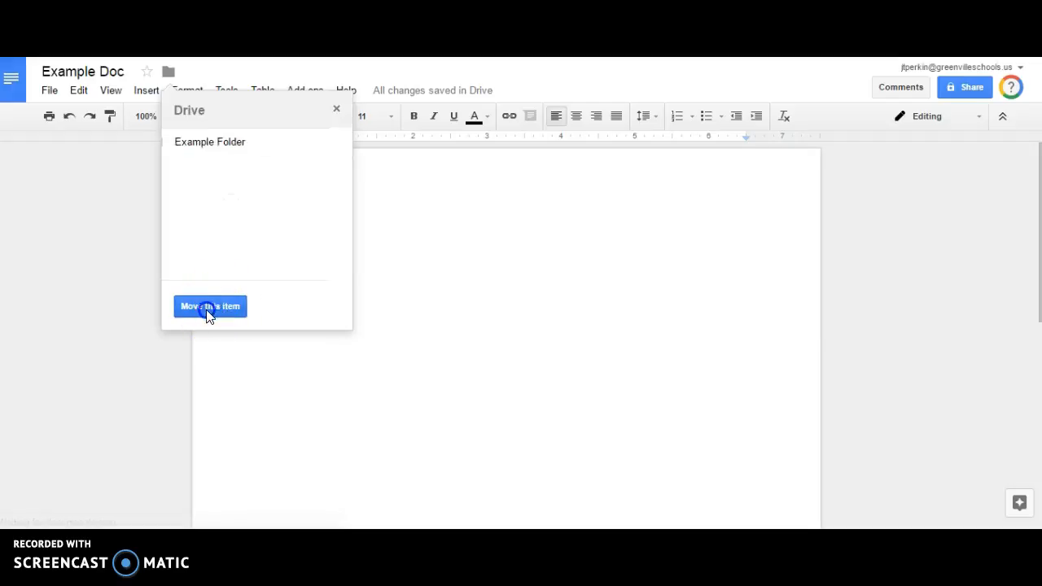
{"action": "left_click", "coordinate": [335, 142]}
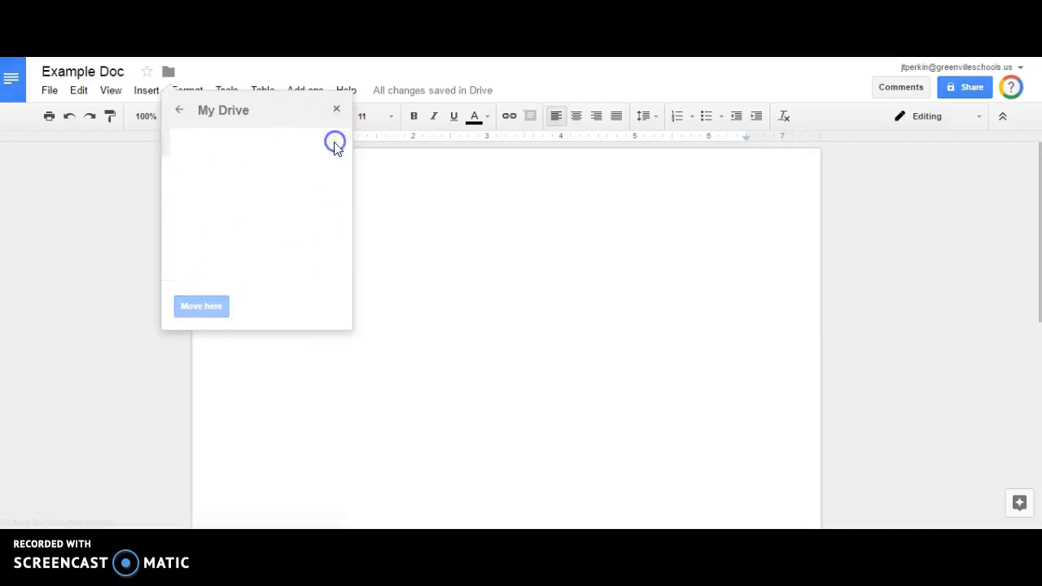
{"action": "scroll", "coordinate": [244, 236], "scroll_direction": "down", "scroll_amount": 5}
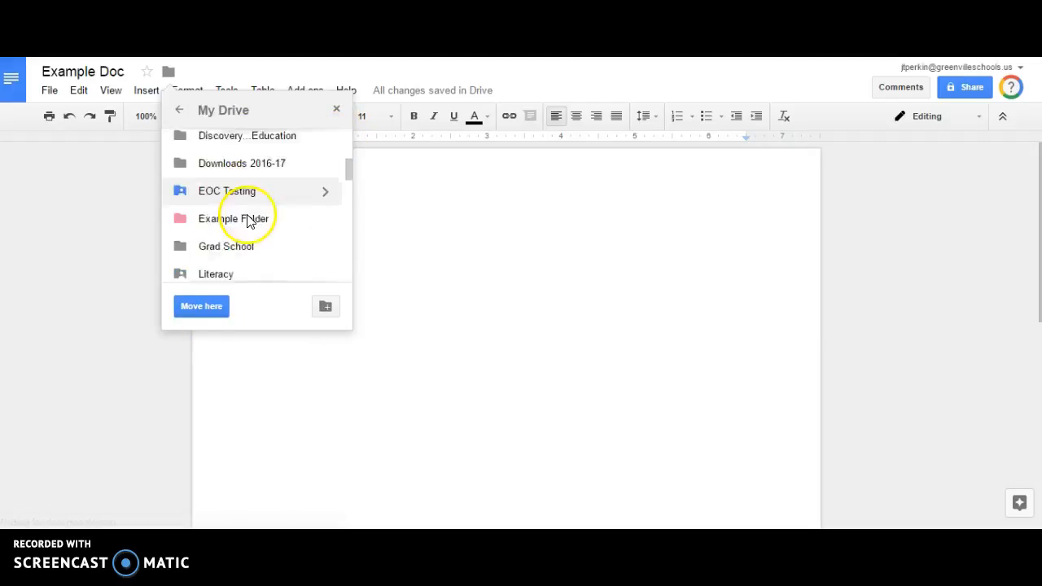
{"action": "scroll", "coordinate": [249, 208], "scroll_direction": "up", "scroll_amount": 3}
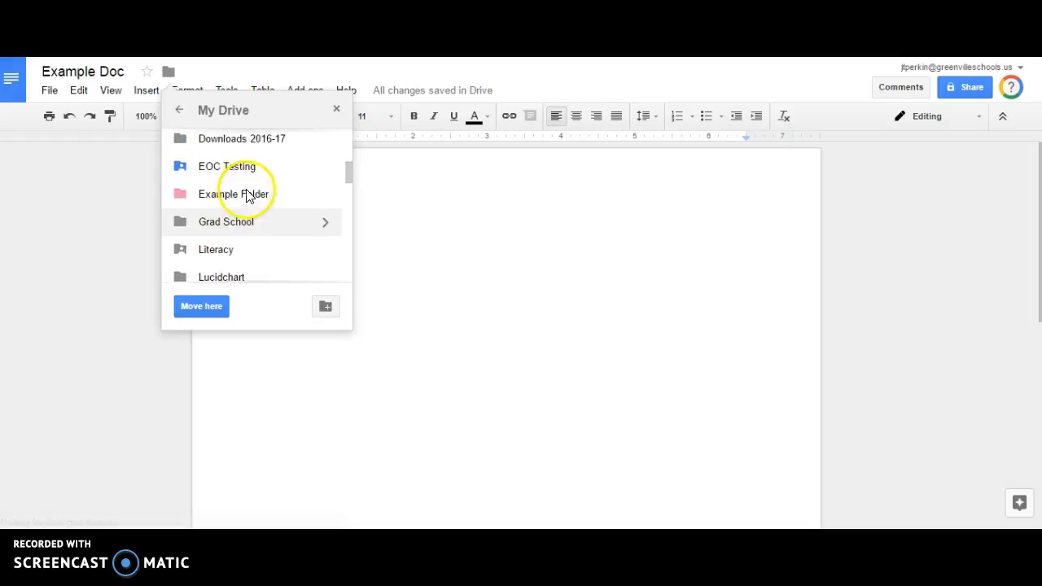
{"action": "left_click", "coordinate": [322, 197]}
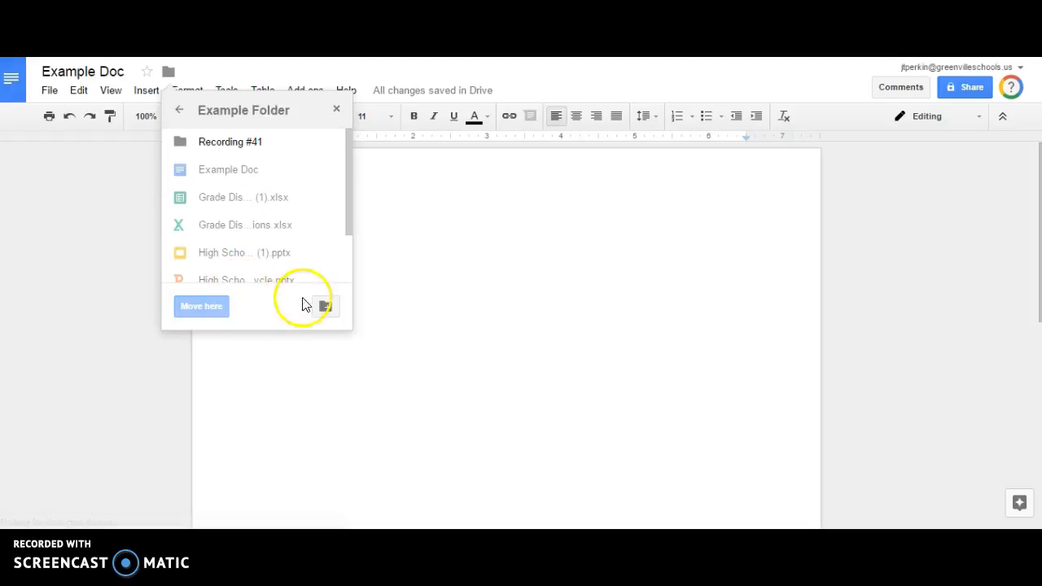
{"action": "left_click", "coordinate": [334, 109]}
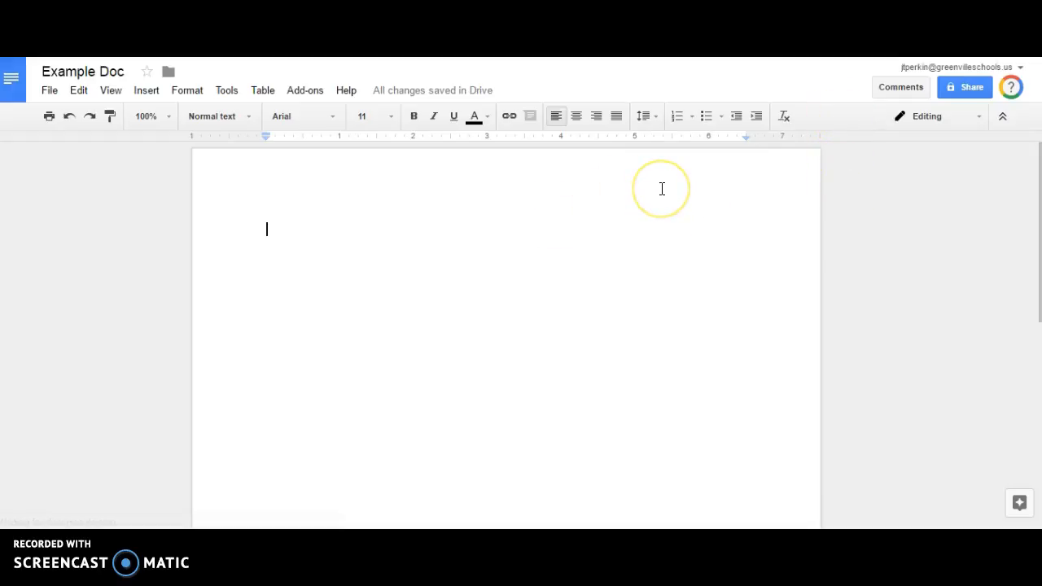
Type 'Title' on the first line and give it the Title style.
{"action": "left_click", "coordinate": [454, 223]}
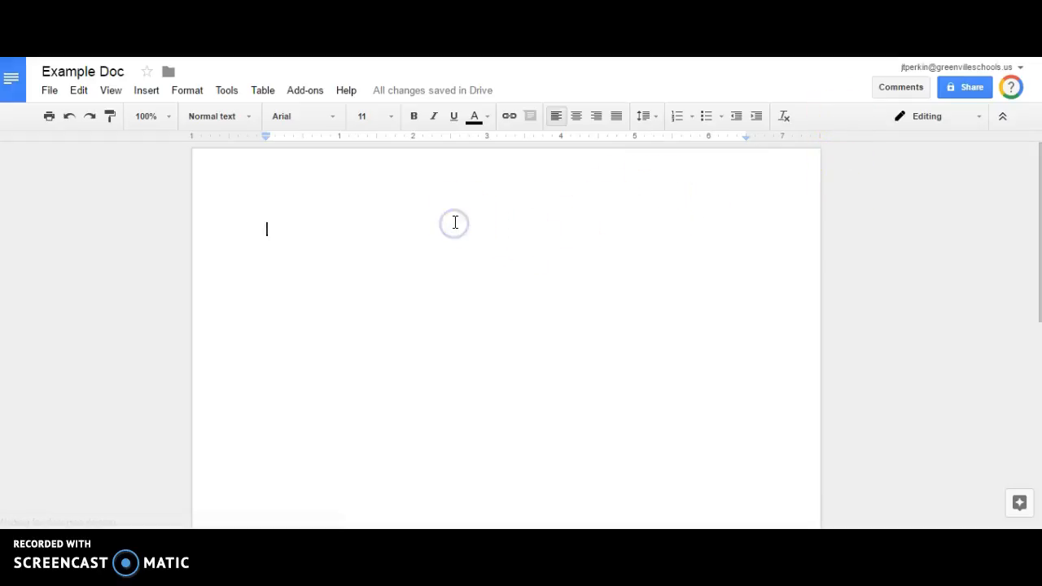
{"action": "type", "text": "Title"}
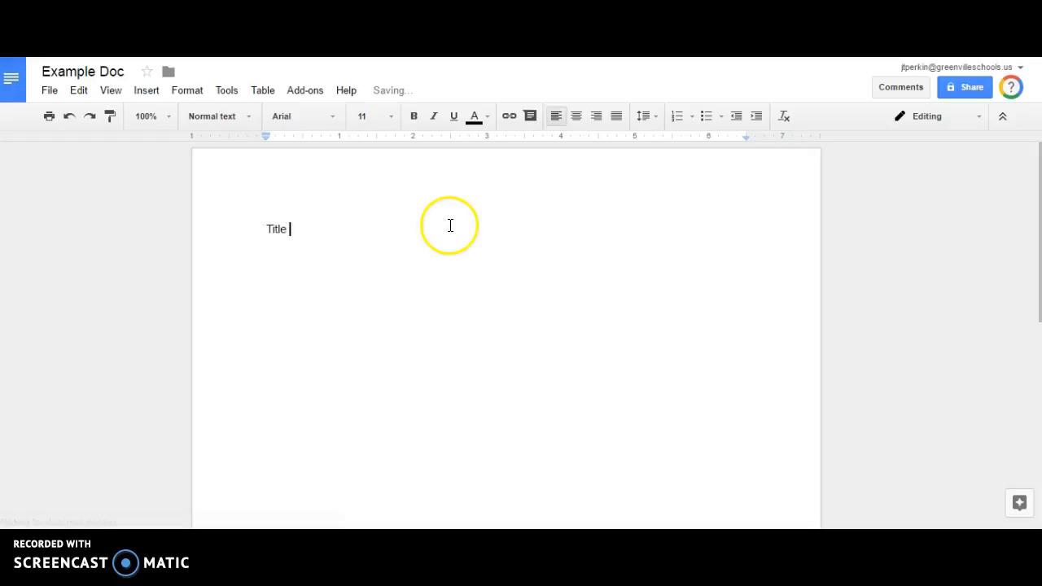
{"action": "left_click", "coordinate": [233, 117]}
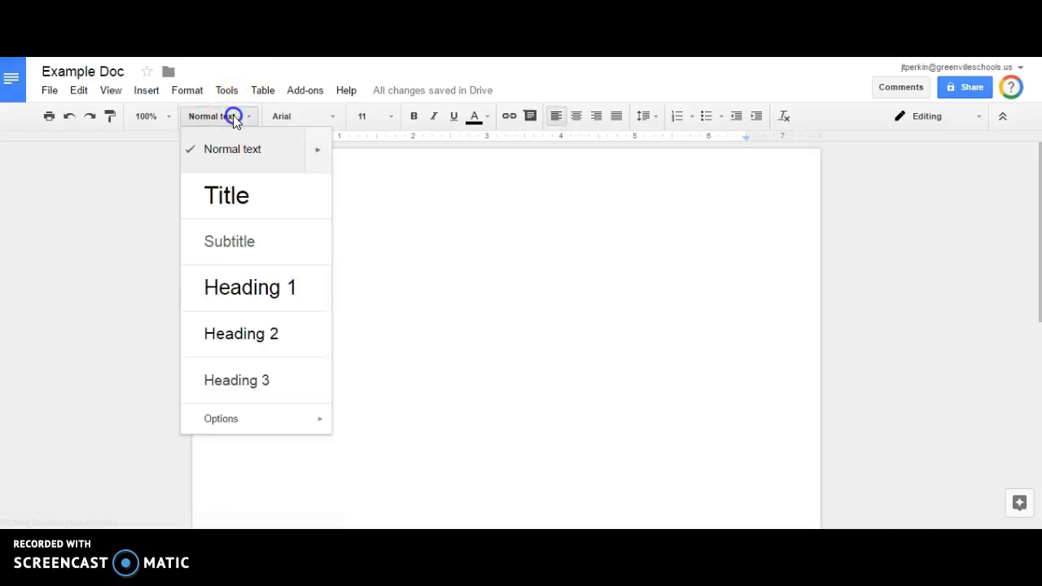
{"action": "left_click", "coordinate": [261, 198]}
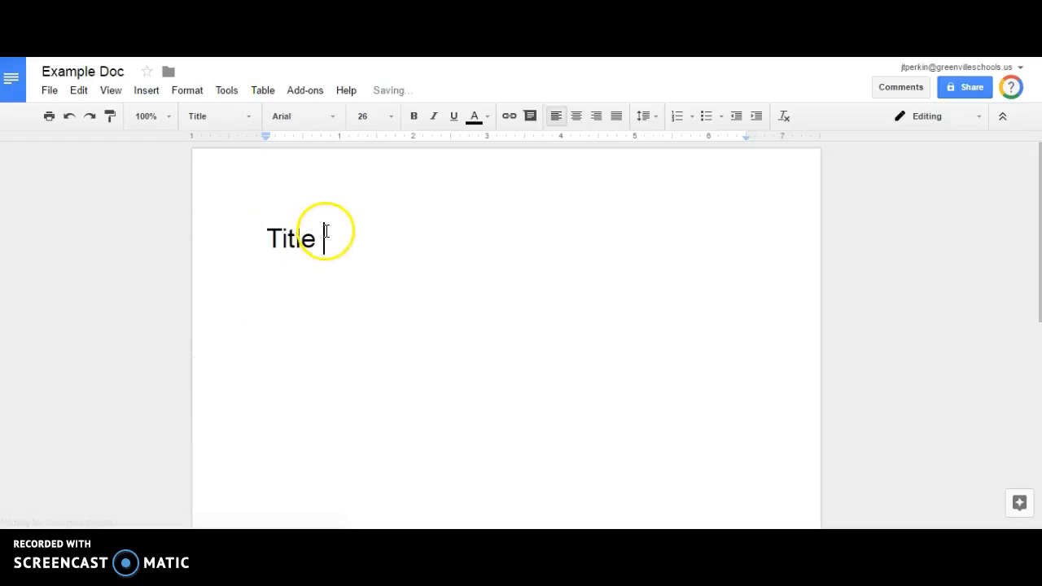
{"action": "key", "text": "Return"}
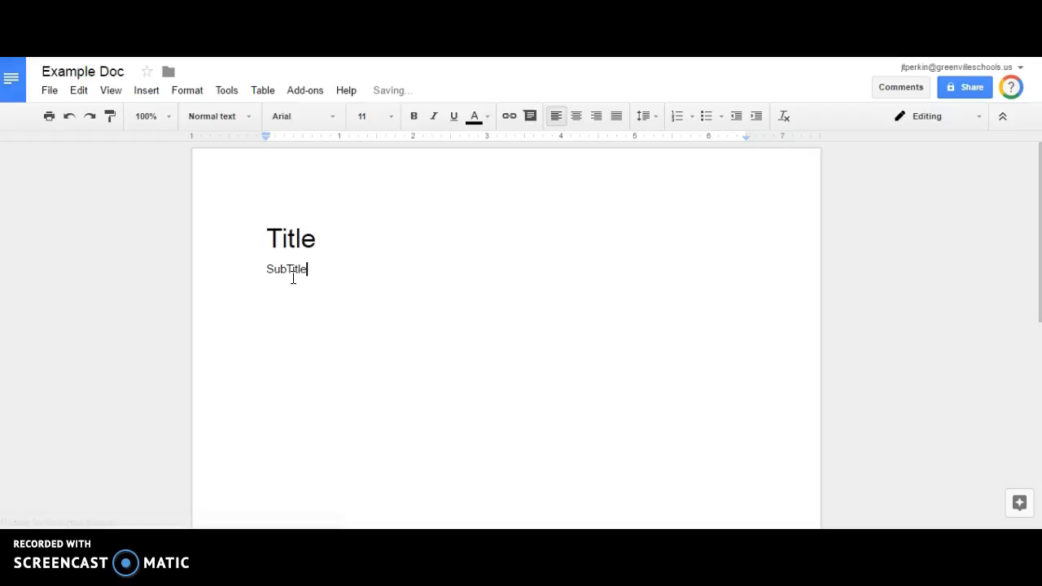
Give the SubTitle, Heading 1 and Heading 2 lines the Subtitle, Heading 1 and Heading 2 styles.
{"action": "left_click", "coordinate": [234, 117]}
{"action": "left_click", "coordinate": [266, 259]}
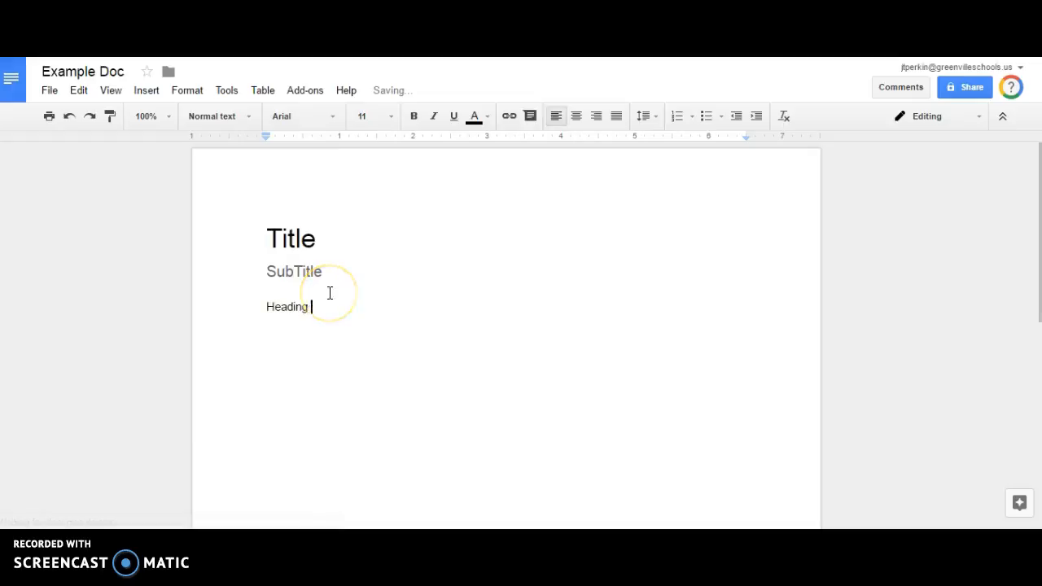
{"action": "left_click", "coordinate": [216, 116]}
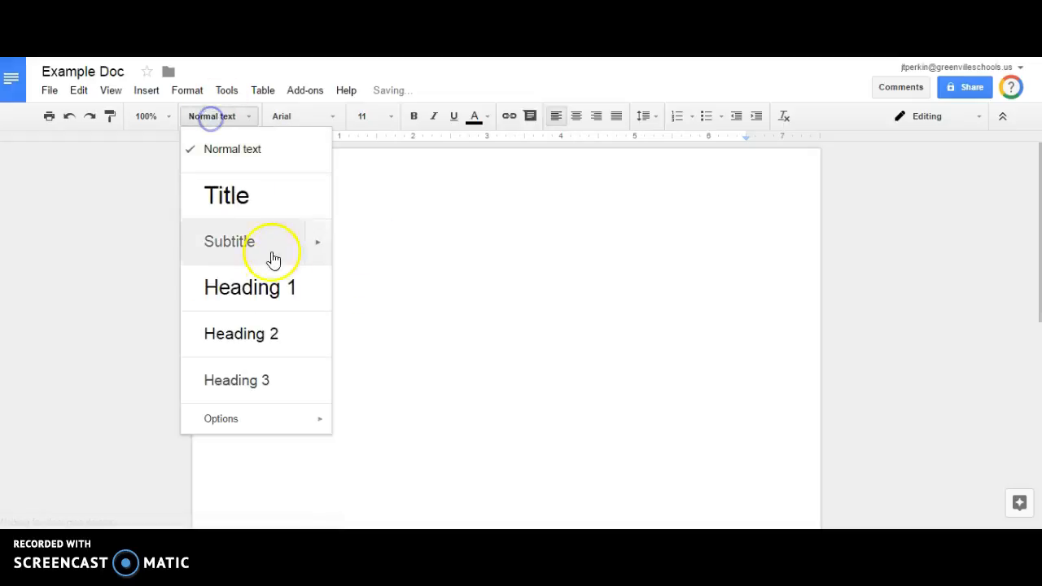
{"action": "left_click", "coordinate": [274, 281]}
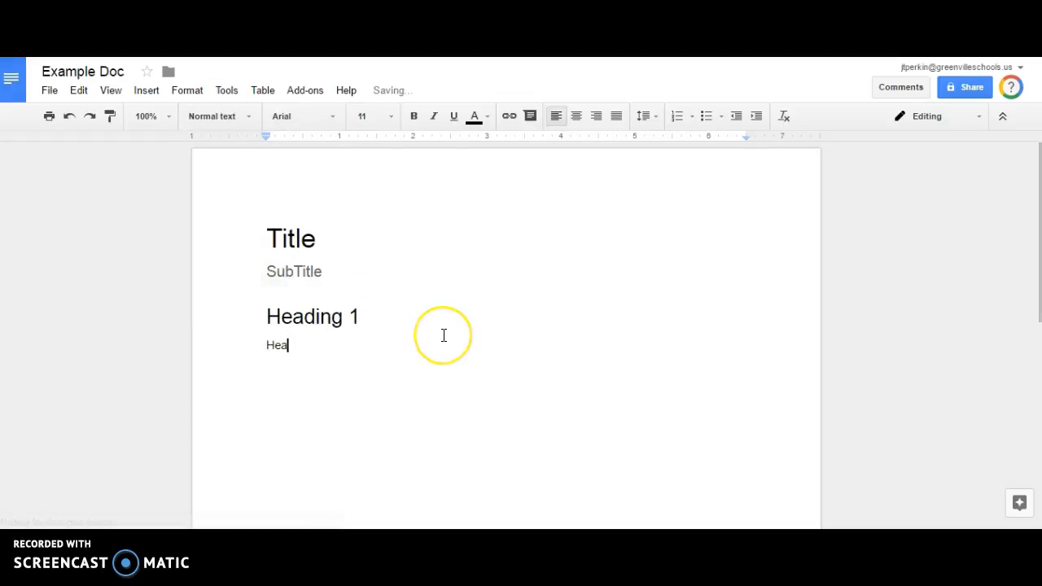
{"action": "left_click", "coordinate": [235, 113]}
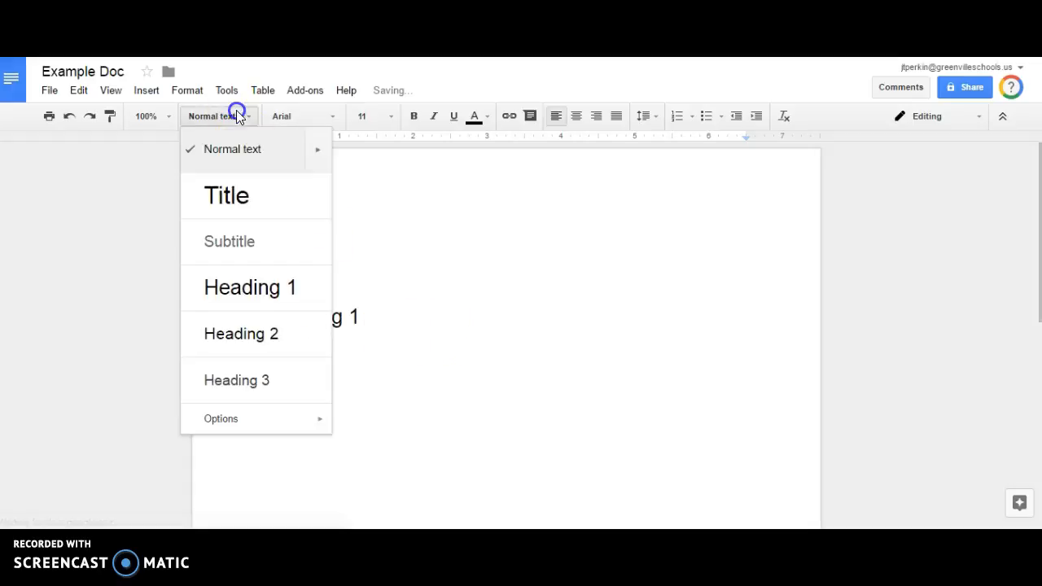
{"action": "left_click", "coordinate": [241, 332]}
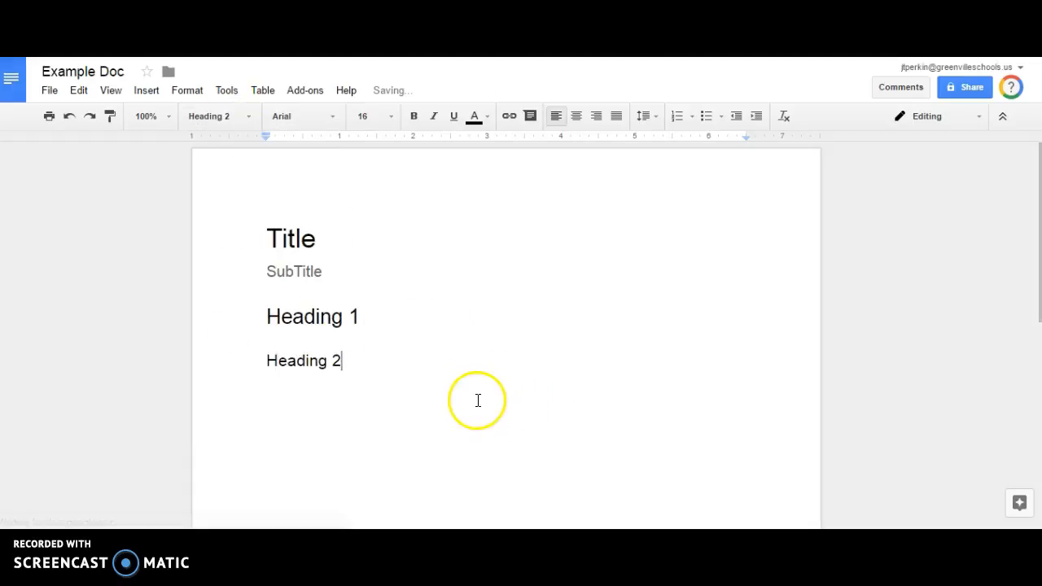
Insert a blank Normal text line above the Title line.
{"action": "left_click", "coordinate": [265, 241]}
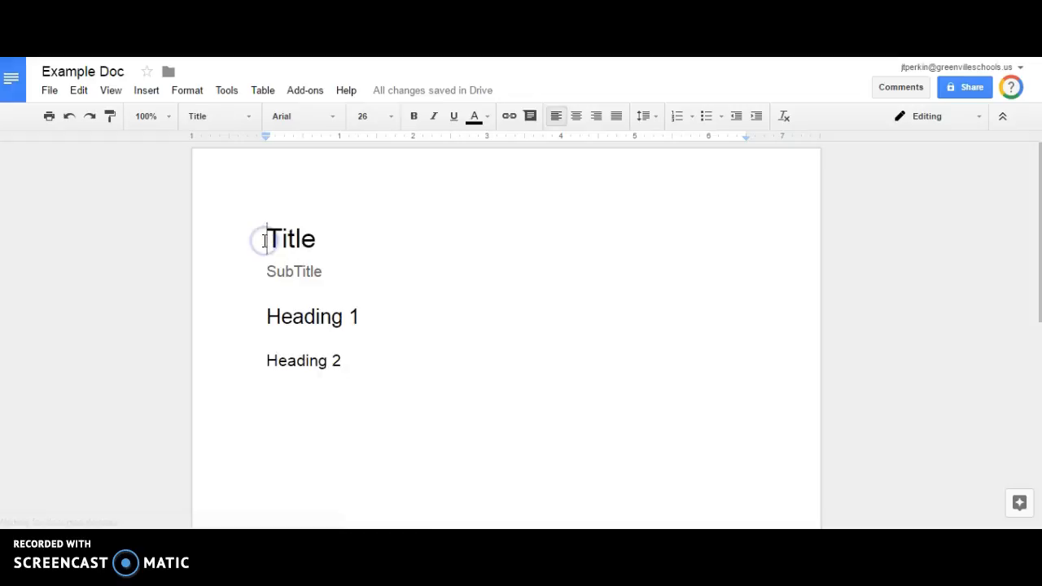
{"action": "key", "text": "Return"}
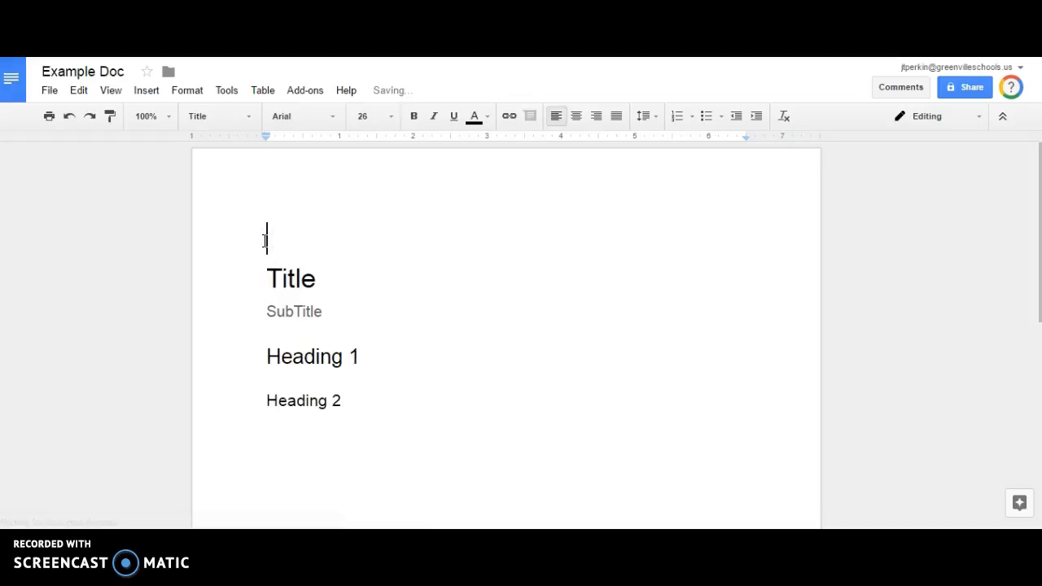
{"action": "left_click", "coordinate": [245, 116]}
{"action": "left_click", "coordinate": [240, 146]}
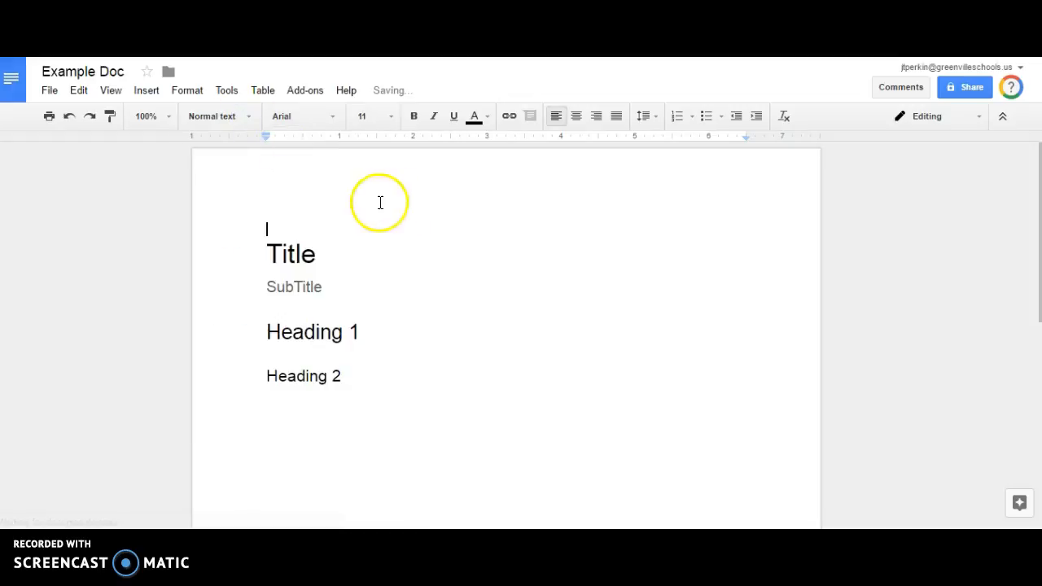
Insert a table of contents with page numbers.
{"action": "left_click", "coordinate": [148, 91]}
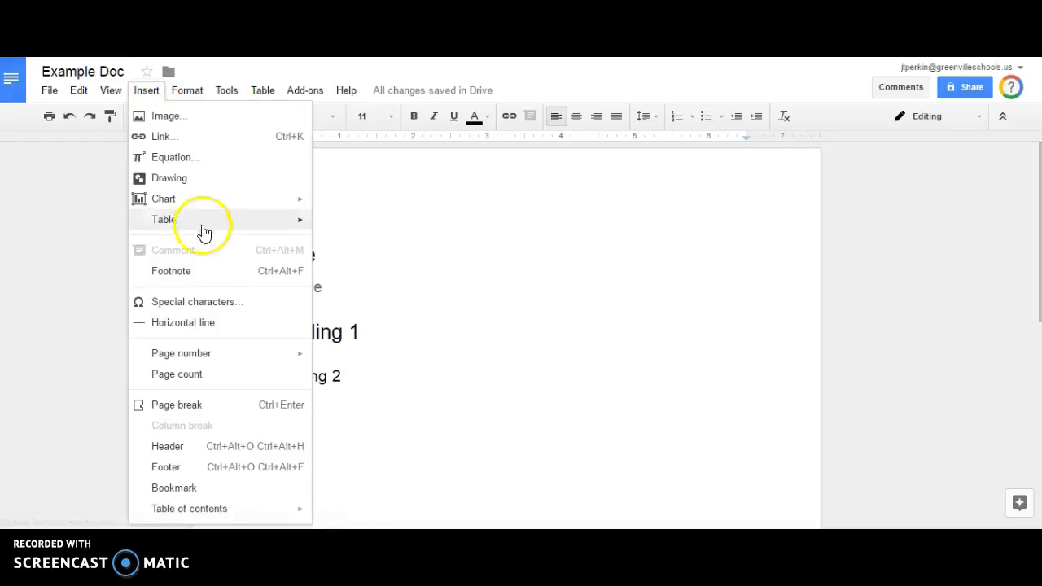
{"action": "mouse_move", "coordinate": [237, 511]}
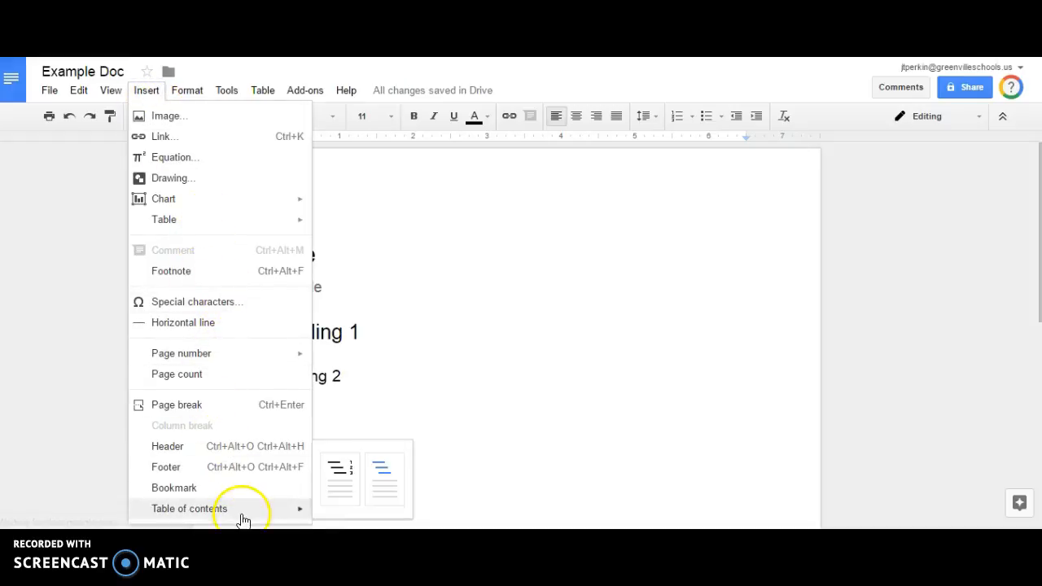
{"action": "left_click", "coordinate": [339, 483]}
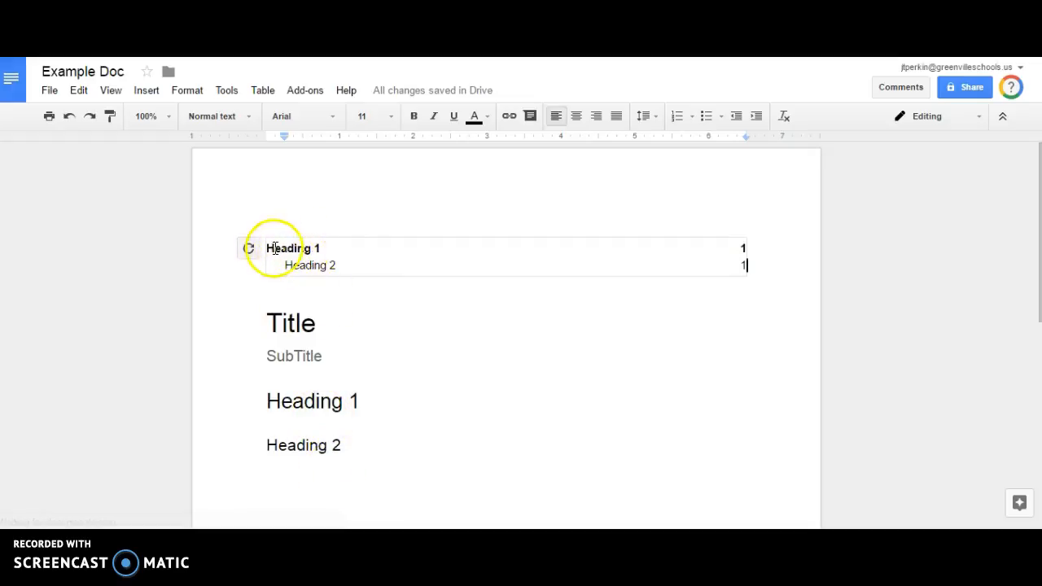
Rename the headings to 'Great Introduction' and 'Eye-Catching' and refresh the table of contents.
{"action": "left_click_drag", "start_coordinate": [268, 402], "coordinate": [358, 400]}
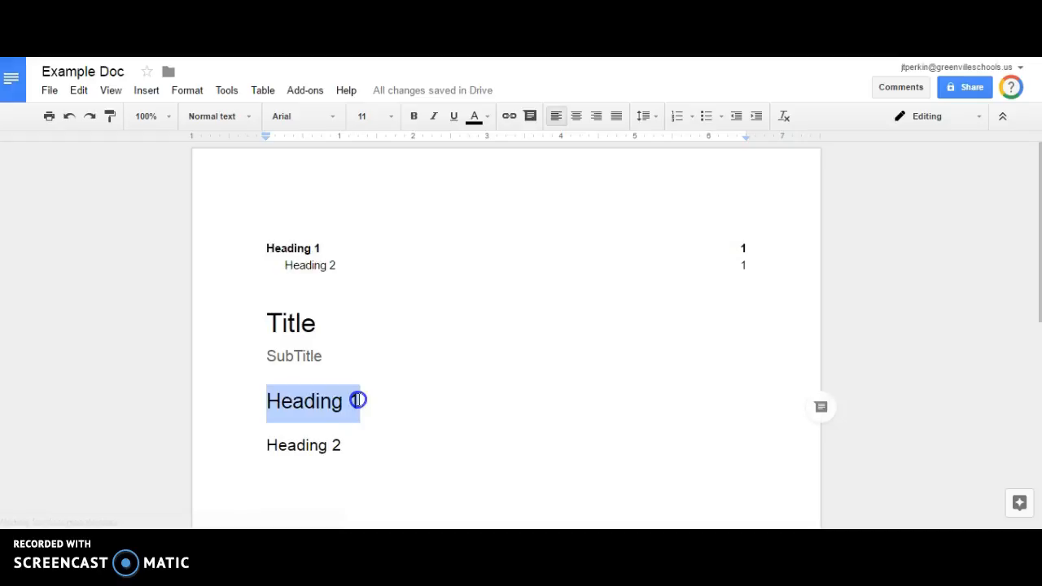
{"action": "type", "text": "Great Introductio"}
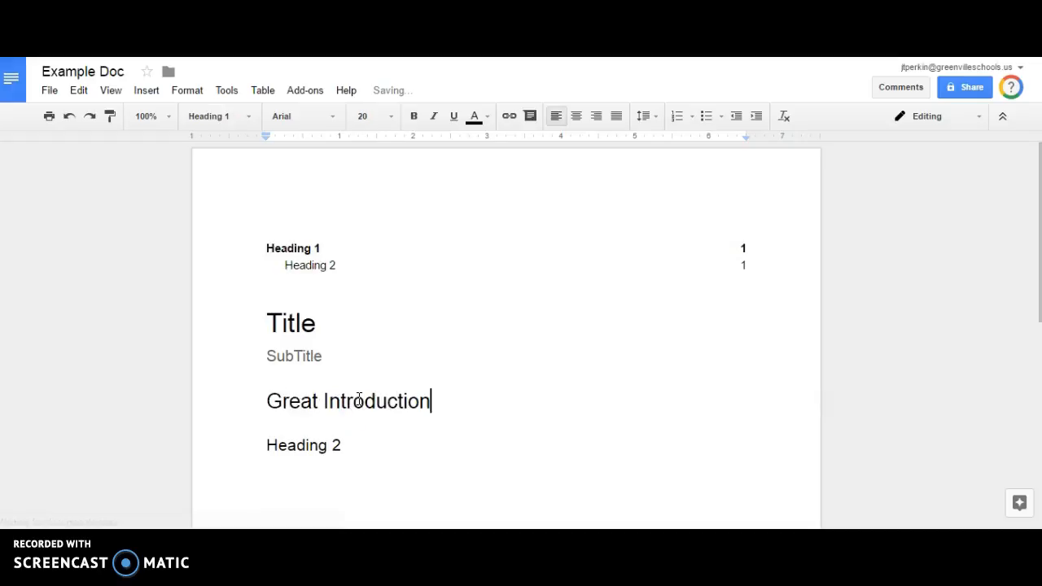
{"action": "left_click_drag", "start_coordinate": [269, 439], "coordinate": [337, 435]}
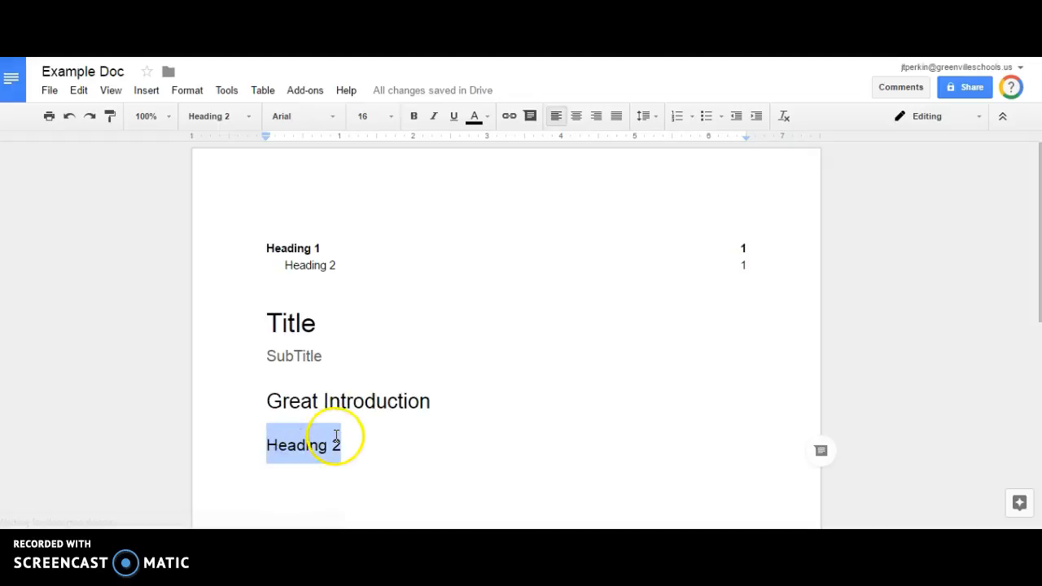
{"action": "type", "text": "Eye-Catch"}
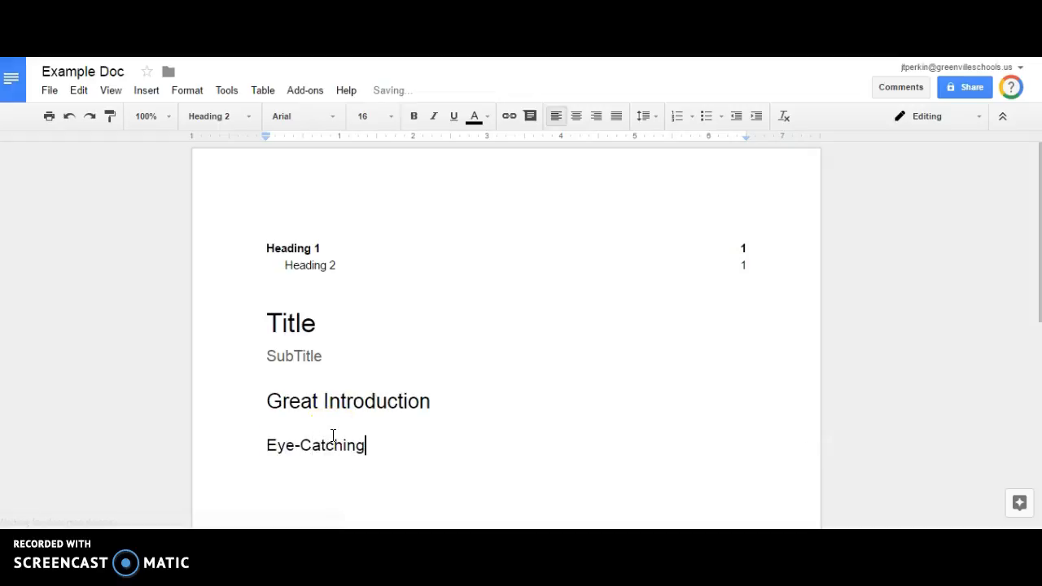
{"action": "left_click", "coordinate": [269, 265]}
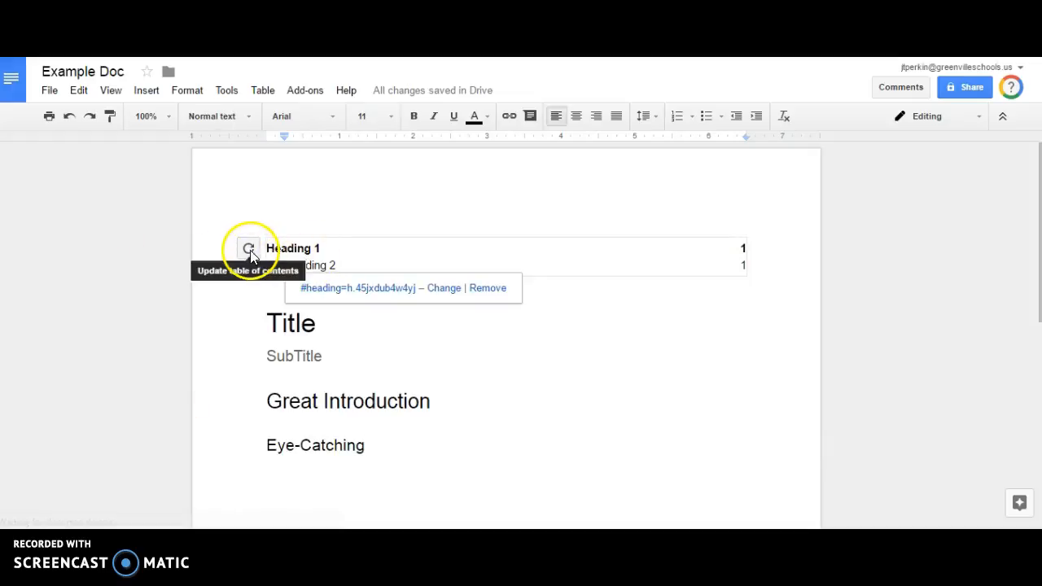
{"action": "left_click", "coordinate": [250, 250]}
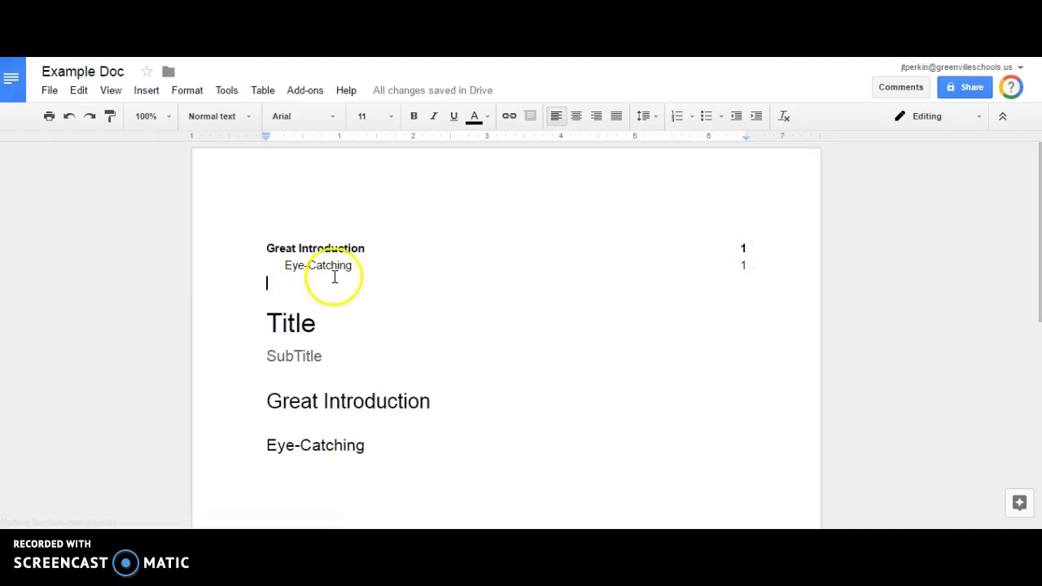
{"action": "left_click", "coordinate": [149, 91]}
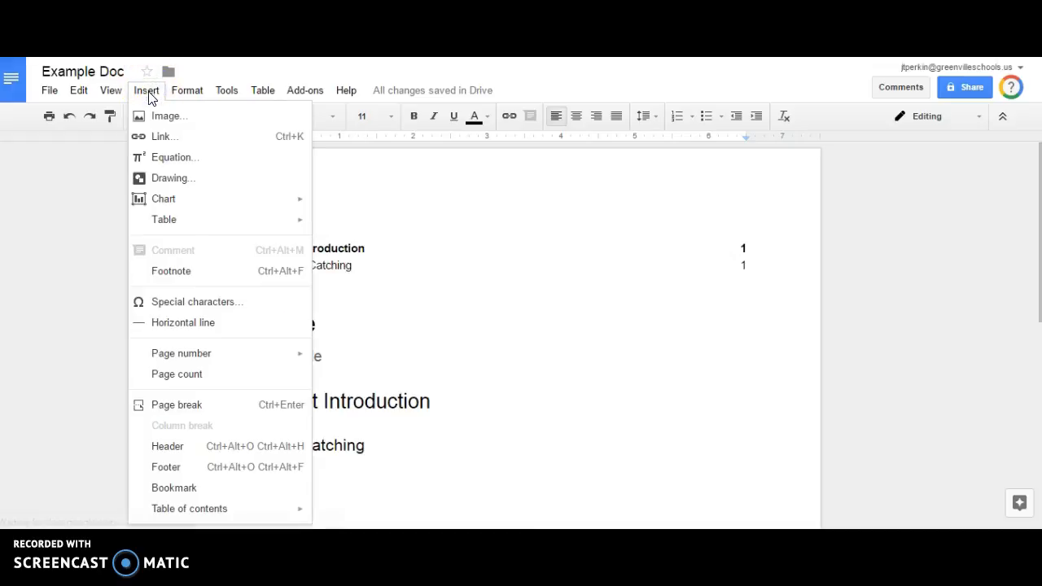
Add a bottom-right page number to the footer.
{"action": "mouse_move", "coordinate": [225, 358]}
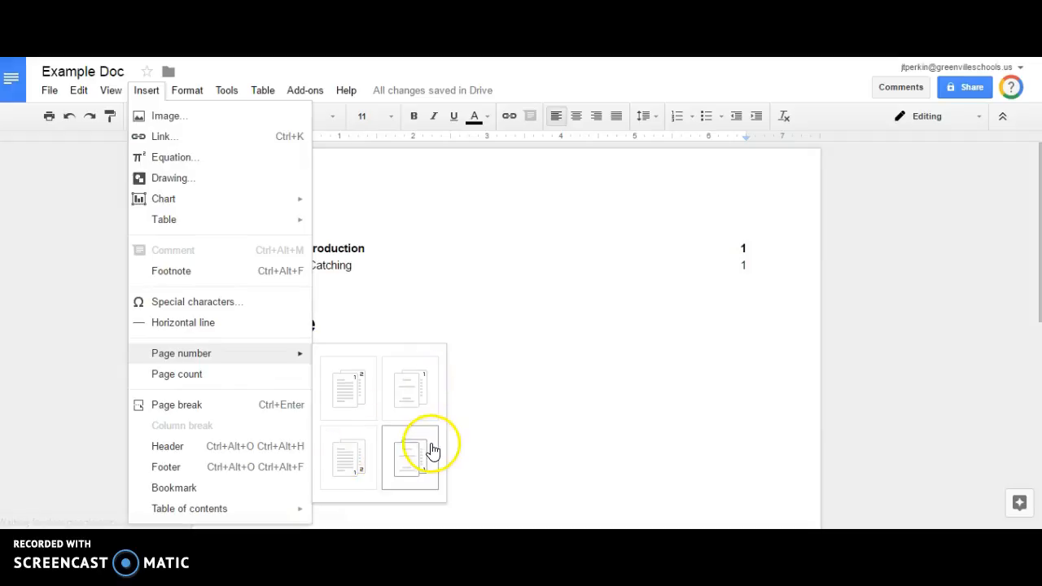
{"action": "left_click", "coordinate": [355, 447]}
{"action": "left_click", "coordinate": [758, 481]}
{"action": "left_click", "coordinate": [690, 446]}
Start a new empty line below the Eye-Catching heading.
{"action": "scroll", "coordinate": [638, 415], "scroll_direction": "up", "scroll_amount": 3}
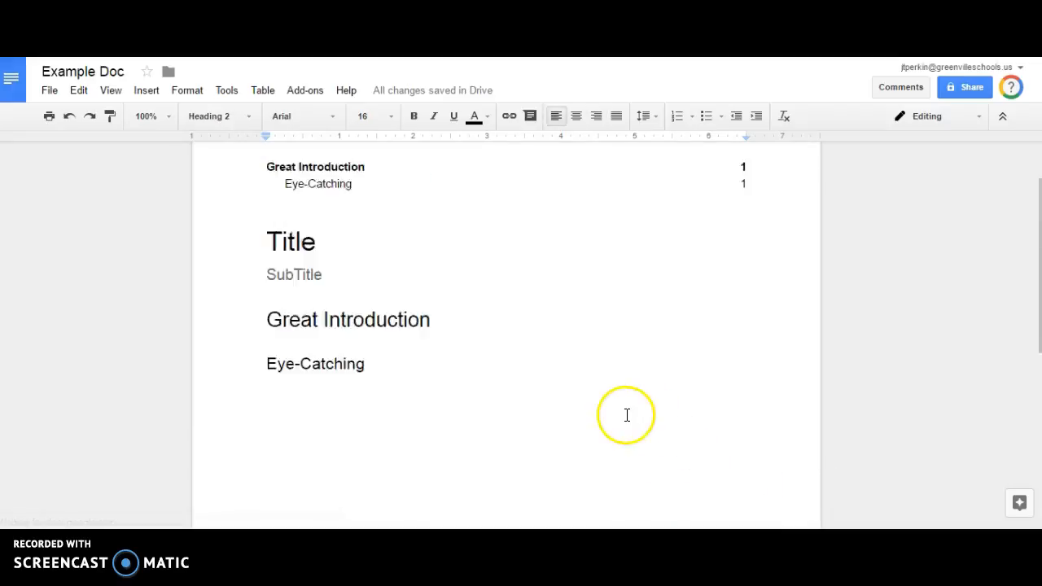
{"action": "scroll", "coordinate": [468, 253], "scroll_direction": "down", "scroll_amount": 5}
{"action": "scroll", "coordinate": [635, 407], "scroll_direction": "up", "scroll_amount": 5}
{"action": "left_click", "coordinate": [305, 266]}
{"action": "left_click", "coordinate": [294, 298]}
{"action": "left_click_drag", "start_coordinate": [366, 389], "coordinate": [389, 416]}
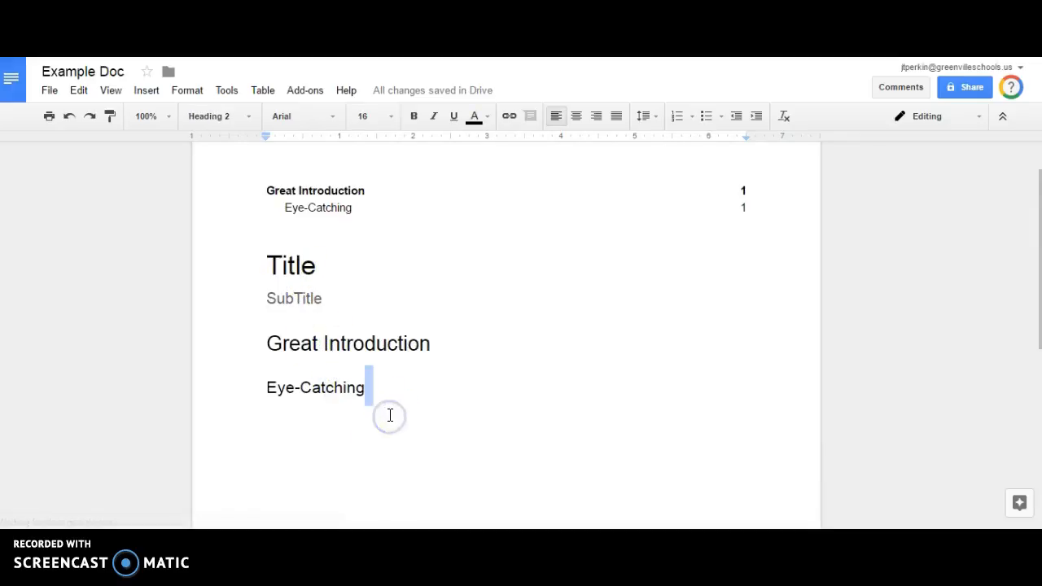
{"action": "key", "text": "Return"}
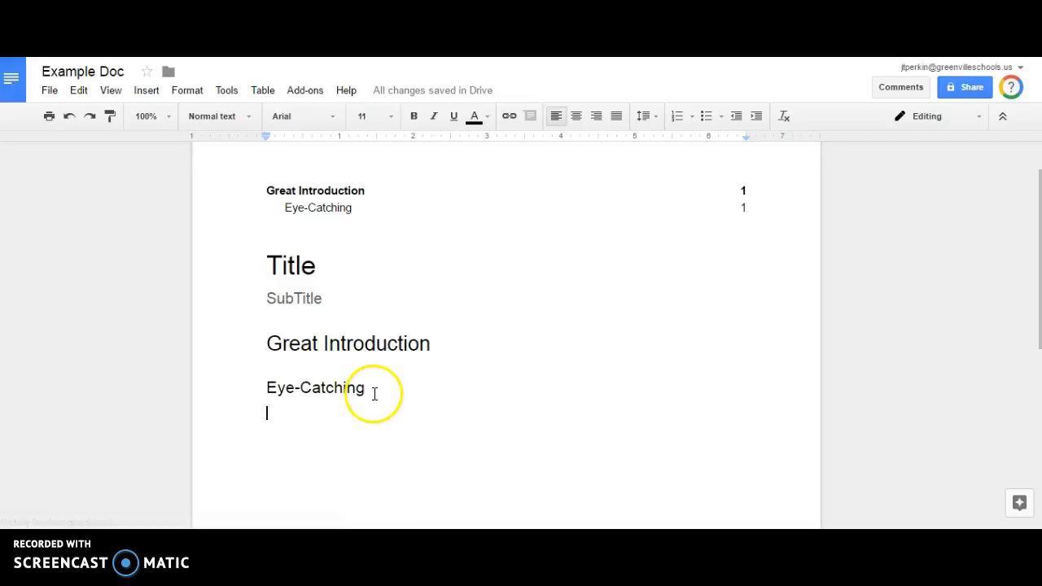
Set the top, bottom, left and right margins to 0.5 inches in Page setup.
{"action": "left_click", "coordinate": [49, 91]}
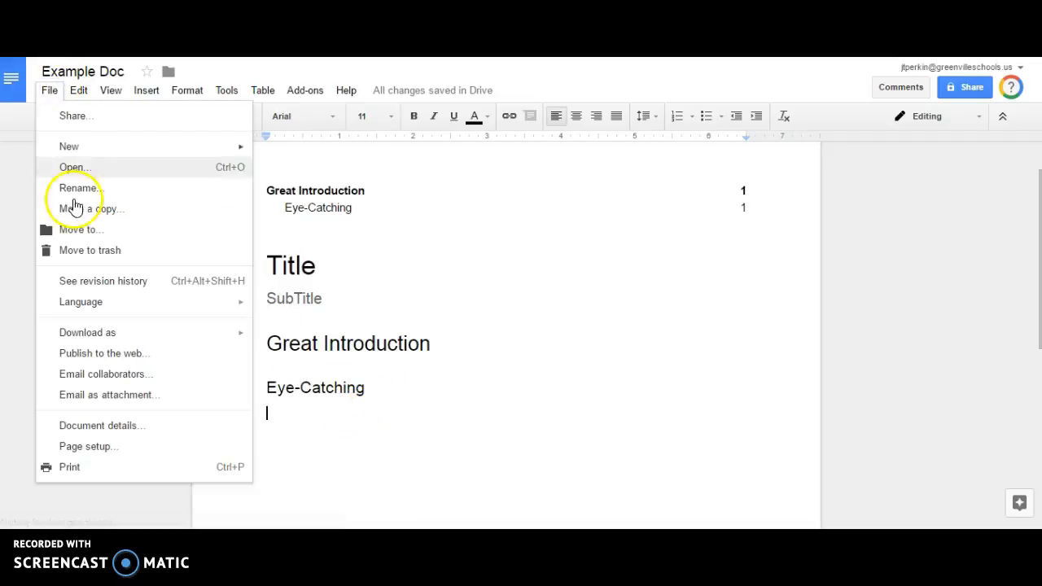
{"action": "left_click", "coordinate": [126, 448]}
{"action": "left_click", "coordinate": [620, 239]}
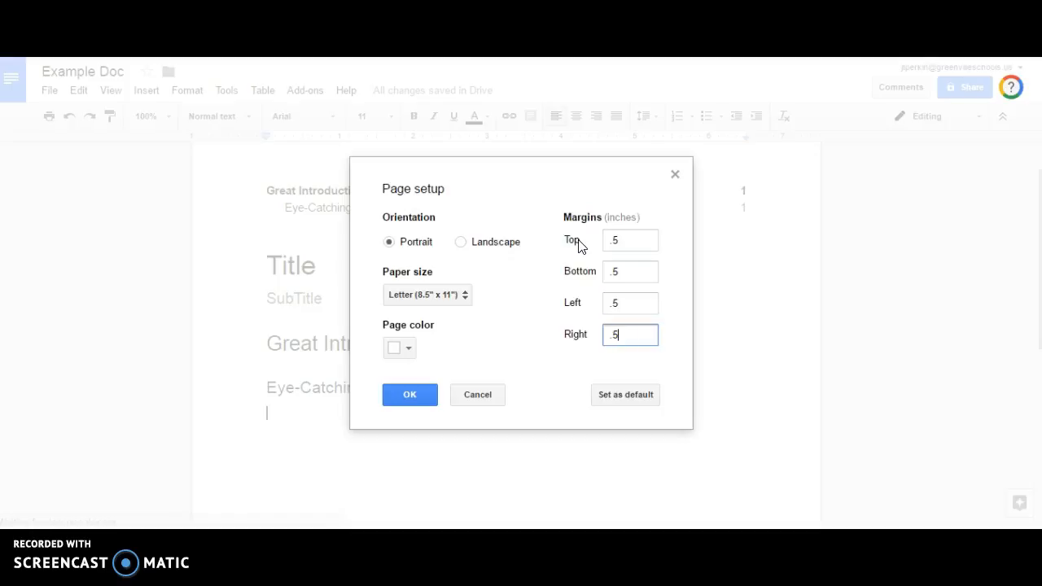
{"action": "left_click", "coordinate": [403, 394]}
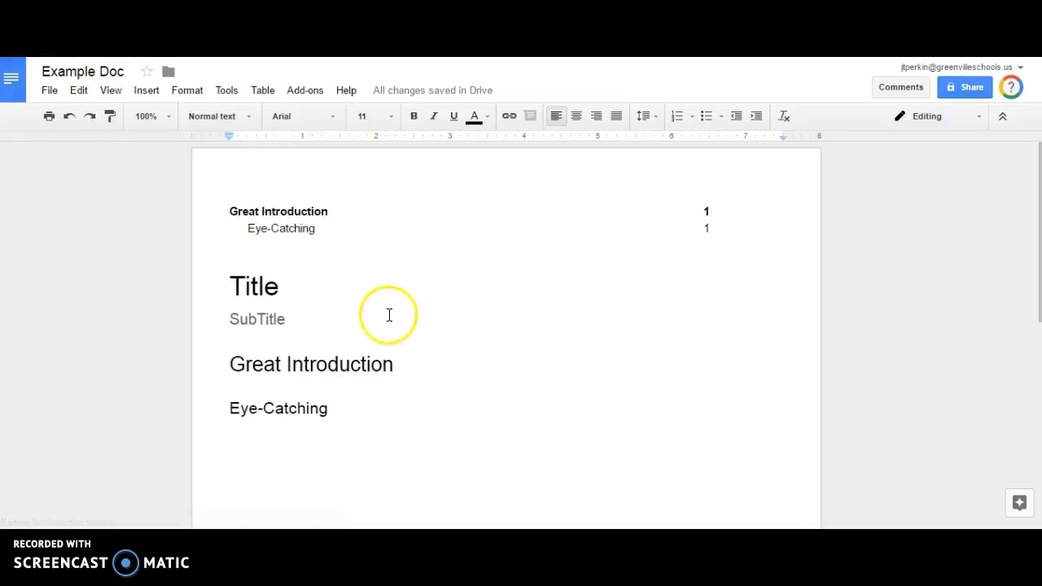
{"action": "left_click", "coordinate": [391, 461]}
{"action": "scroll", "coordinate": [399, 456], "scroll_direction": "down", "scroll_amount": 3}
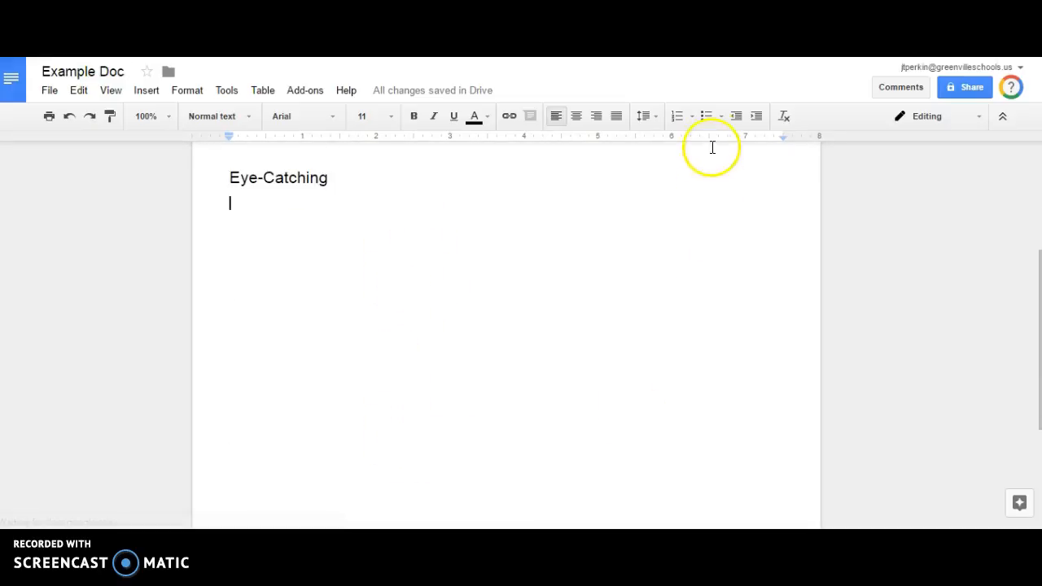
Create a bulleted list with First bold, Second italic and Third underlined.
{"action": "left_click", "coordinate": [706, 116]}
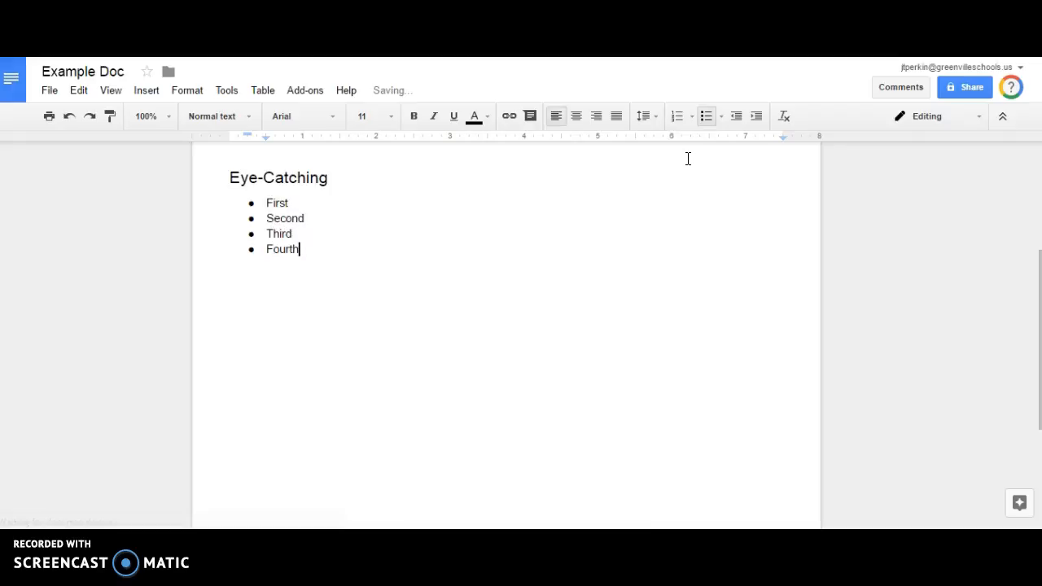
{"action": "left_click", "coordinate": [273, 203]}
{"action": "left_click", "coordinate": [414, 117]}
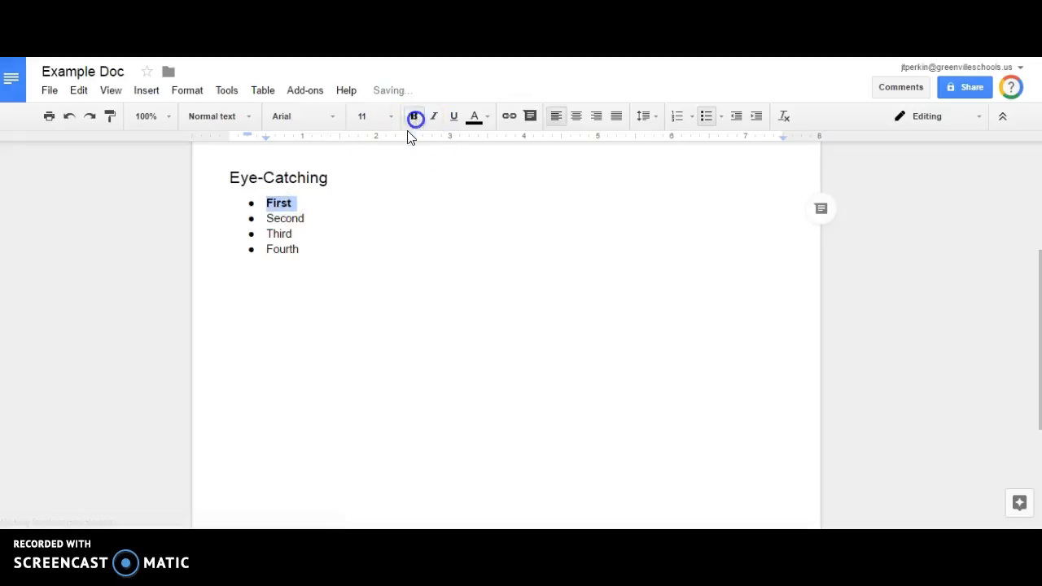
{"action": "left_click", "coordinate": [286, 218]}
{"action": "double_click", "coordinate": [286, 218]}
{"action": "left_click", "coordinate": [433, 116]}
{"action": "left_click", "coordinate": [279, 235]}
{"action": "double_click", "coordinate": [279, 234]}
{"action": "left_click", "coordinate": [453, 117]}
Colour the word Fourth red with a yellow highlight.
{"action": "left_click", "coordinate": [280, 251]}
{"action": "double_click", "coordinate": [279, 251]}
{"action": "left_click", "coordinate": [476, 117]}
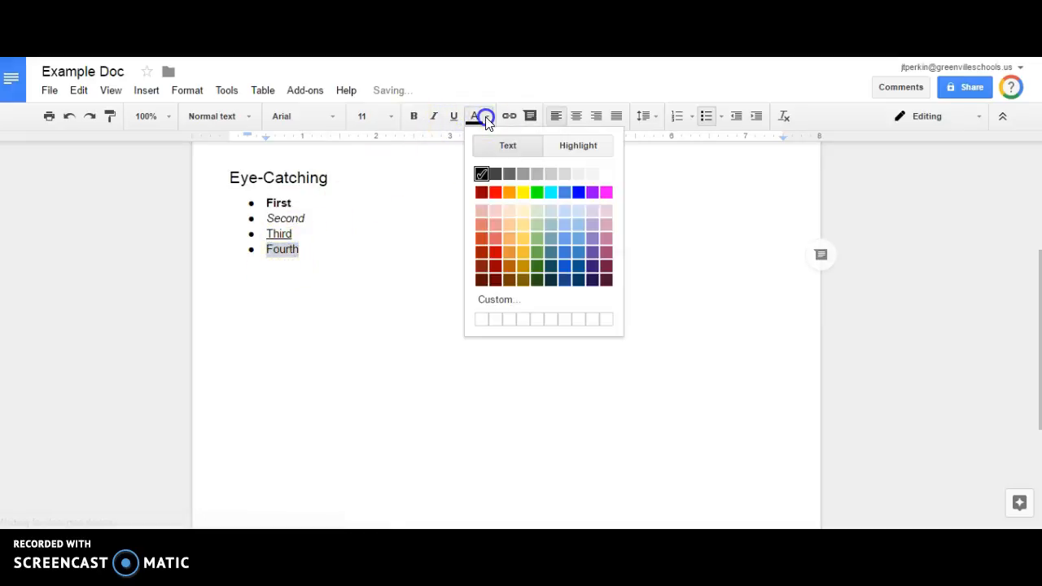
{"action": "left_click", "coordinate": [495, 193]}
{"action": "left_click", "coordinate": [486, 116]}
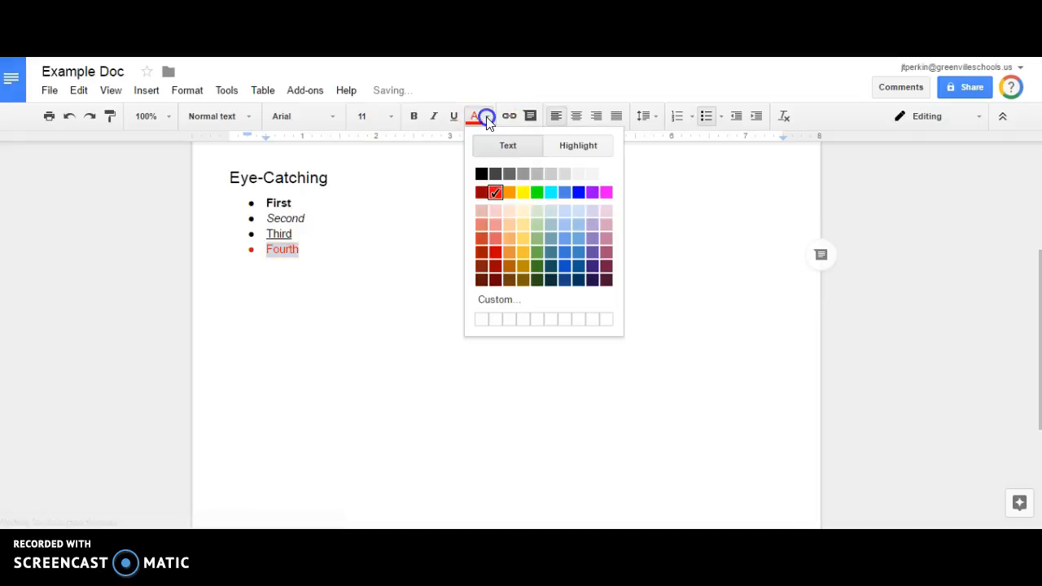
{"action": "left_click", "coordinate": [573, 145]}
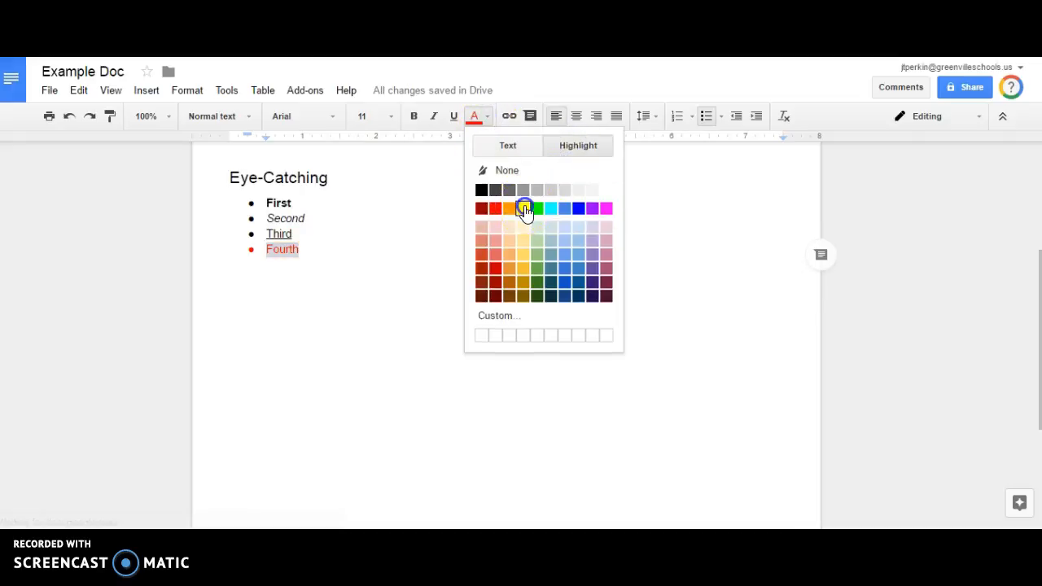
{"action": "left_click", "coordinate": [525, 208]}
Keep First left-aligned and align the Third item to the right.
{"action": "left_click", "coordinate": [475, 237]}
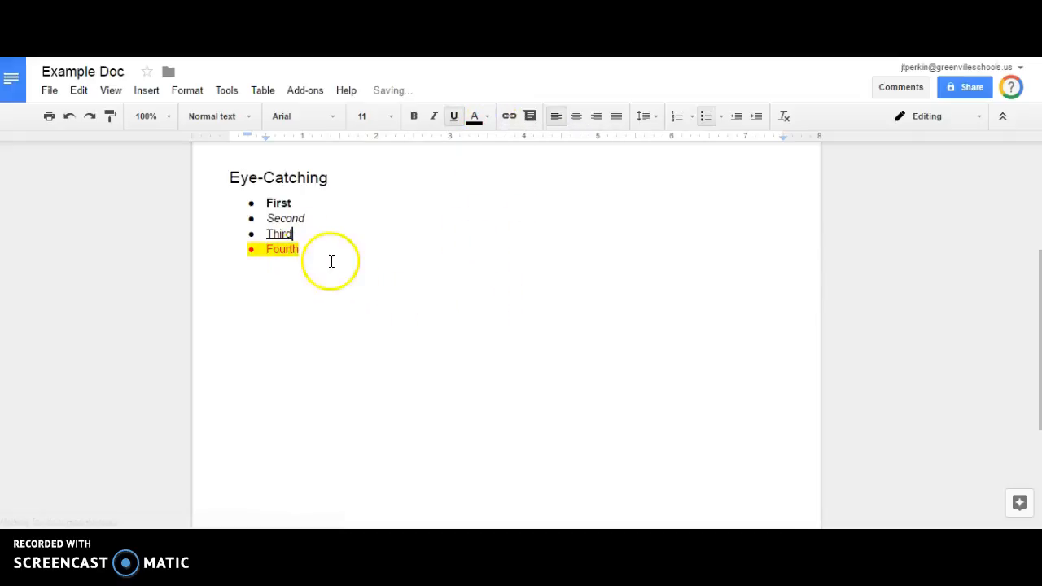
{"action": "left_click", "coordinate": [321, 203]}
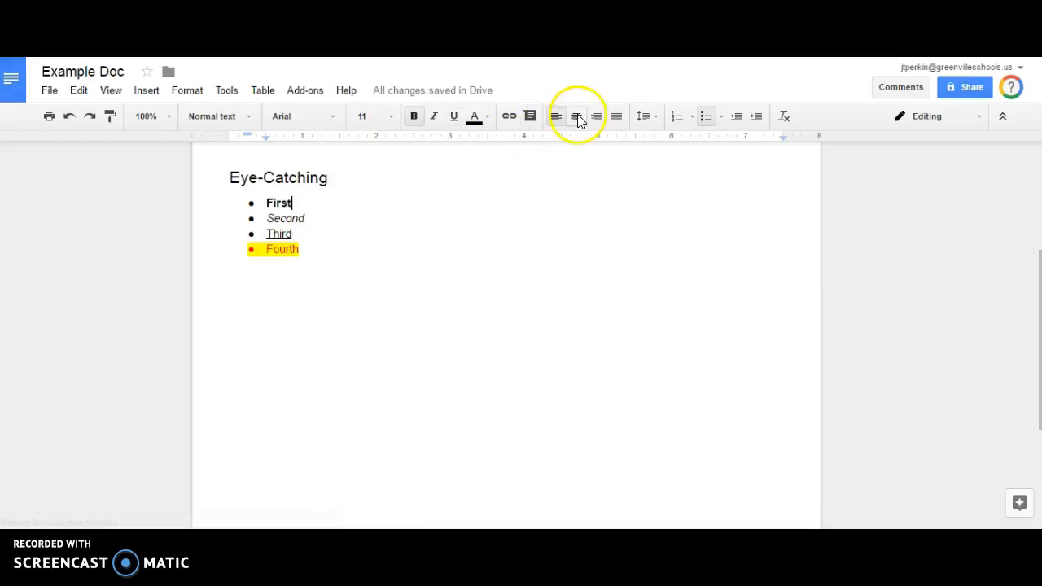
{"action": "left_click", "coordinate": [555, 115]}
{"action": "left_click", "coordinate": [330, 219]}
{"action": "left_click", "coordinate": [303, 233]}
{"action": "left_click", "coordinate": [597, 115]}
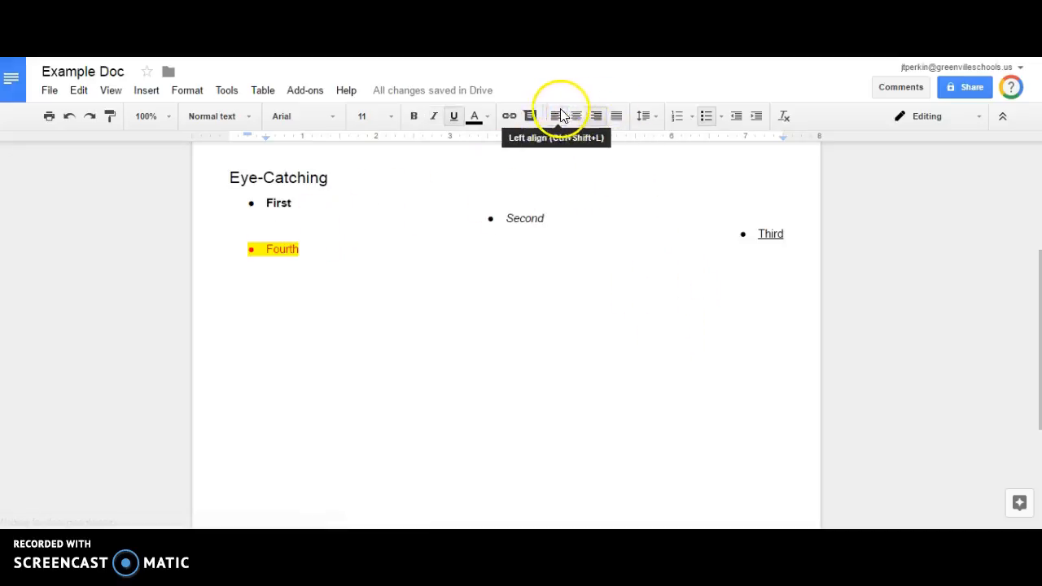
Reset the new line below Fourth to black, unhighlighted text and start a numbered list.
{"action": "left_click", "coordinate": [730, 340]}
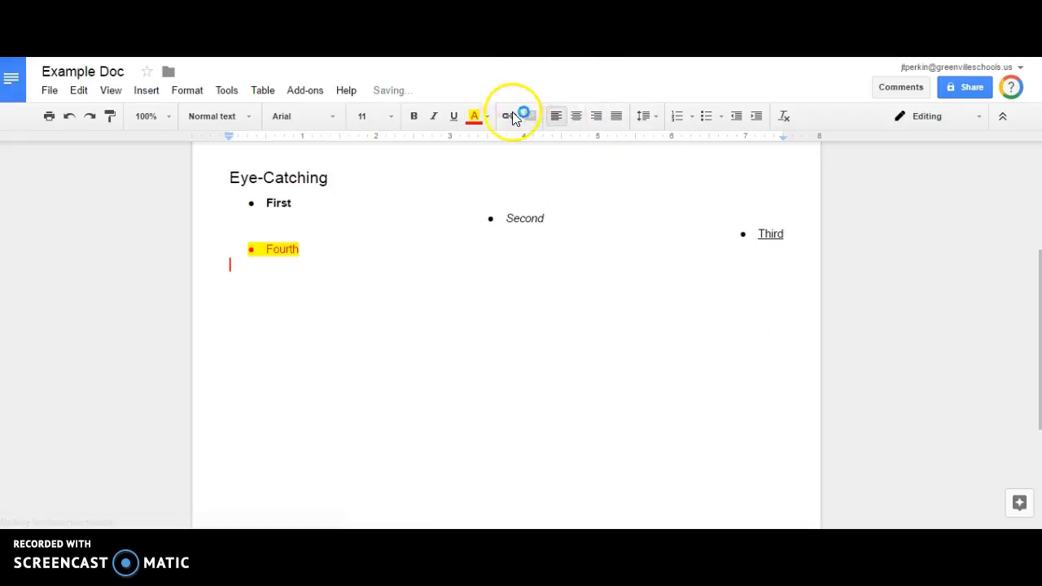
{"action": "left_click", "coordinate": [482, 117]}
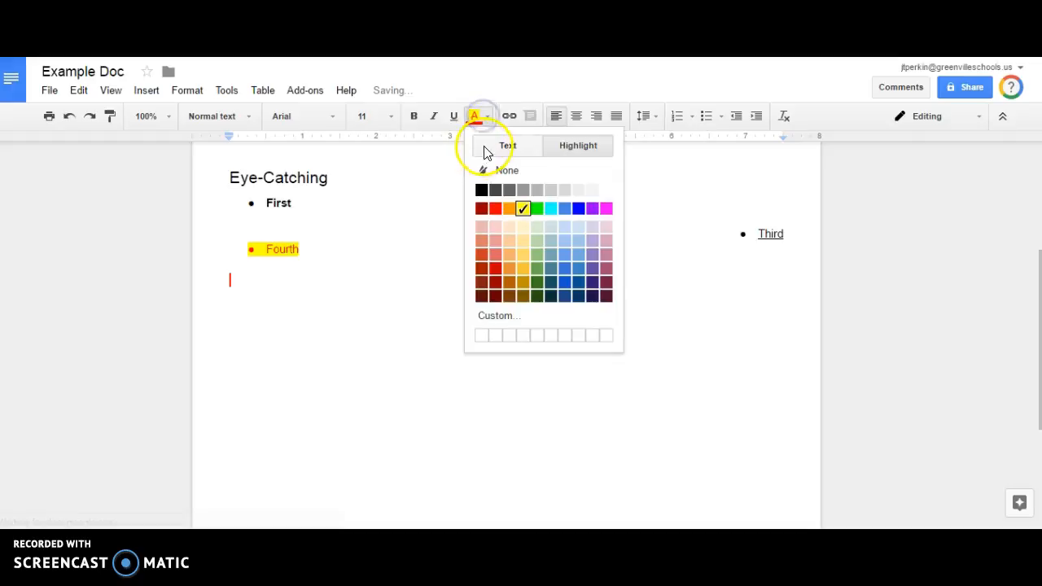
{"action": "left_click", "coordinate": [484, 147]}
{"action": "left_click", "coordinate": [481, 171]}
{"action": "left_click", "coordinate": [482, 118]}
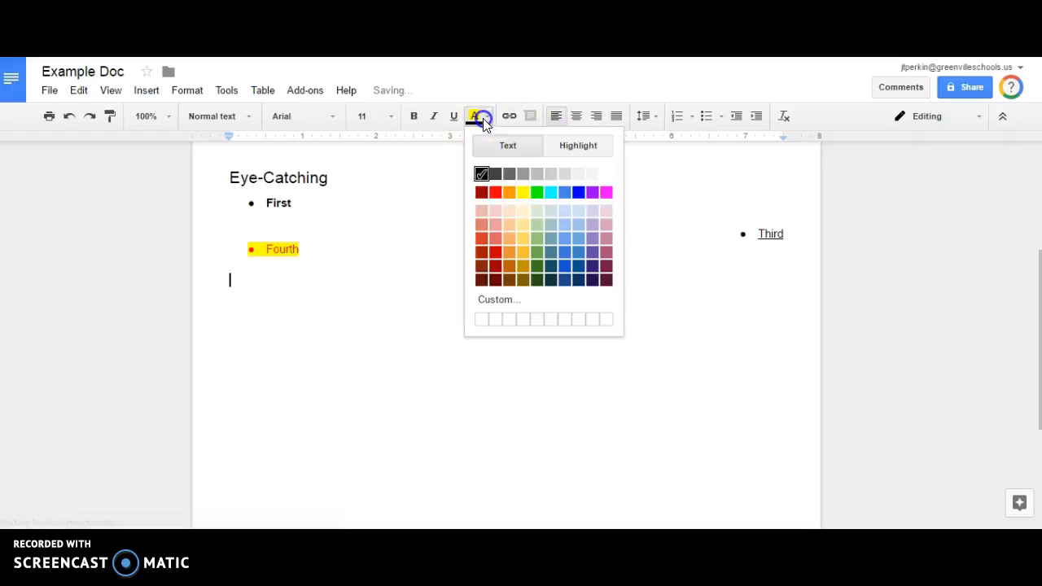
{"action": "left_click", "coordinate": [574, 148]}
{"action": "left_click", "coordinate": [491, 175]}
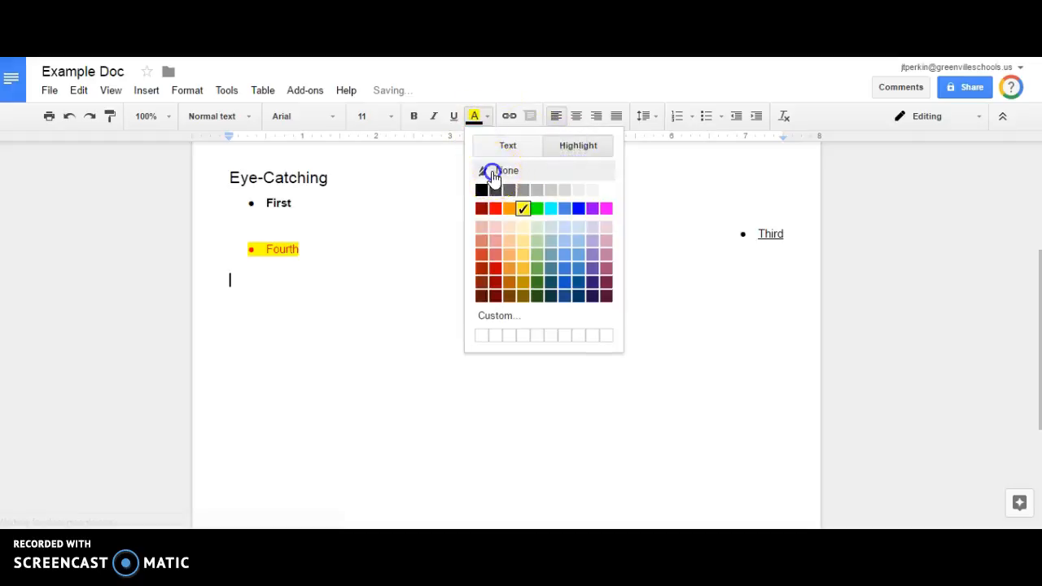
{"action": "left_click", "coordinate": [678, 116]}
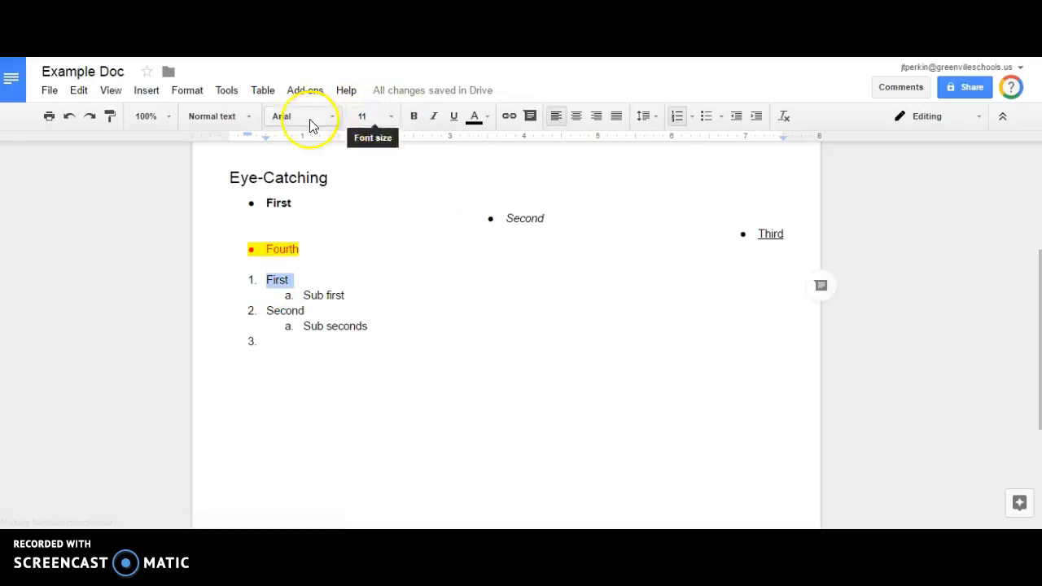
Set the First item to Impact, 18 point.
{"action": "left_click", "coordinate": [390, 121]}
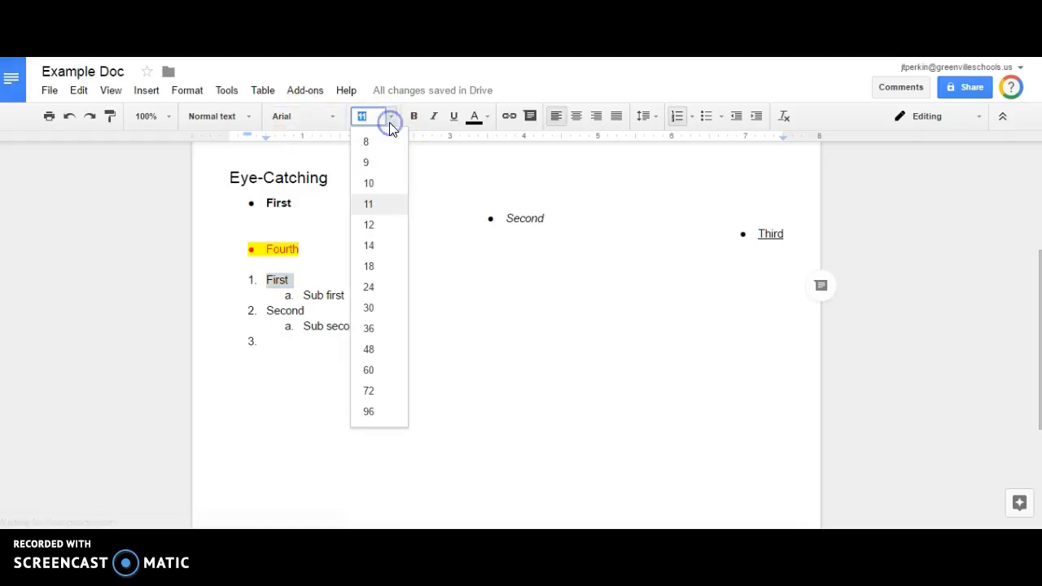
{"action": "left_click", "coordinate": [389, 273]}
{"action": "left_click", "coordinate": [332, 118]}
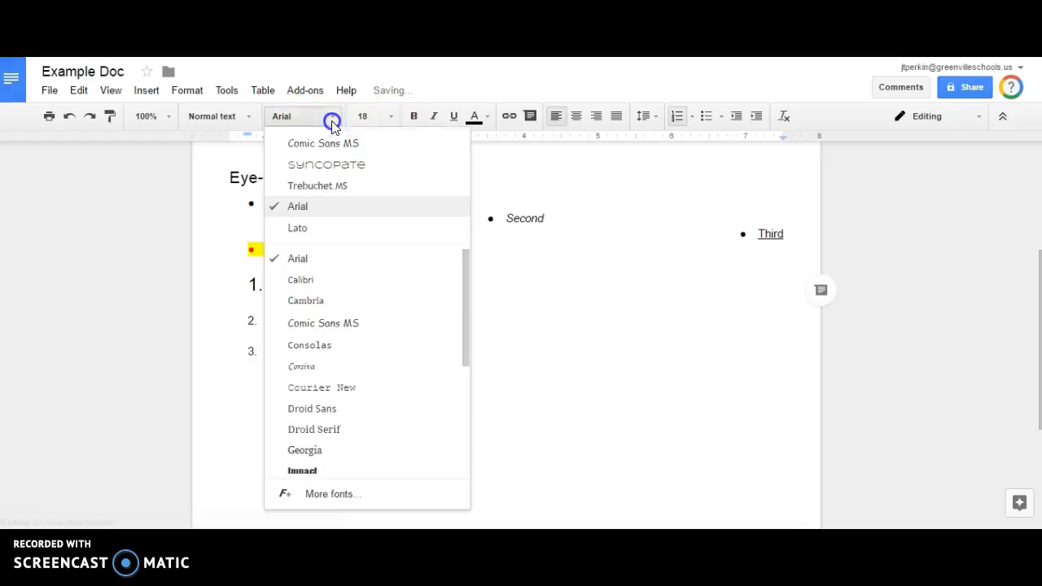
{"action": "scroll", "coordinate": [362, 268], "scroll_direction": "down", "scroll_amount": 5}
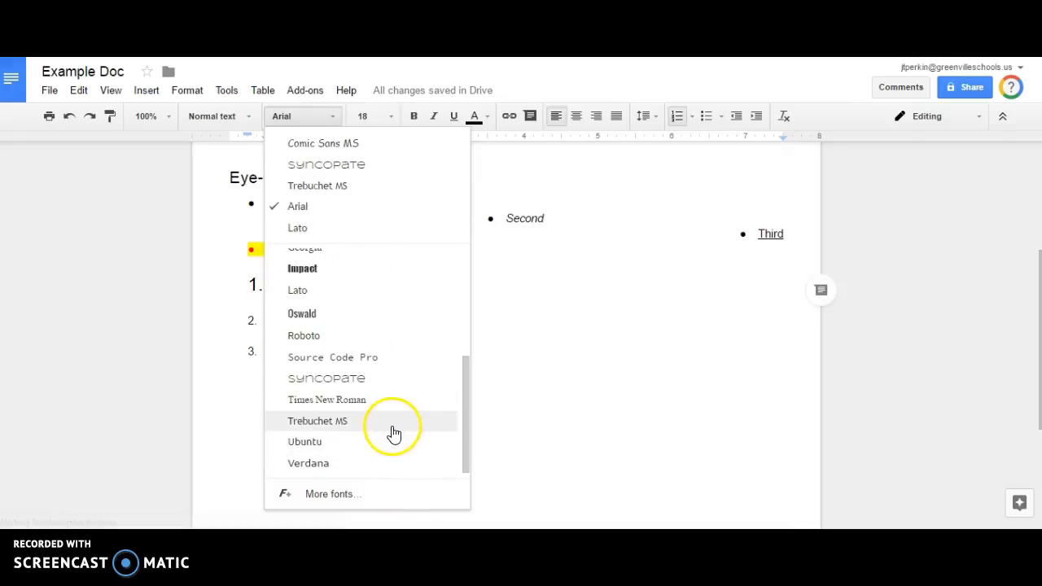
{"action": "left_click", "coordinate": [337, 272]}
Set the Sub first item to Comic Sans MS, 14 point.
{"action": "left_click_drag", "start_coordinate": [344, 305], "coordinate": [260, 300]}
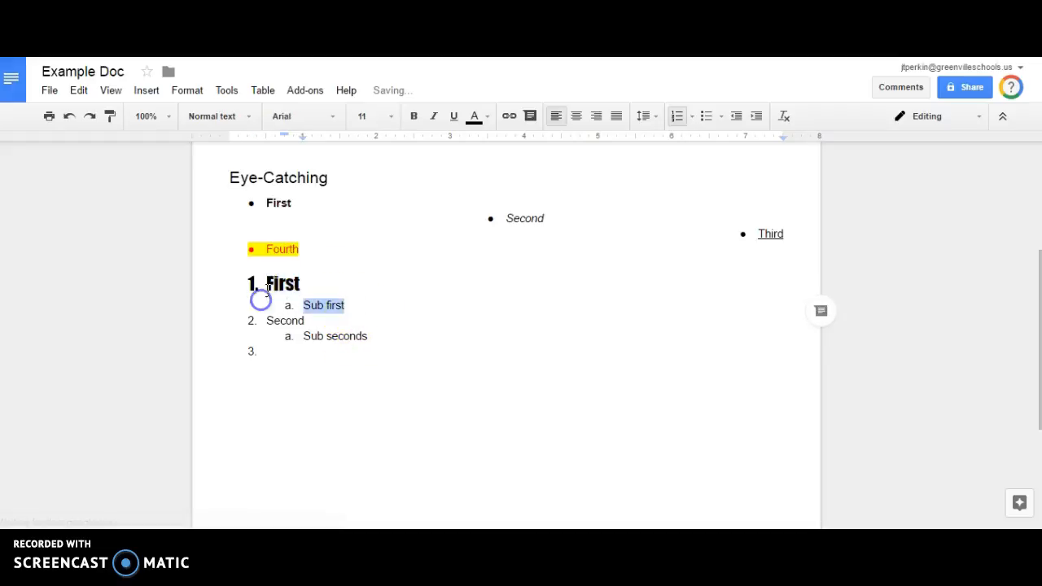
{"action": "left_click", "coordinate": [391, 116]}
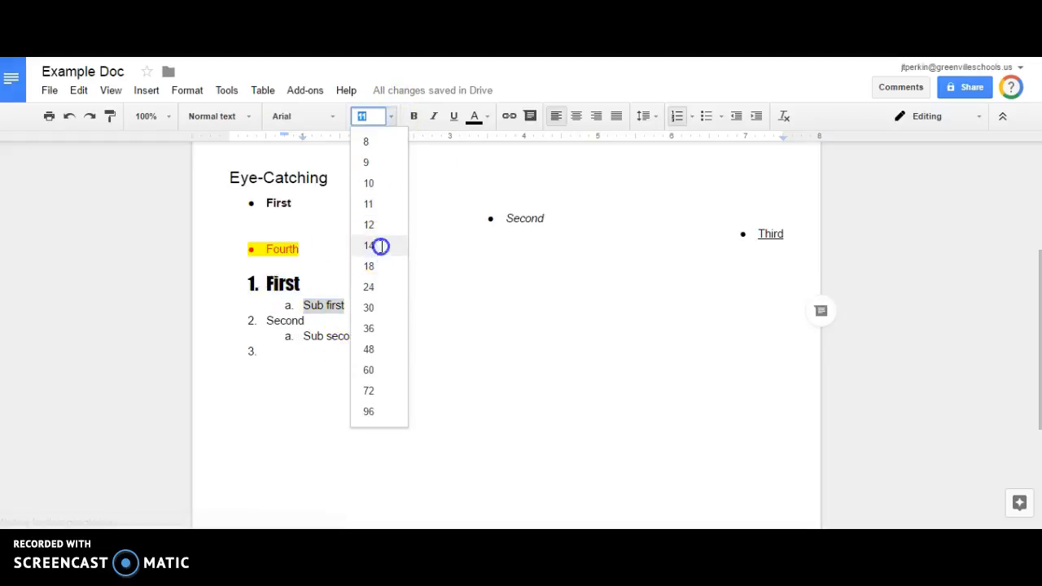
{"action": "left_click", "coordinate": [381, 246]}
{"action": "left_click", "coordinate": [316, 115]}
{"action": "left_click", "coordinate": [379, 166]}
Change the text colour of the Second item to blue.
{"action": "left_click", "coordinate": [407, 330]}
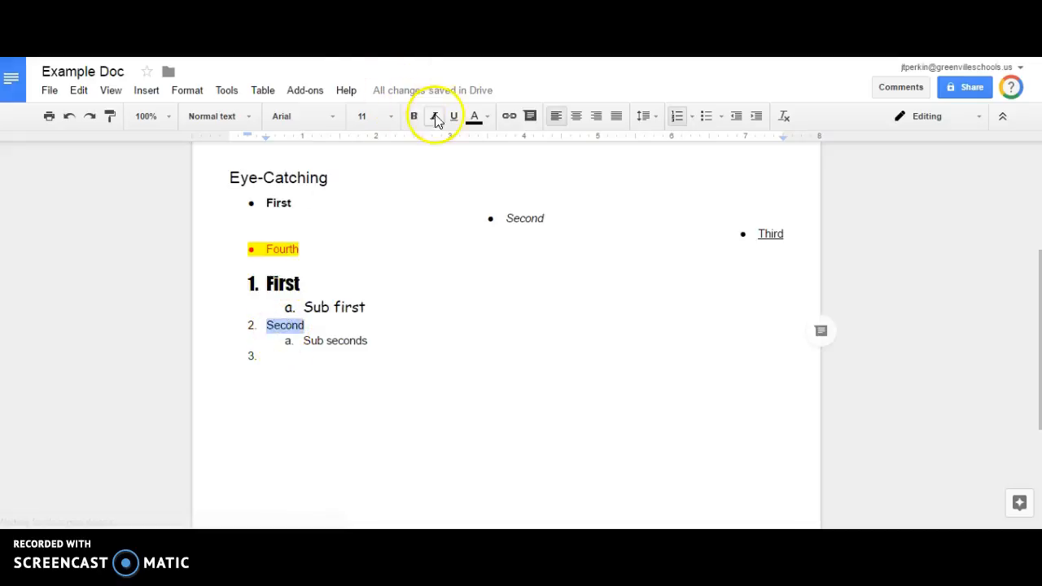
{"action": "left_click", "coordinate": [489, 117]}
{"action": "left_click", "coordinate": [502, 146]}
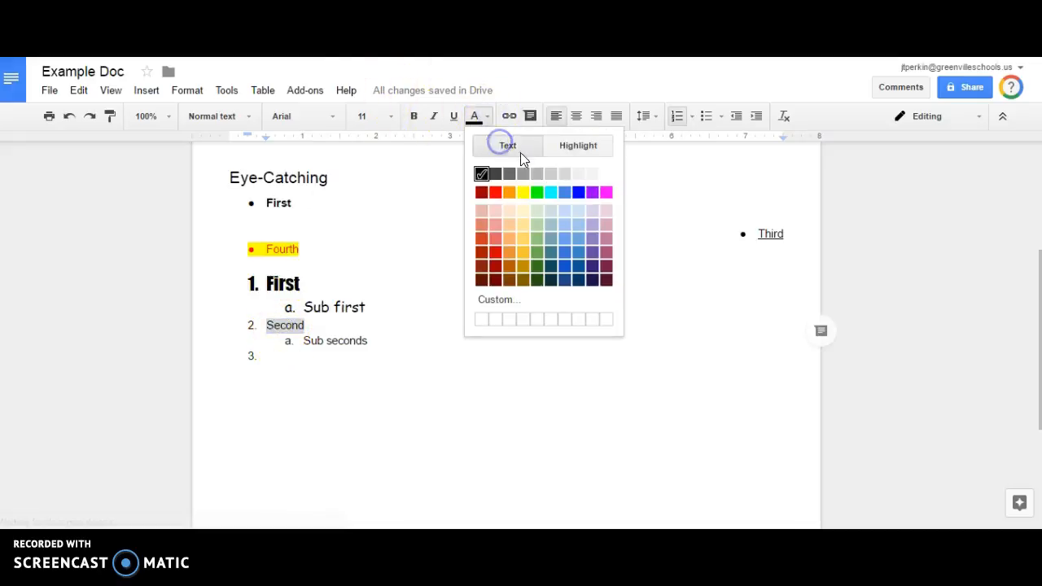
{"action": "left_click", "coordinate": [578, 194]}
{"action": "left_click", "coordinate": [504, 353]}
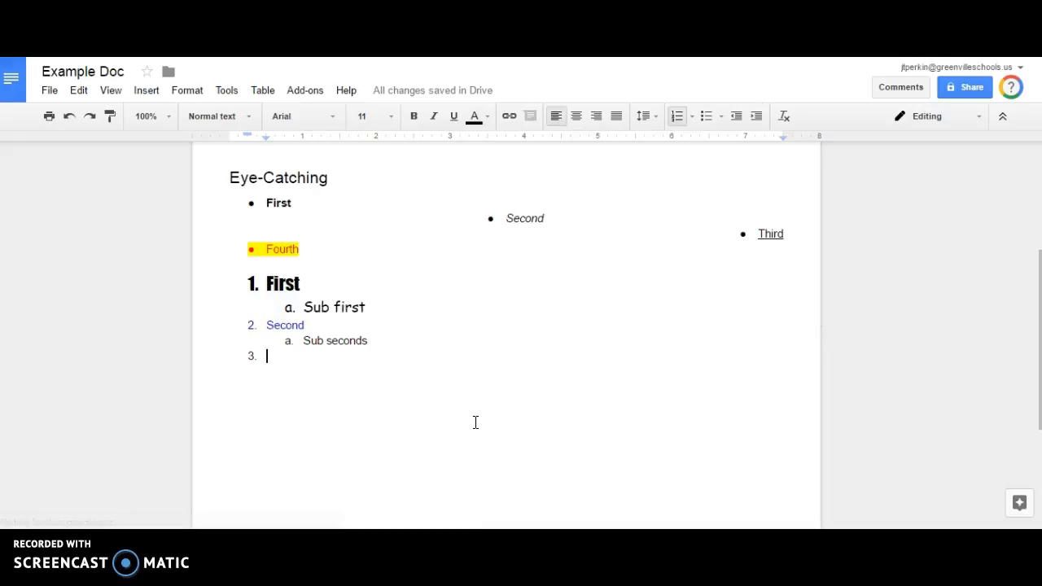
{"action": "left_click", "coordinate": [465, 315]}
{"action": "left_click", "coordinate": [330, 283]}
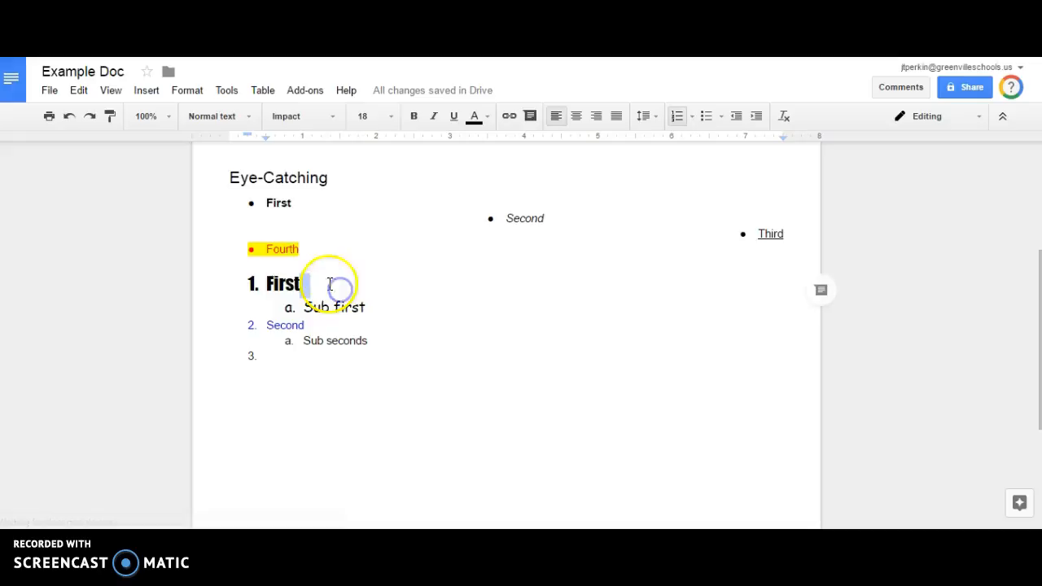
Add the comment 'Looks great!' to the First heading.
{"action": "left_click", "coordinate": [145, 90]}
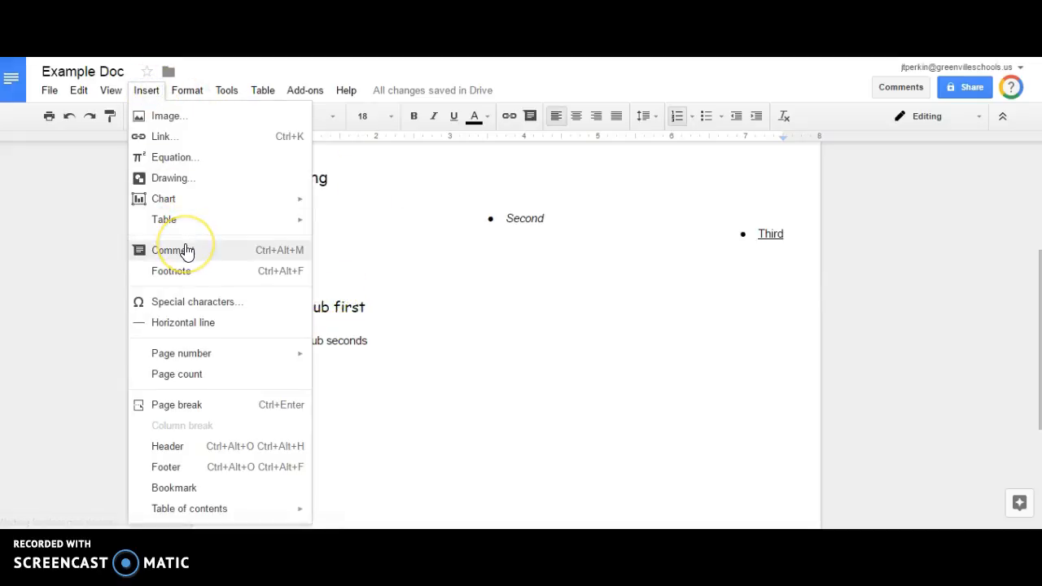
{"action": "left_click", "coordinate": [372, 274]}
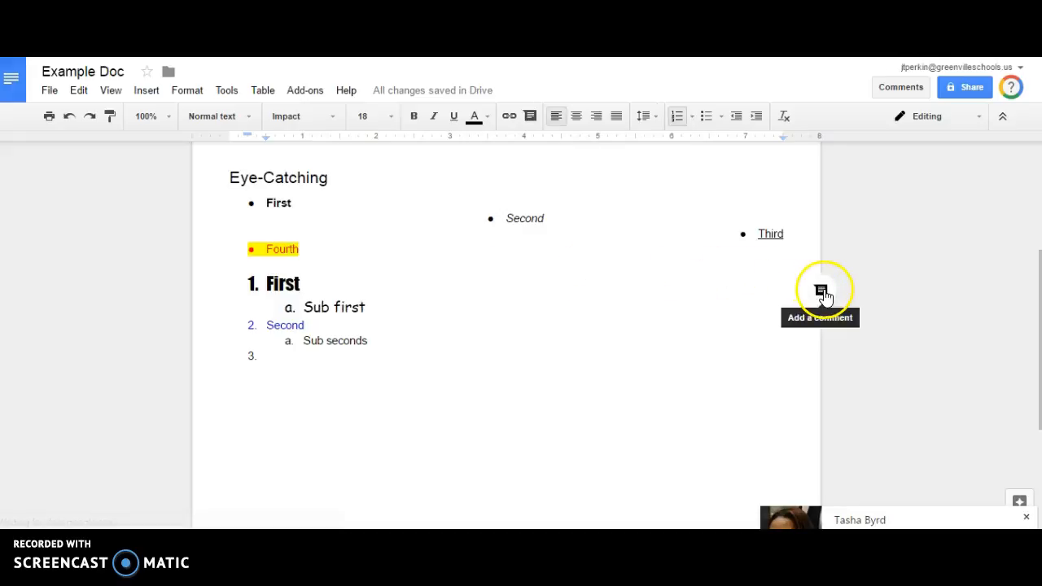
{"action": "left_click", "coordinate": [823, 291]}
{"action": "type", "text": "Looks great!"}
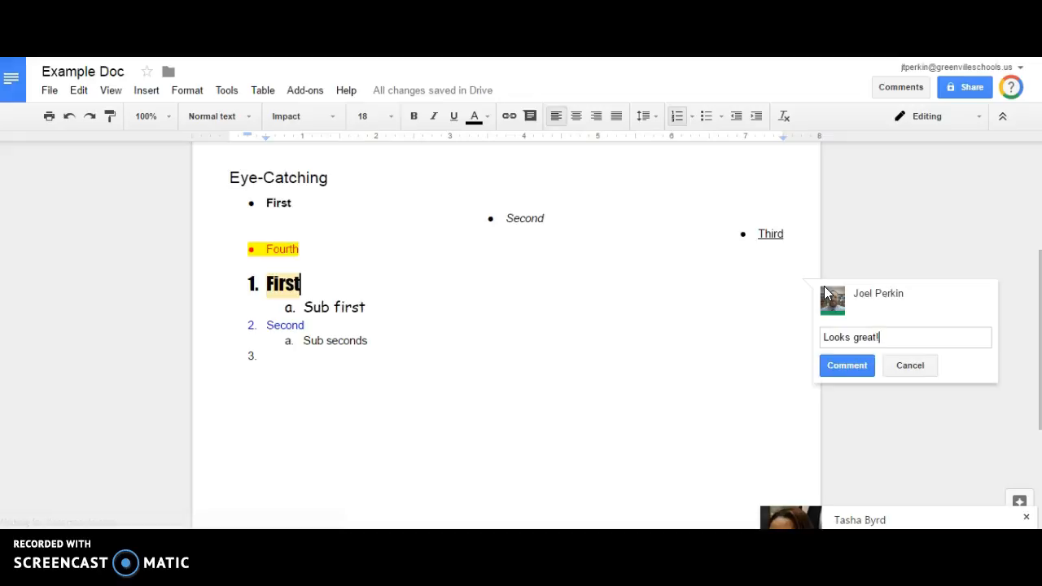
{"action": "left_click", "coordinate": [863, 365]}
Remove the numbering from the empty third list item.
{"action": "left_click", "coordinate": [531, 352]}
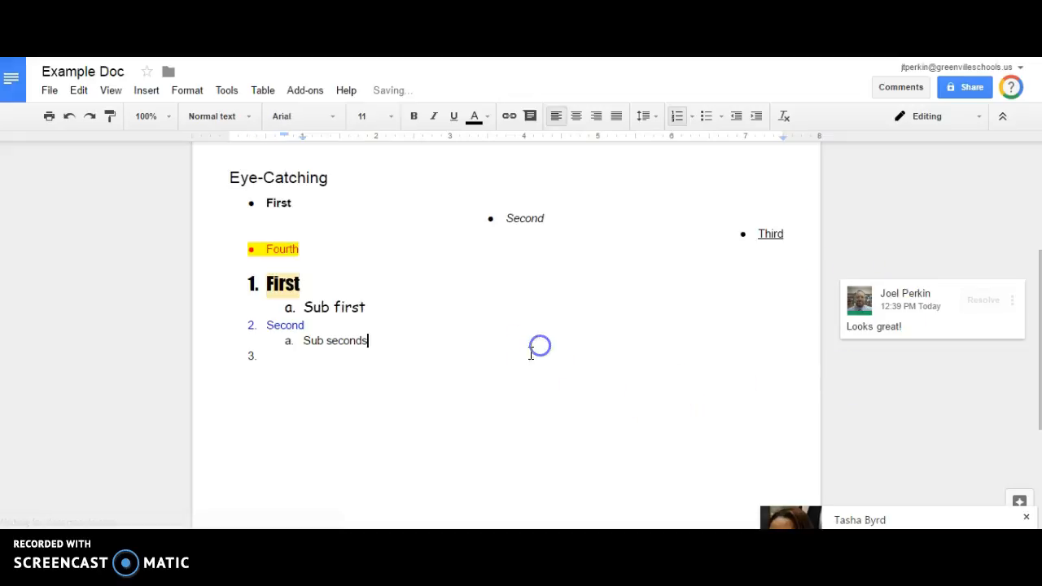
{"action": "scroll", "coordinate": [535, 362], "scroll_direction": "up", "scroll_amount": 2}
{"action": "scroll", "coordinate": [480, 317], "scroll_direction": "down", "scroll_amount": 2}
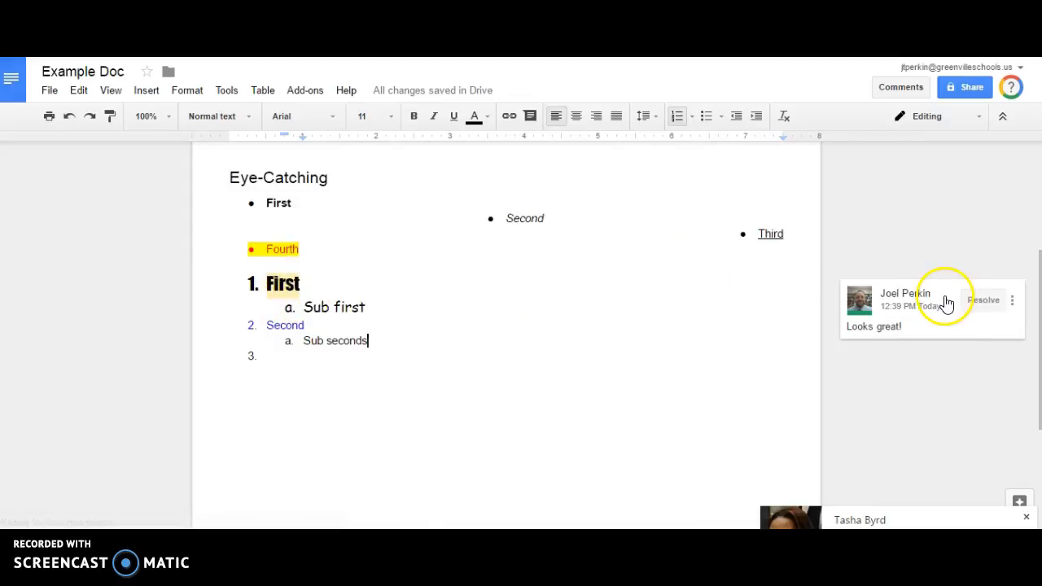
{"action": "left_click", "coordinate": [1014, 302]}
{"action": "left_click", "coordinate": [882, 244]}
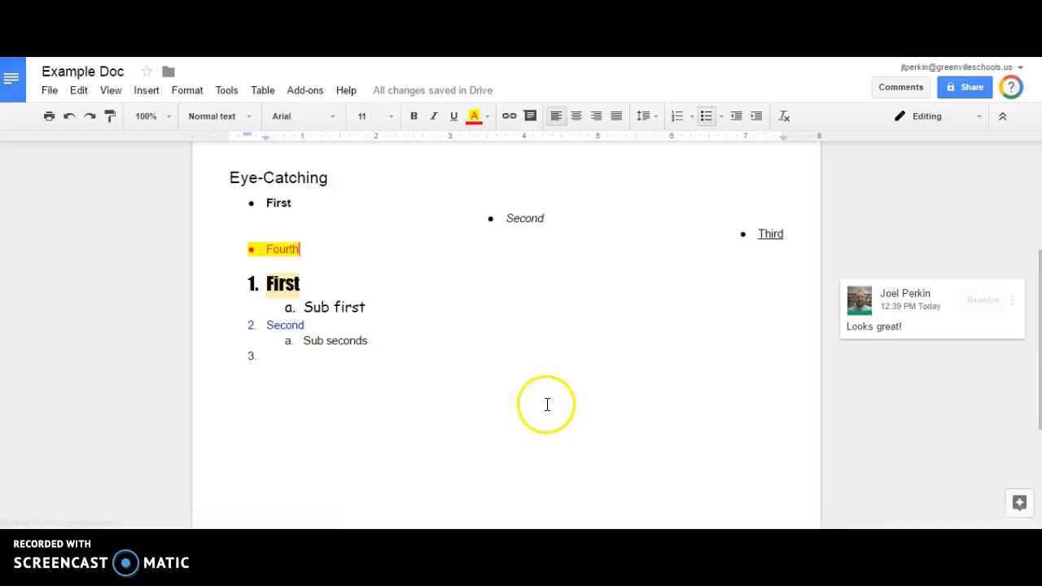
{"action": "left_click", "coordinate": [426, 428]}
{"action": "key", "text": "Return"}
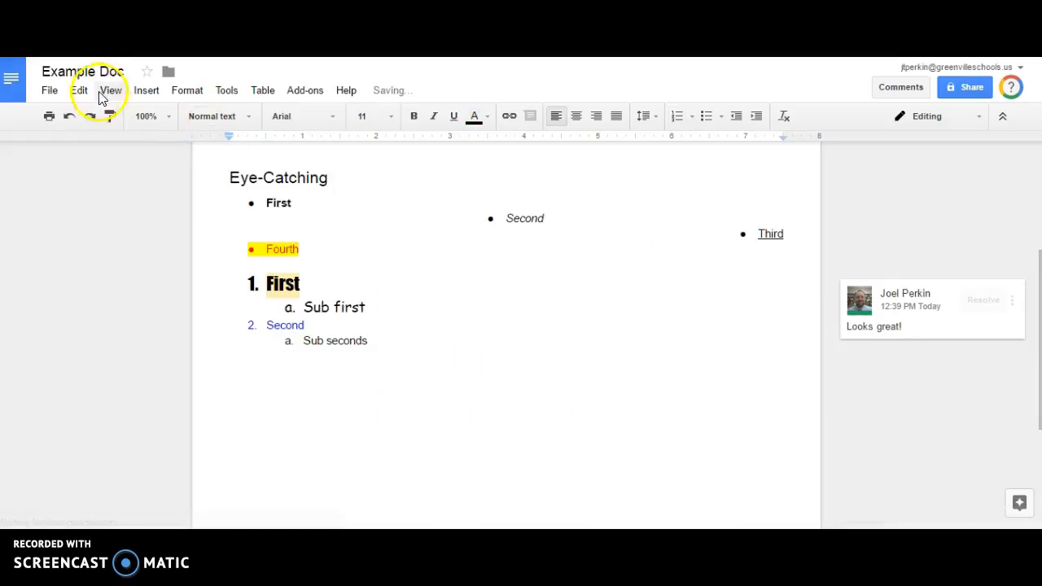
Insert an empty 5 x 1 table below the numbered list.
{"action": "left_click", "coordinate": [134, 93]}
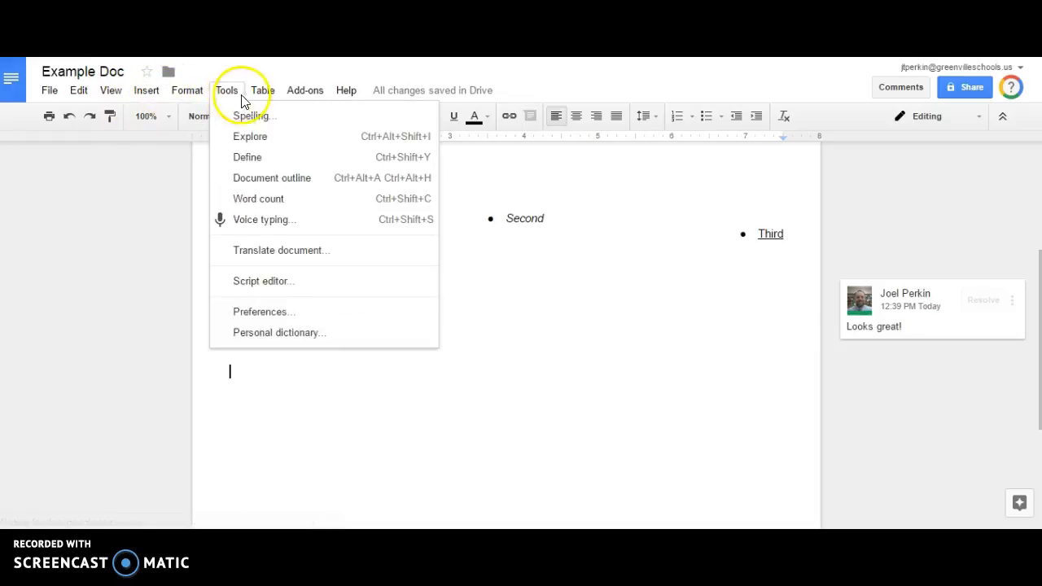
{"action": "mouse_move", "coordinate": [270, 100]}
{"action": "mouse_move", "coordinate": [289, 124]}
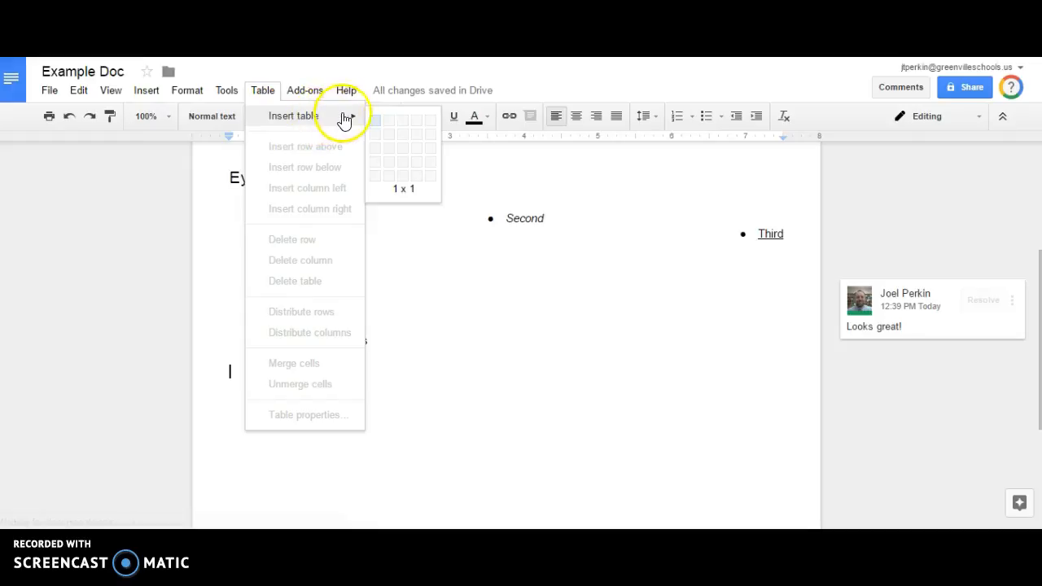
{"action": "left_click", "coordinate": [430, 122]}
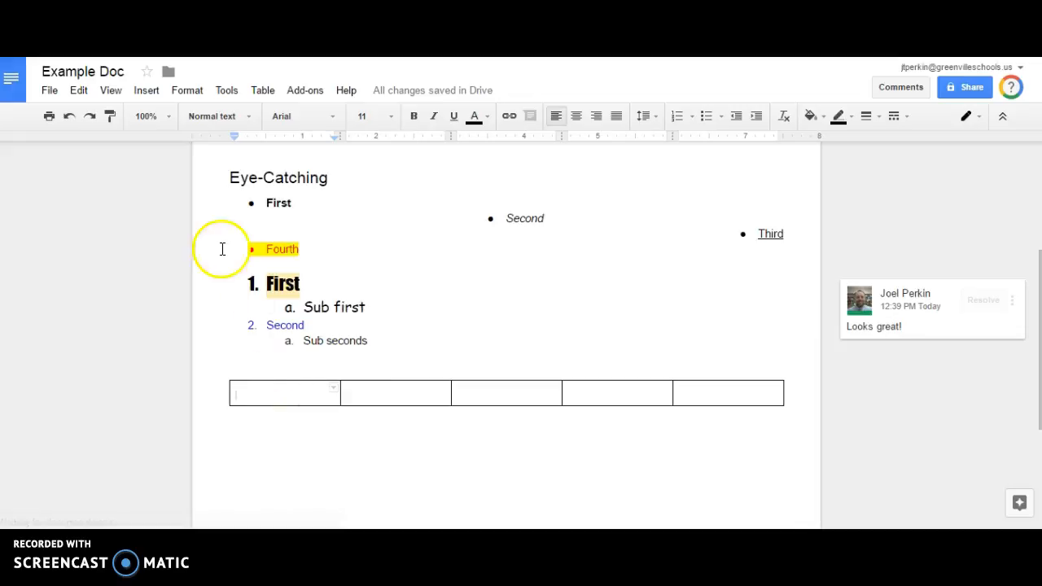
{"action": "left_click", "coordinate": [155, 91]}
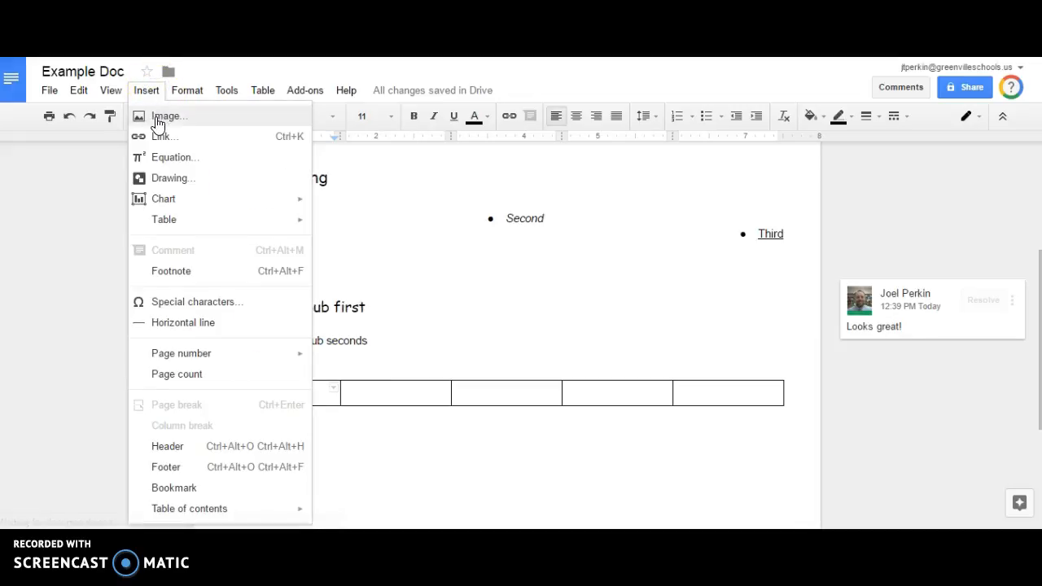
Search web images for 'tree' from the Insert image dialog.
{"action": "left_click", "coordinate": [157, 119]}
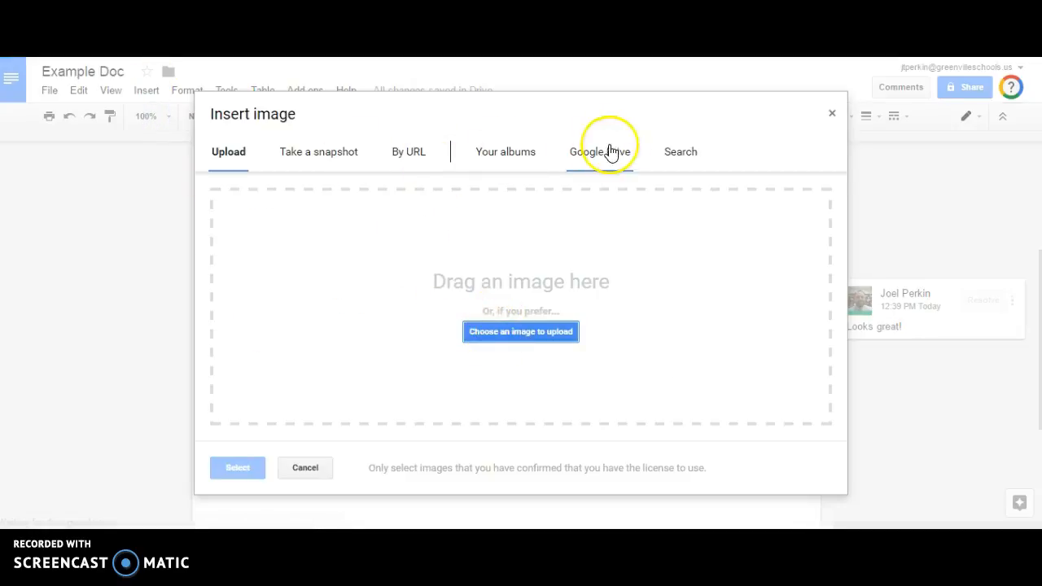
{"action": "left_click", "coordinate": [688, 152]}
{"action": "left_click", "coordinate": [596, 153]}
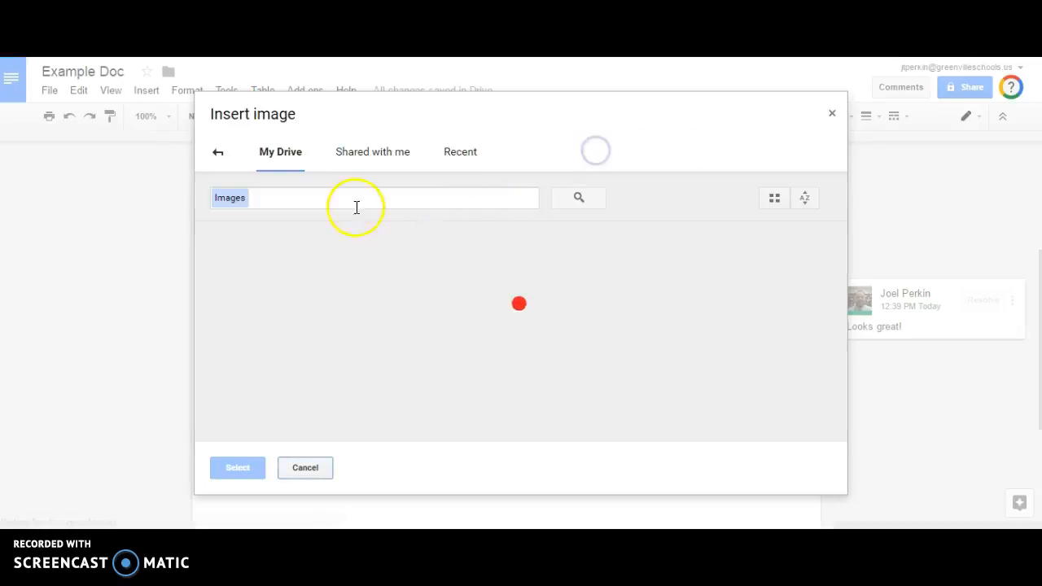
{"action": "left_click", "coordinate": [218, 153]}
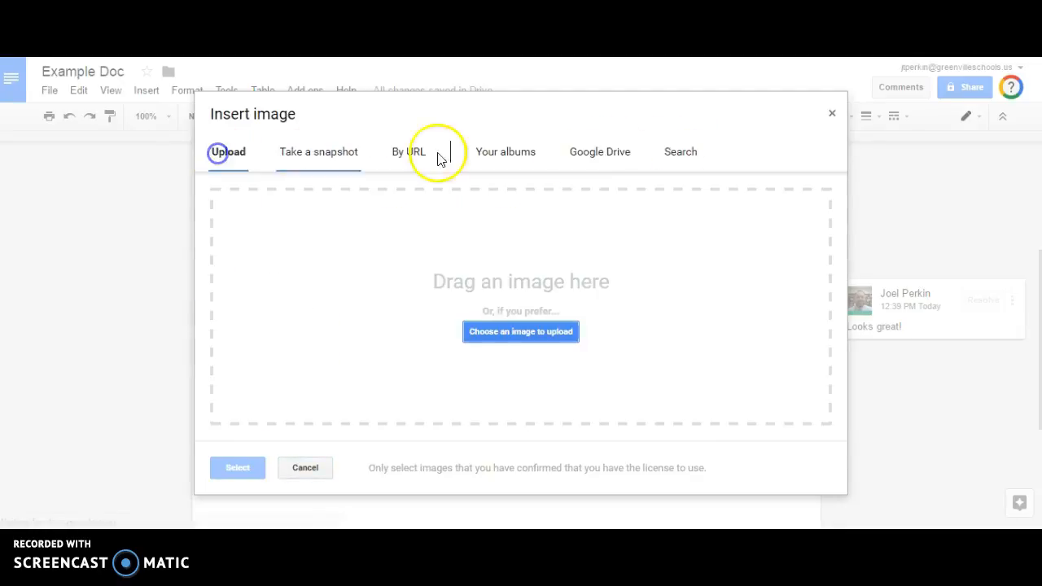
{"action": "left_click", "coordinate": [701, 155]}
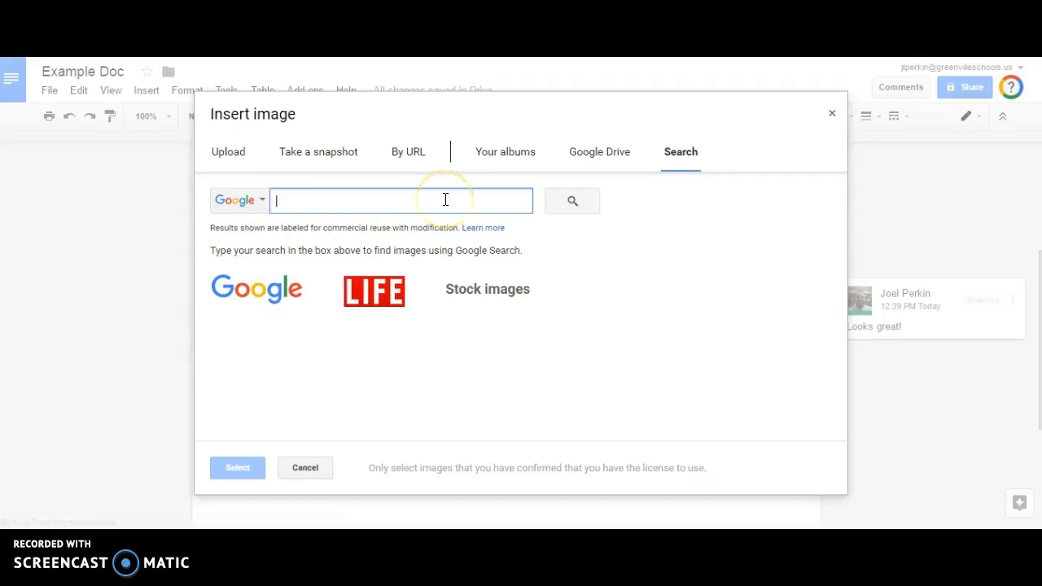
{"action": "type", "text": "tree"}
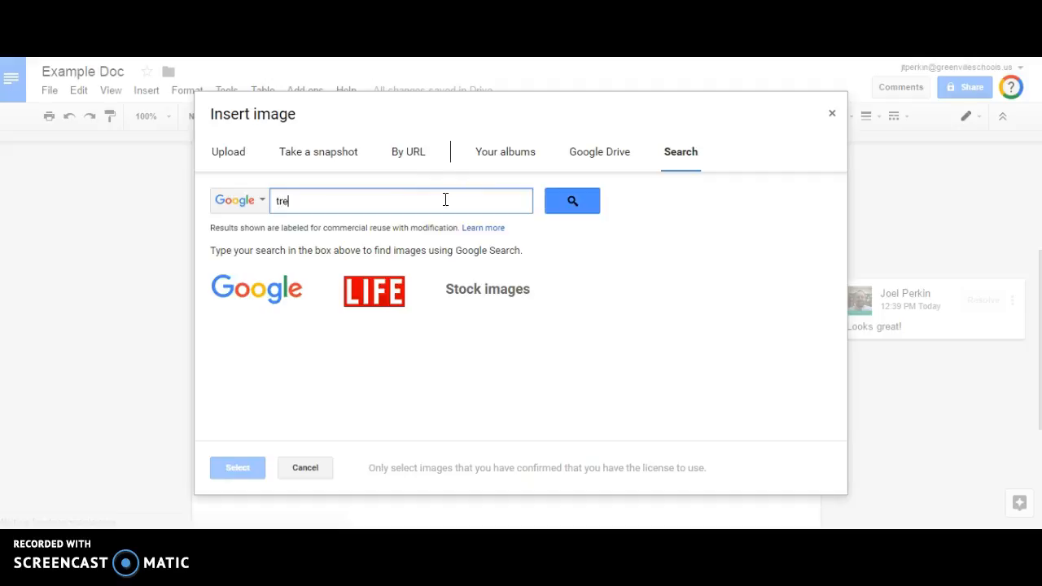
{"action": "key", "text": "Return"}
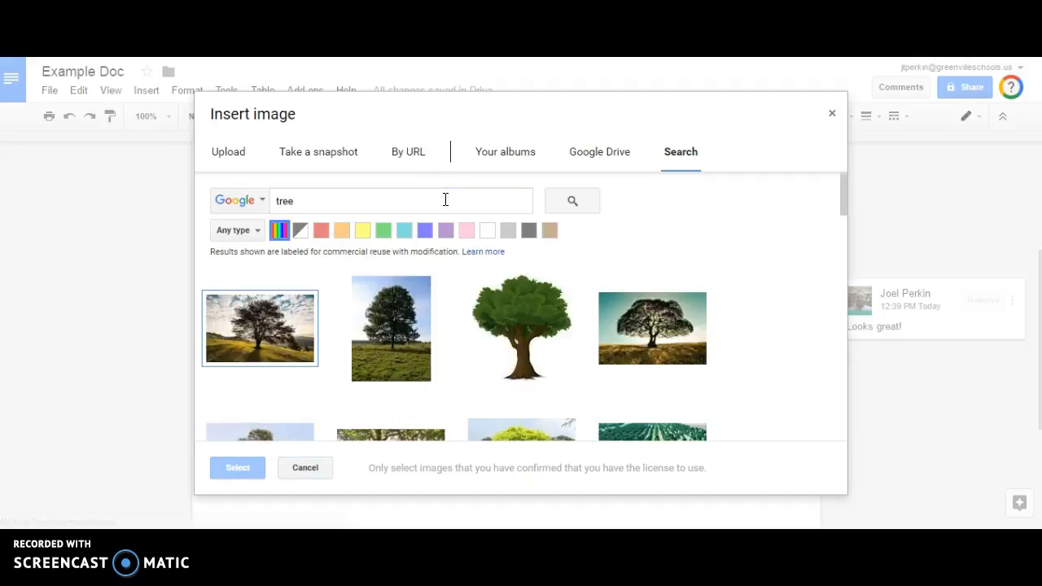
Filter the results to blue clip art and insert the palm-tree image.
{"action": "left_click", "coordinate": [254, 231]}
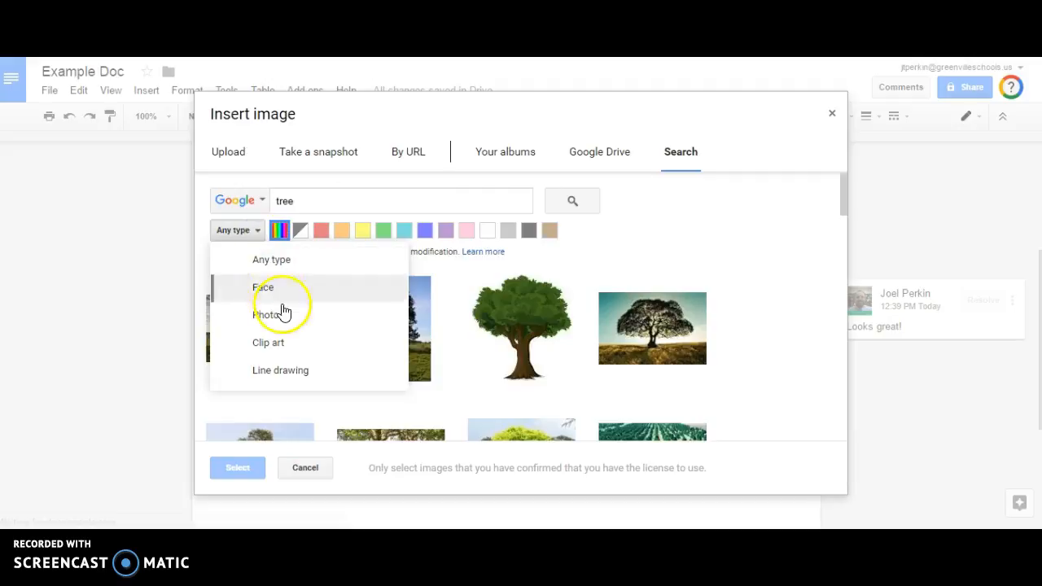
{"action": "left_click", "coordinate": [285, 348]}
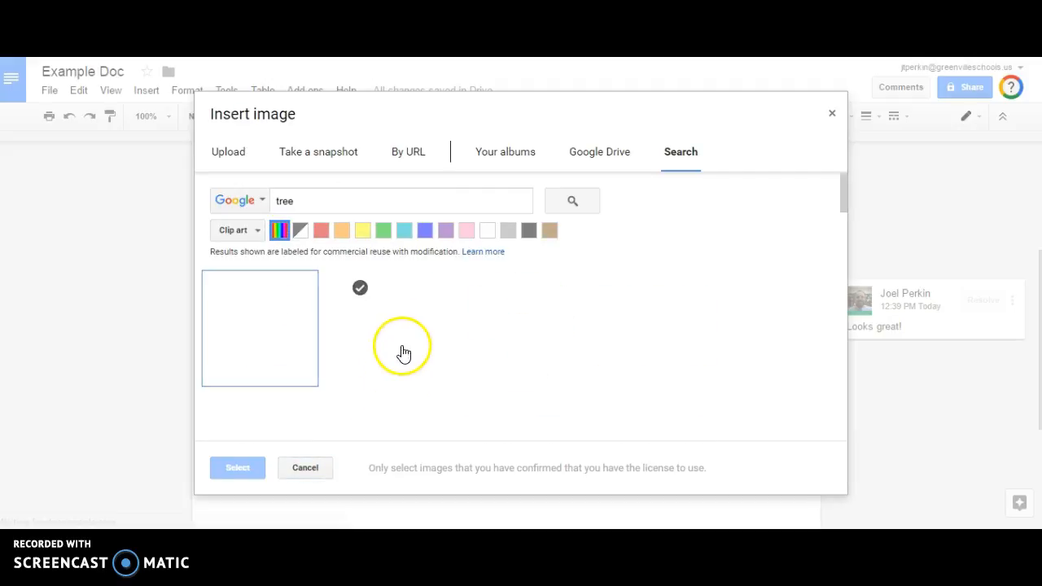
{"action": "left_click", "coordinate": [424, 231]}
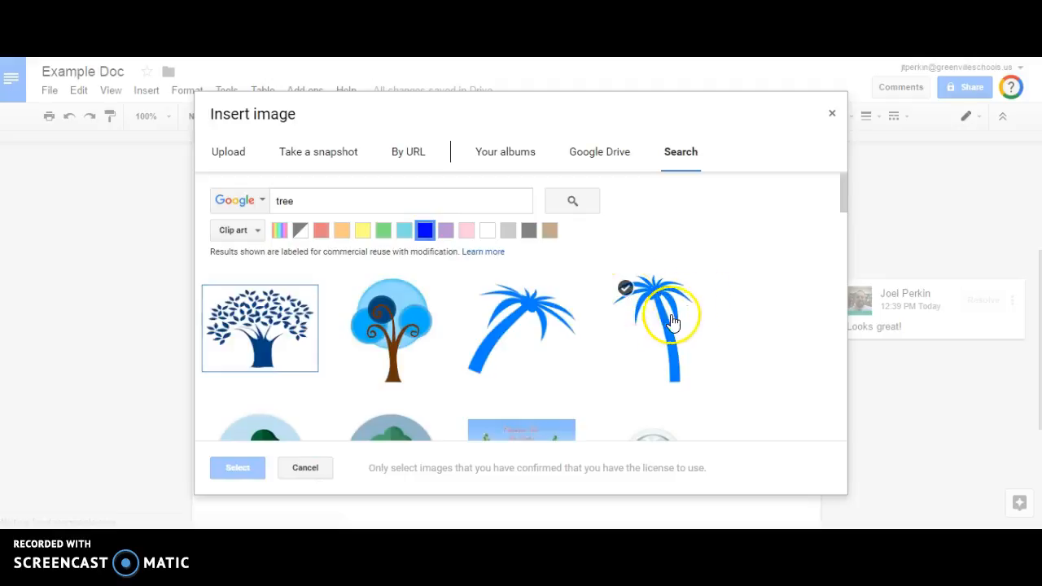
{"action": "left_click", "coordinate": [660, 322]}
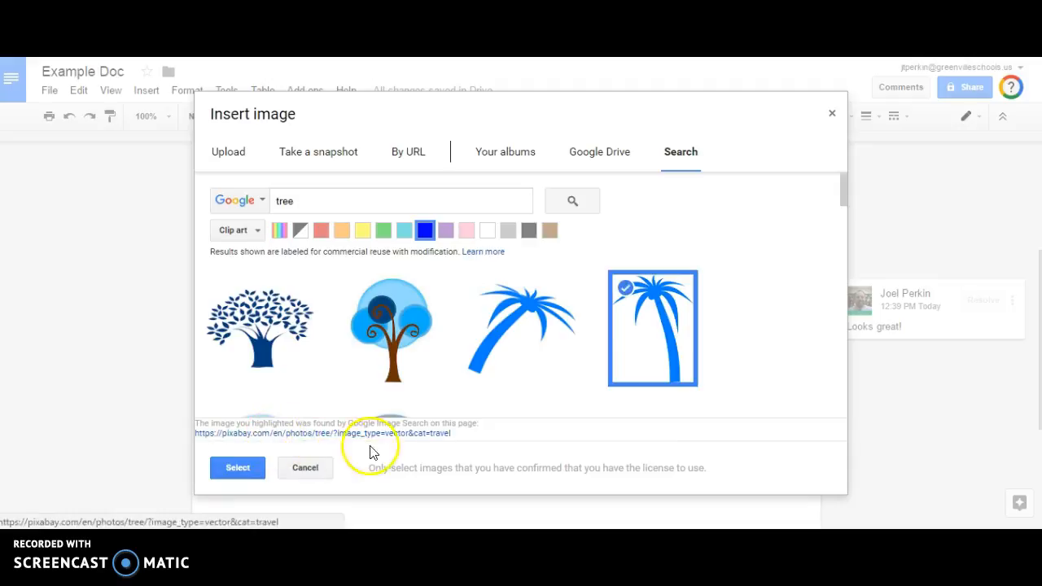
{"action": "left_click", "coordinate": [249, 447]}
{"action": "left_click", "coordinate": [241, 471]}
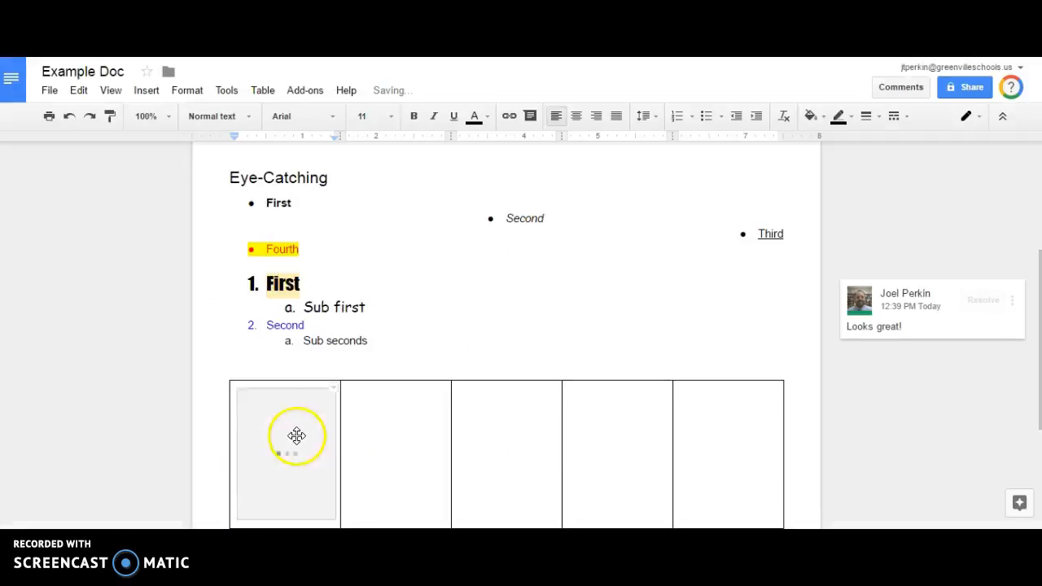
{"action": "scroll", "coordinate": [293, 428], "scroll_direction": "down", "scroll_amount": 2}
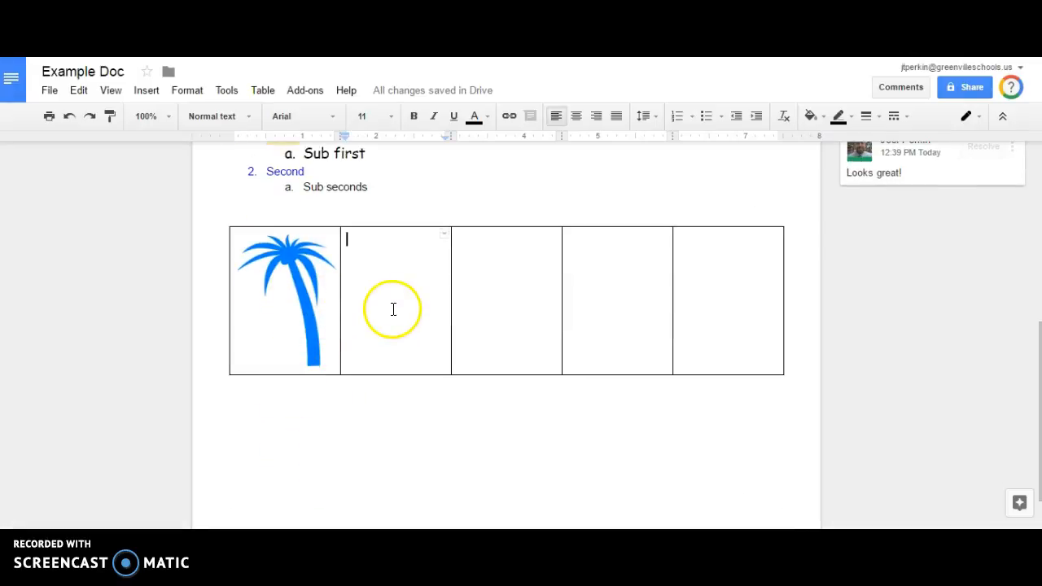
Open the Insert special characters picker and drag it off the table.
{"action": "left_click", "coordinate": [153, 96]}
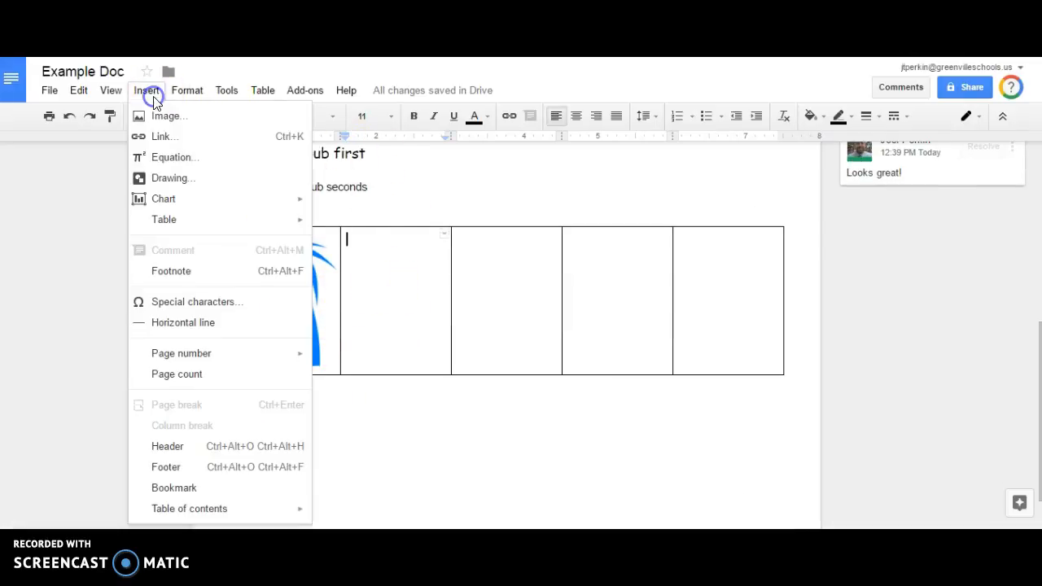
{"action": "left_click", "coordinate": [198, 301]}
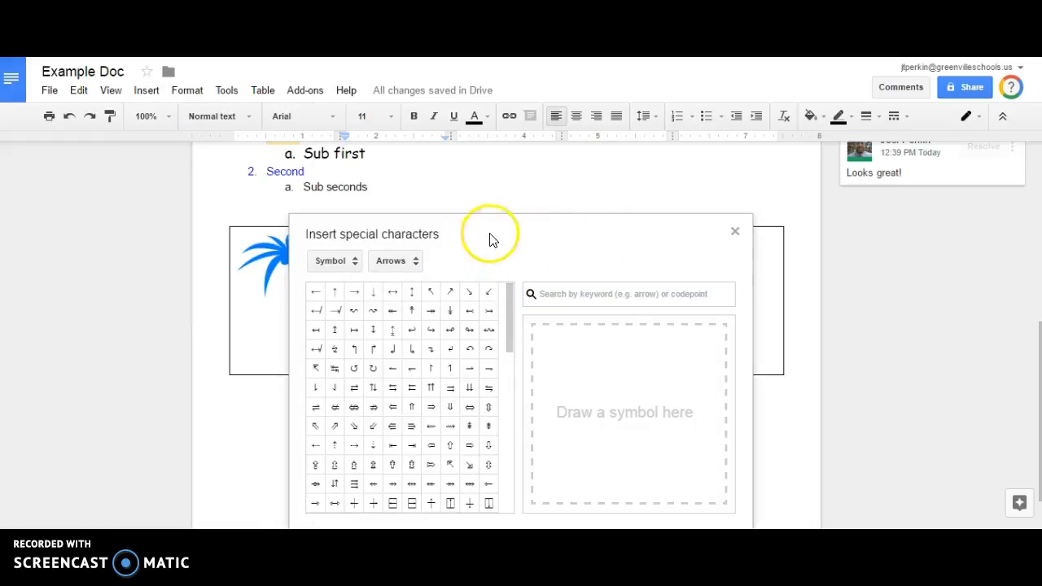
{"action": "left_click_drag", "start_coordinate": [560, 208], "coordinate": [639, 154]}
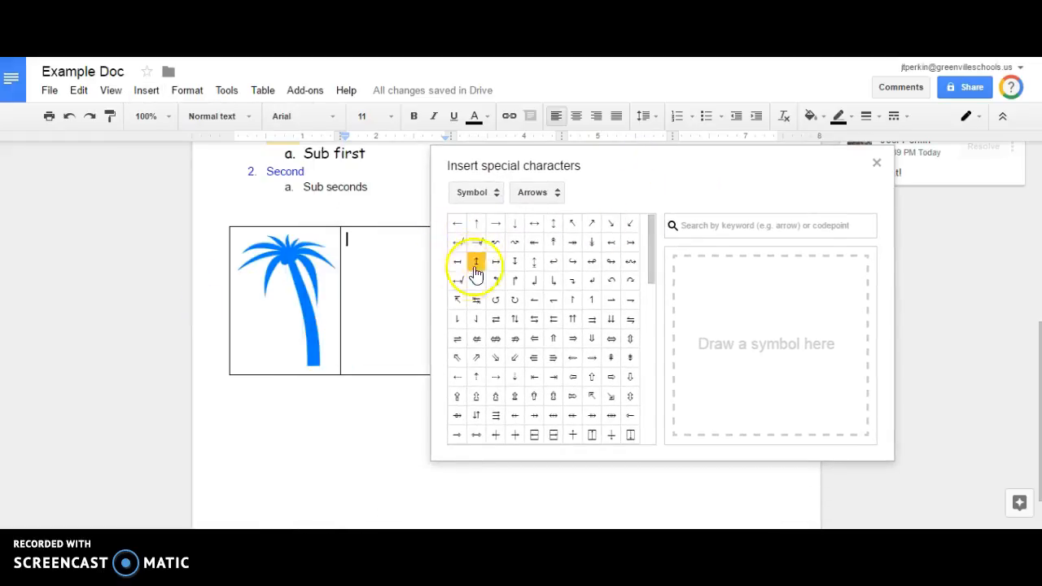
{"action": "left_click_drag", "start_coordinate": [653, 269], "coordinate": [665, 440]}
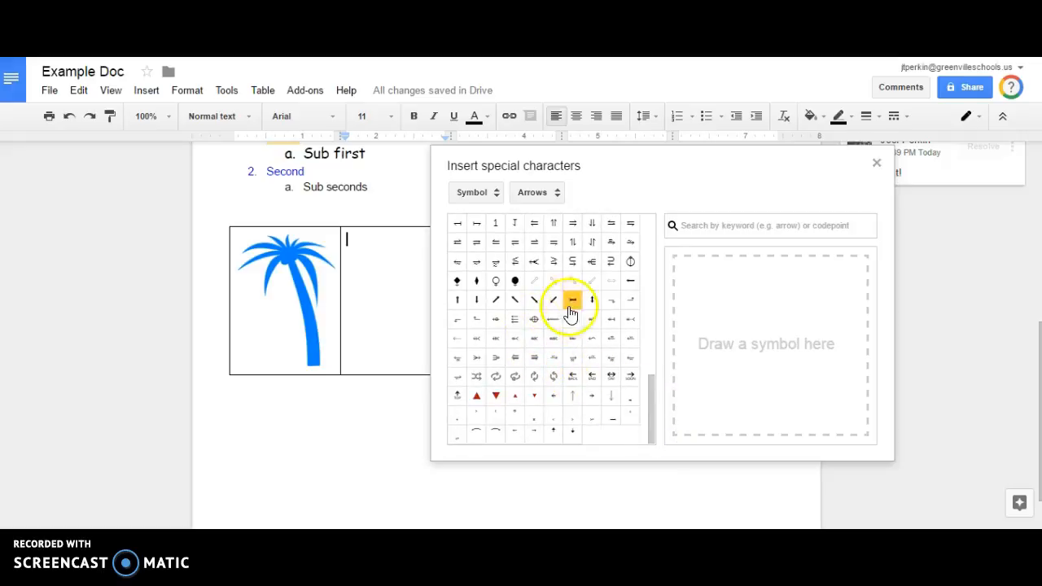
{"action": "left_click_drag", "start_coordinate": [650, 383], "coordinate": [647, 203]}
Browse the Math symbol subgroups, then switch the picker to Punctuation characters.
{"action": "left_click", "coordinate": [537, 192]}
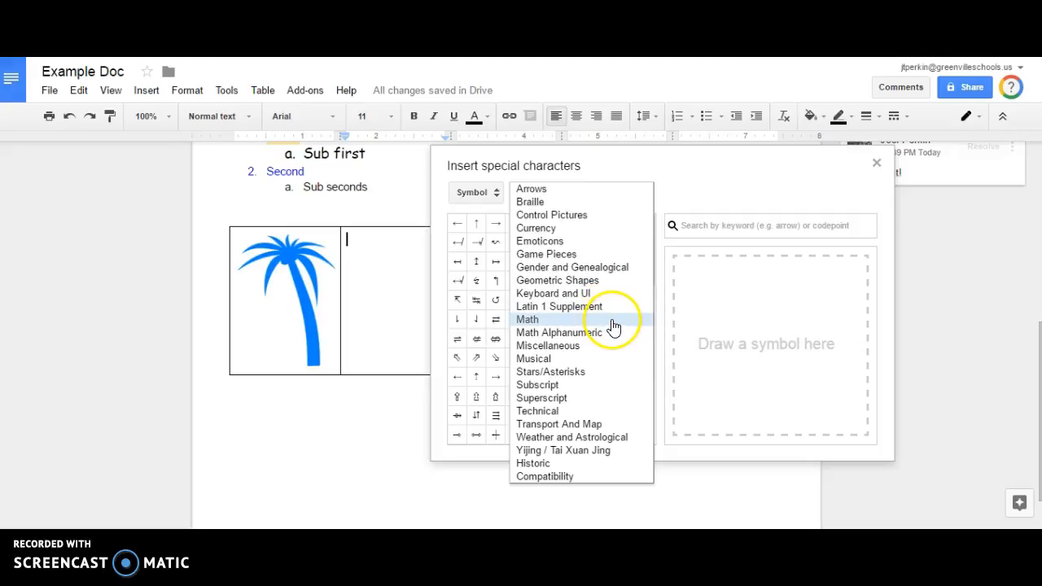
{"action": "left_click_drag", "start_coordinate": [651, 231], "coordinate": [654, 389]}
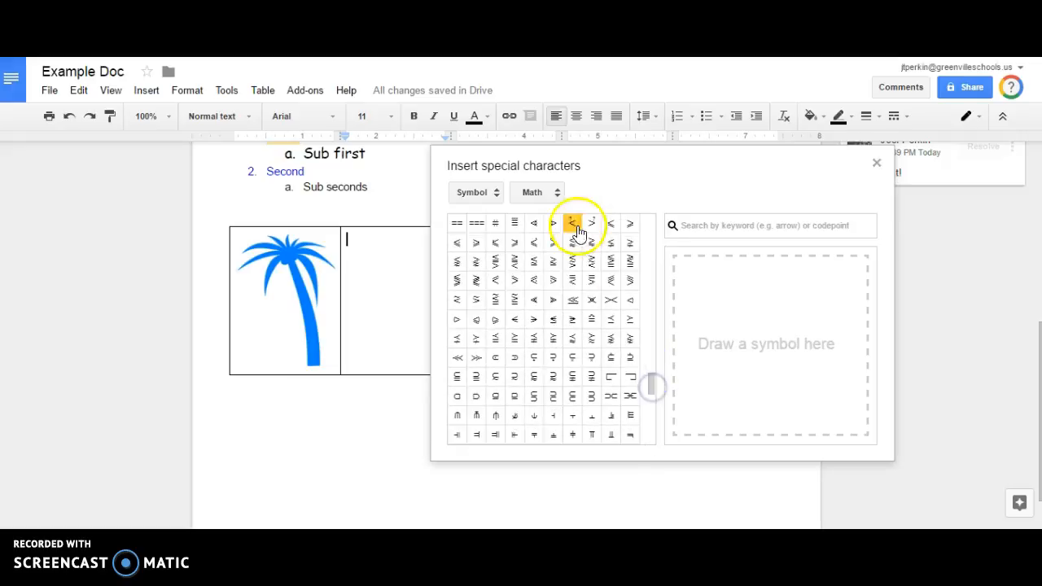
{"action": "left_click", "coordinate": [556, 190]}
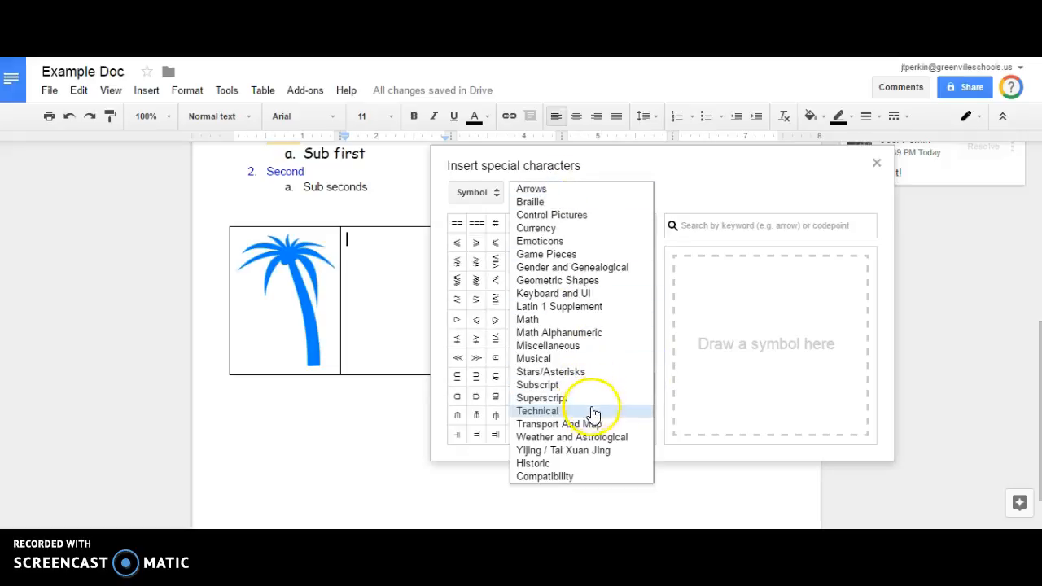
{"action": "left_click", "coordinate": [492, 192]}
{"action": "left_click", "coordinate": [494, 214]}
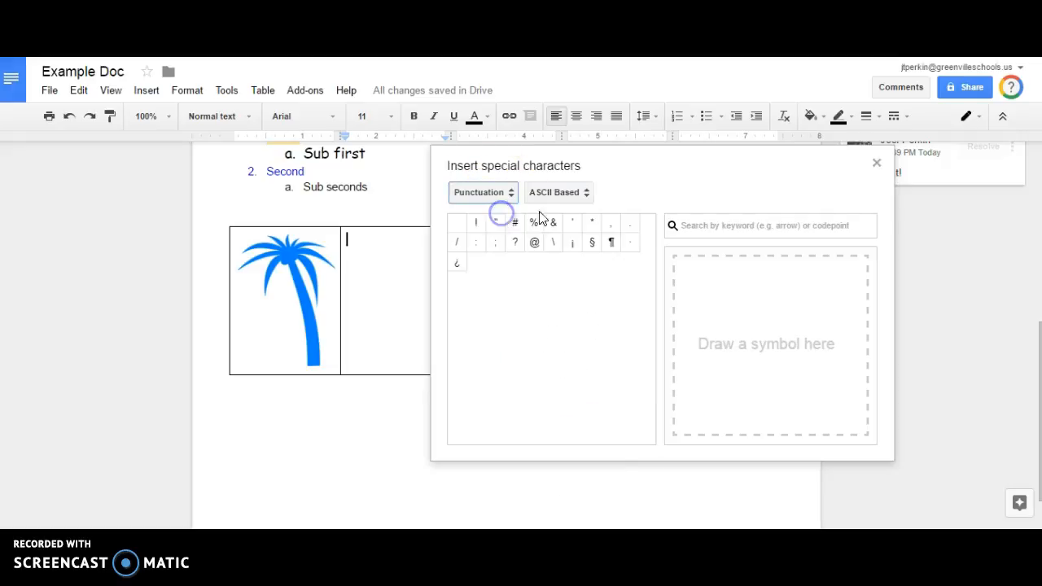
{"action": "mouse_move", "coordinate": [592, 250]}
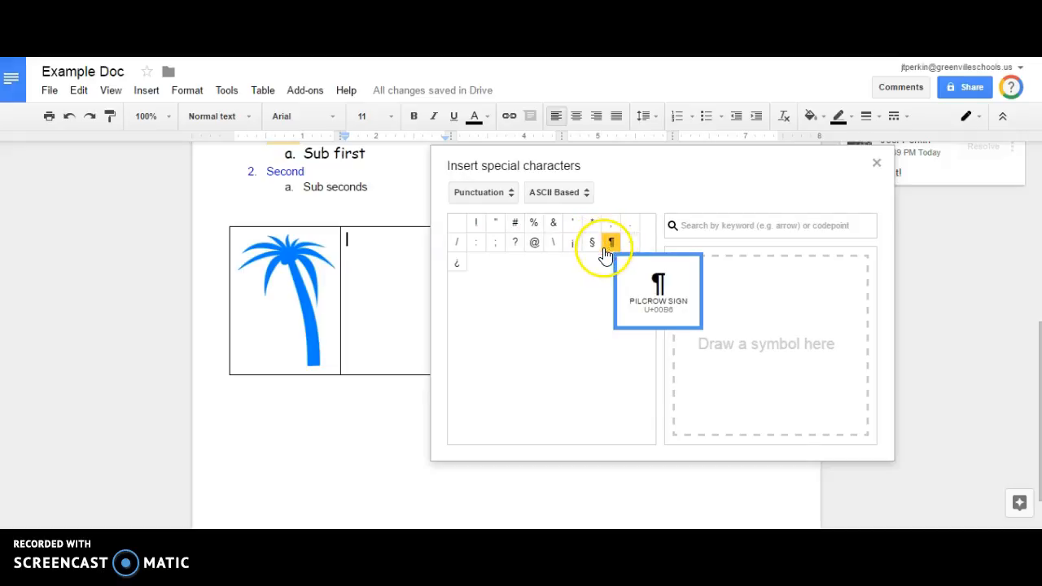
Switch the picker to the Number category and look through its subgroups.
{"action": "left_click", "coordinate": [500, 194]}
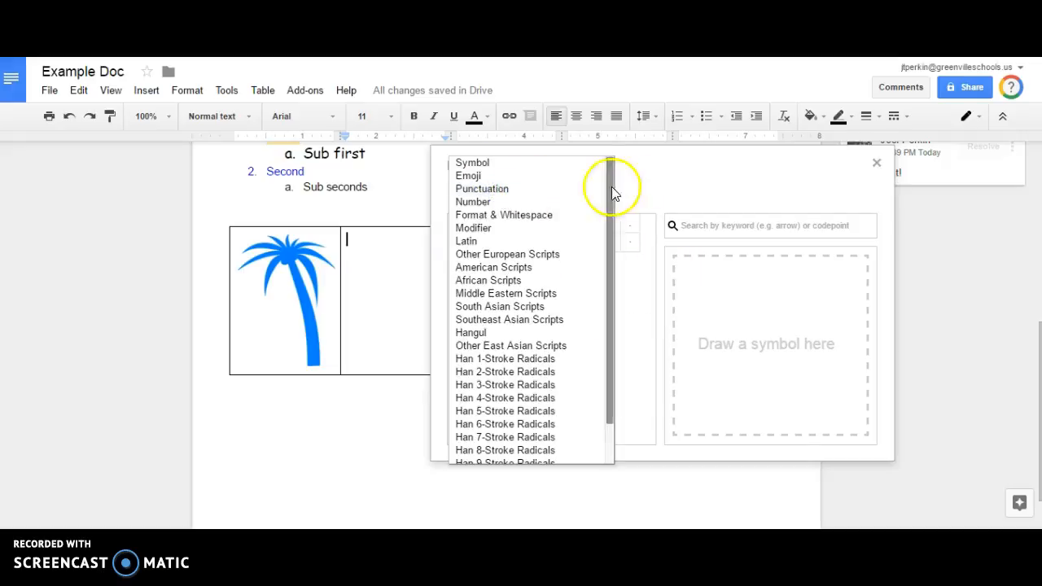
{"action": "left_click", "coordinate": [645, 187]}
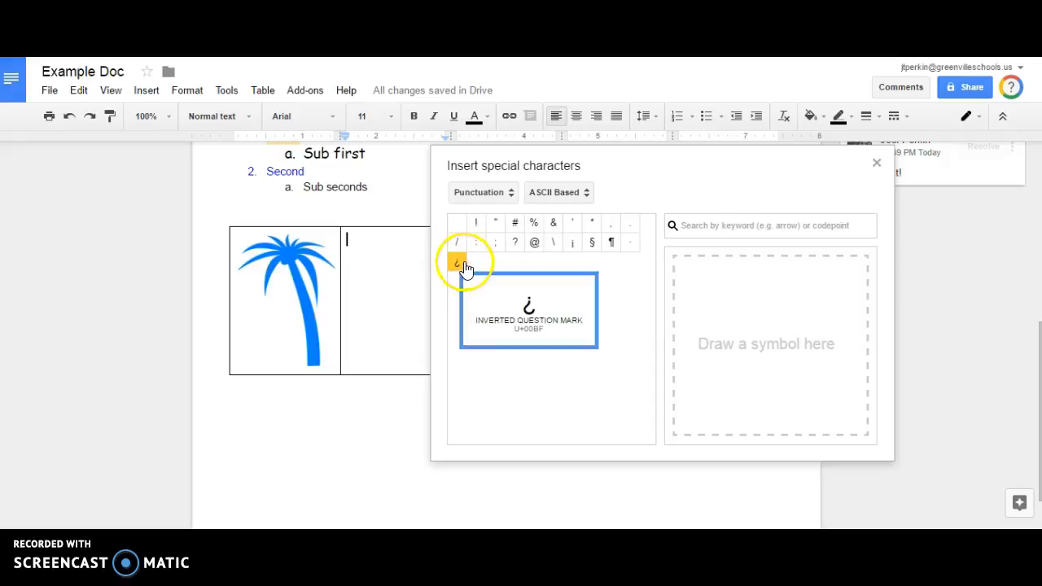
{"action": "left_click", "coordinate": [501, 194]}
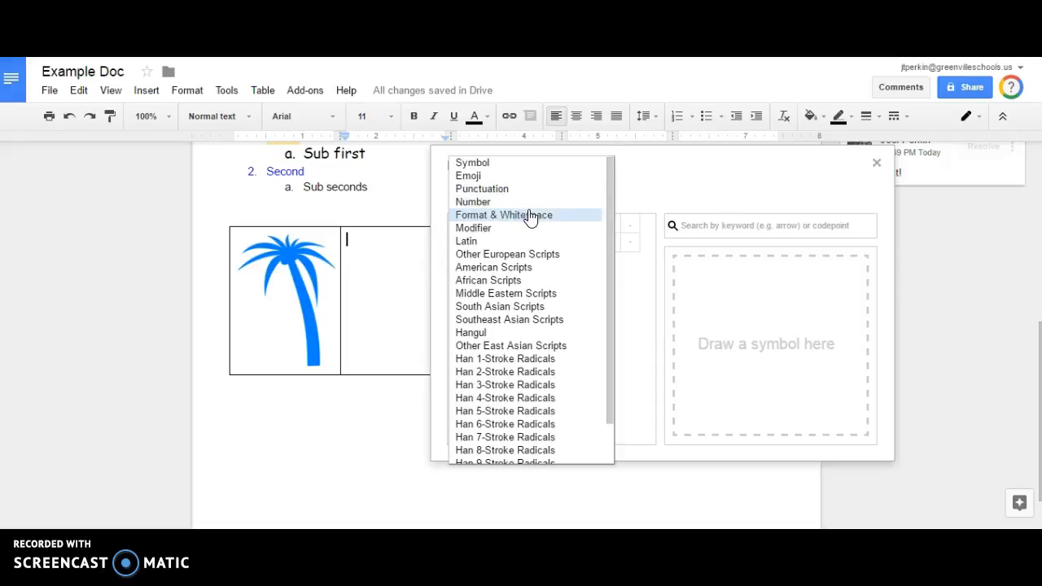
{"action": "left_click", "coordinate": [578, 202]}
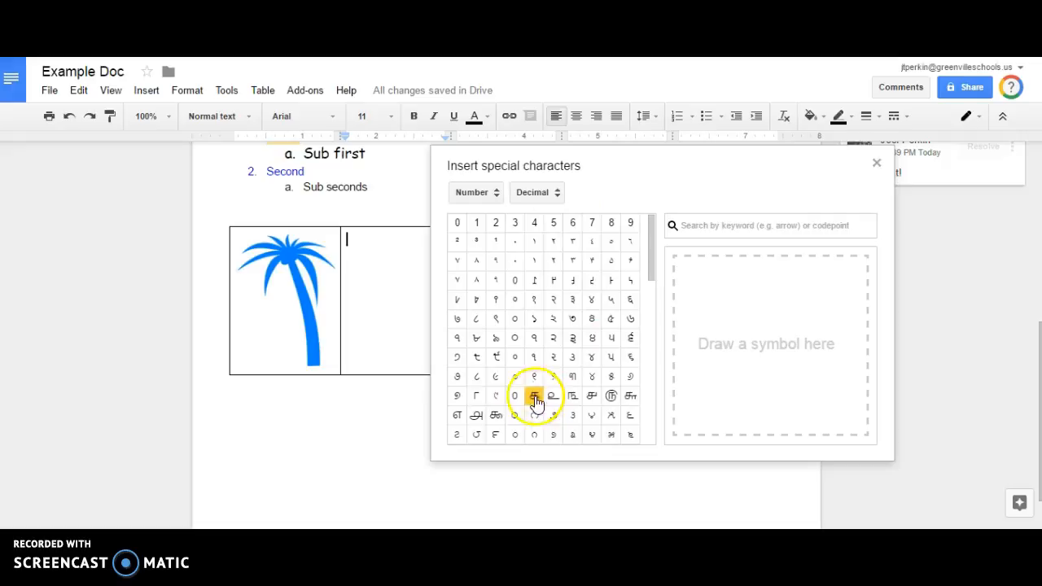
{"action": "left_click", "coordinate": [480, 192]}
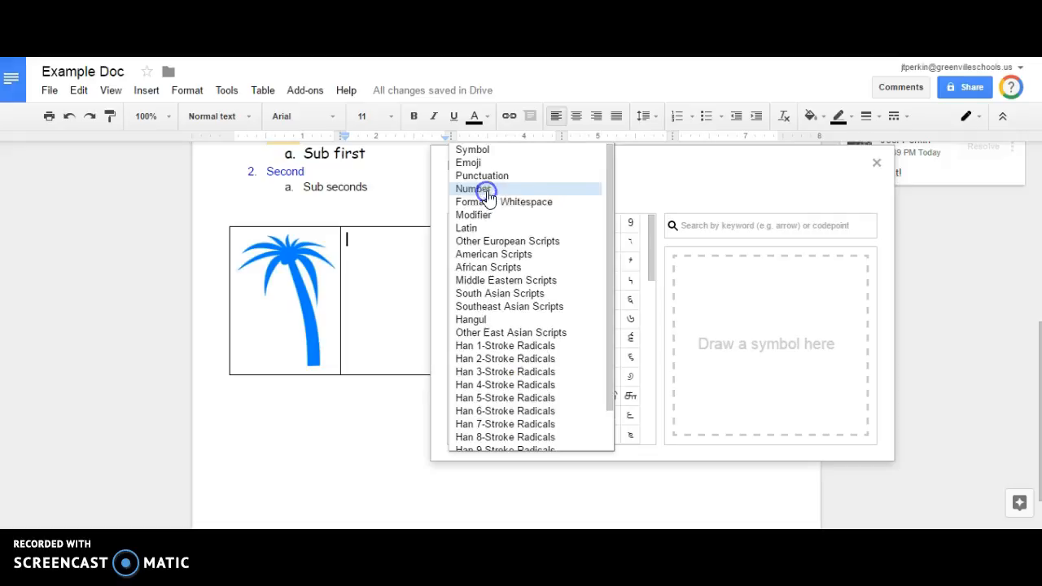
{"action": "left_click", "coordinate": [616, 188]}
{"action": "left_click", "coordinate": [553, 192]}
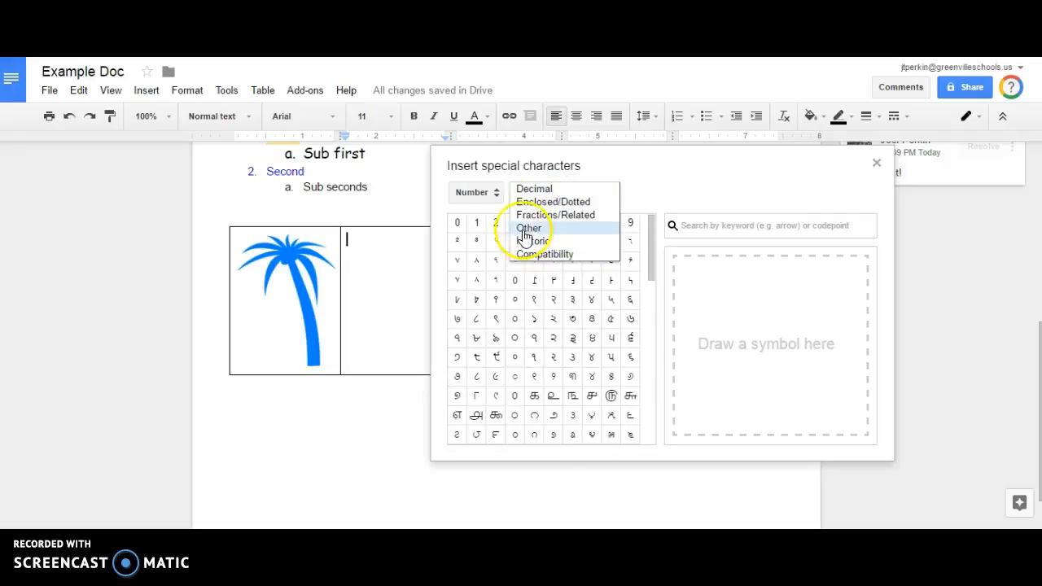
{"action": "left_click", "coordinate": [481, 192]}
Insert the Latin letter Á into the second table cell.
{"action": "left_click", "coordinate": [497, 230]}
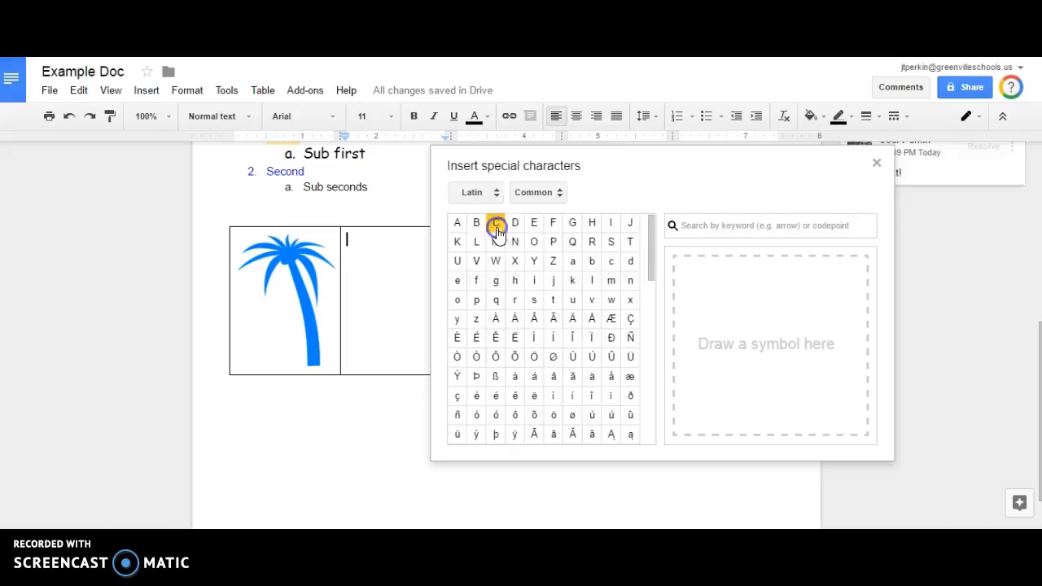
{"action": "left_click", "coordinate": [497, 321]}
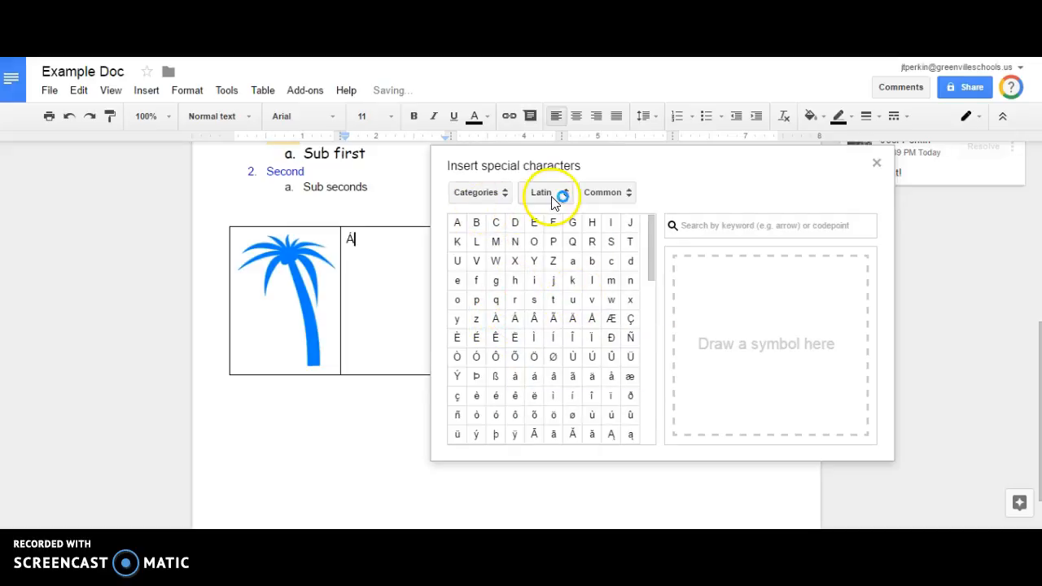
{"action": "left_click", "coordinate": [465, 193]}
{"action": "left_click", "coordinate": [525, 167]}
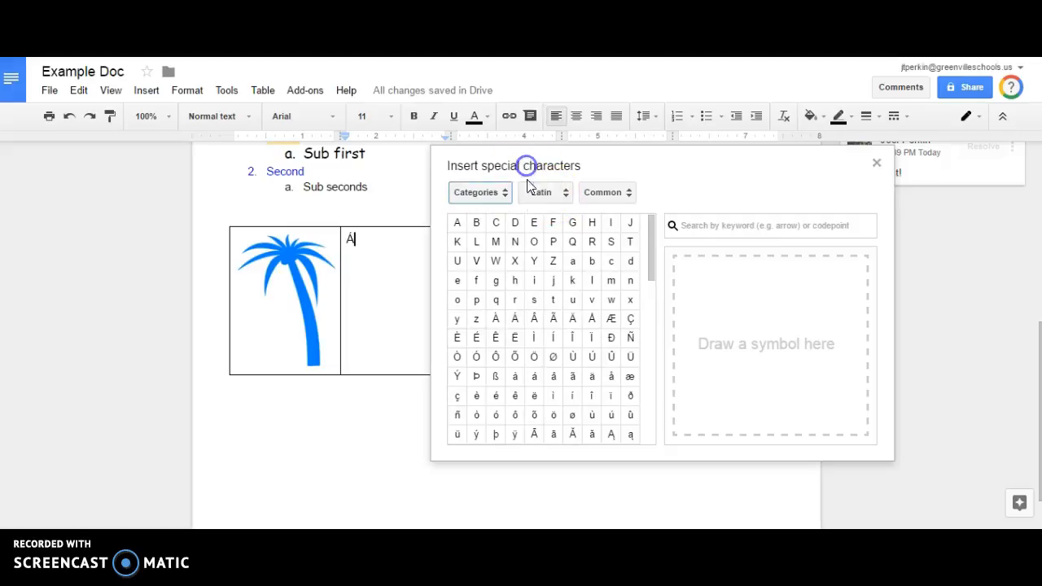
{"action": "left_click_drag", "start_coordinate": [654, 255], "coordinate": [651, 326]}
{"action": "mouse_move", "coordinate": [498, 336]}
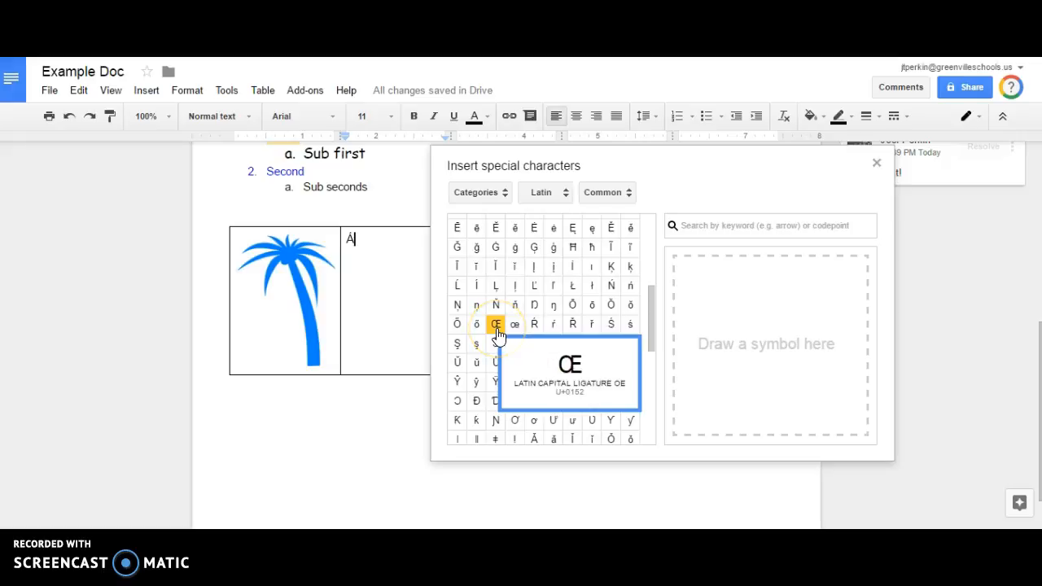
Browse the Other European Scripts category and view the Greek letters.
{"action": "left_click", "coordinate": [464, 193]}
{"action": "left_click", "coordinate": [542, 192]}
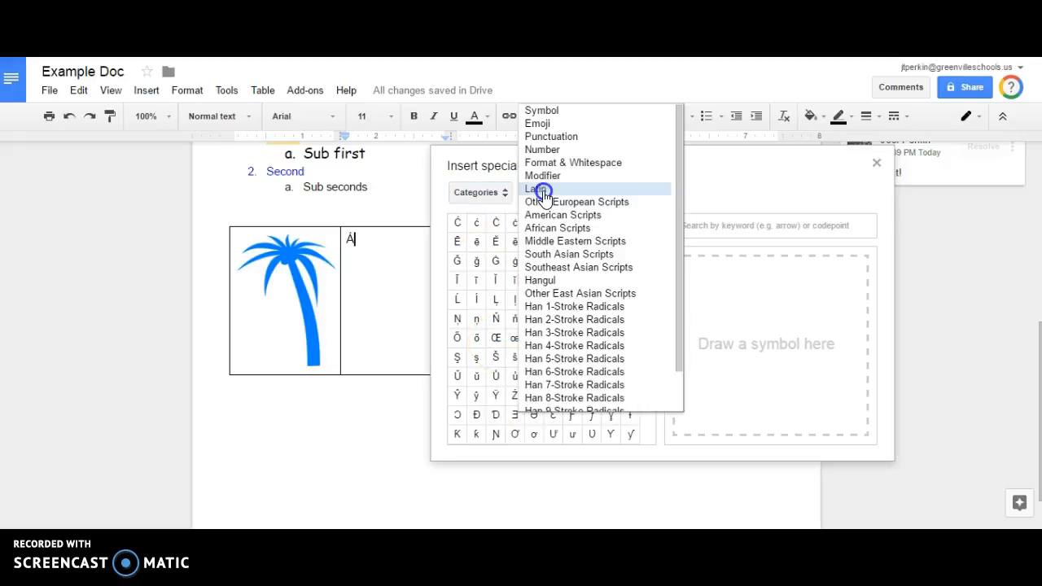
{"action": "left_click", "coordinate": [616, 202]}
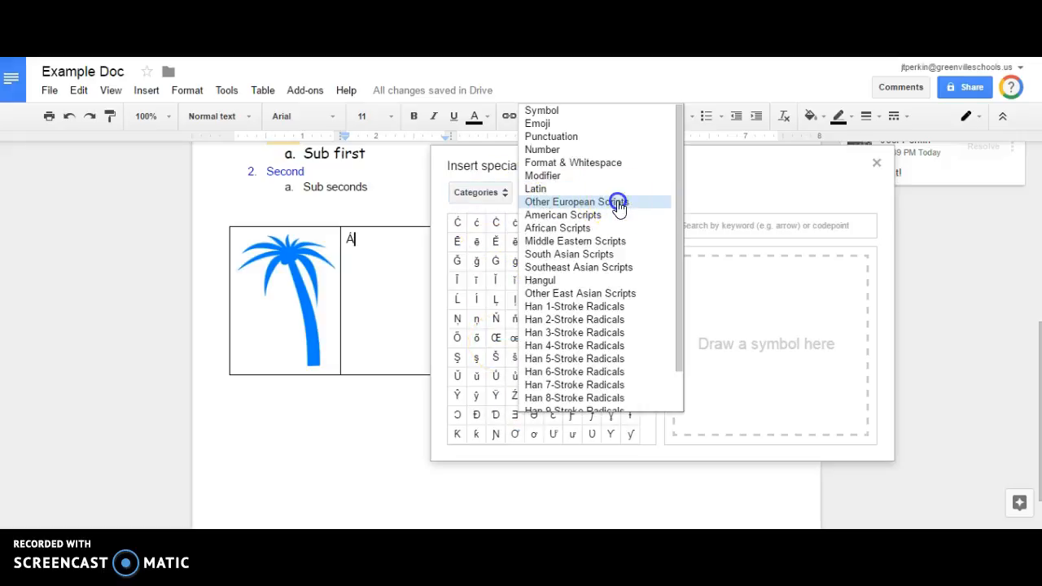
{"action": "left_click", "coordinate": [688, 193]}
{"action": "left_click", "coordinate": [696, 229]}
Add two 丏 characters from Han 1-Stroke Radicals and close the picker.
{"action": "left_click", "coordinate": [597, 195]}
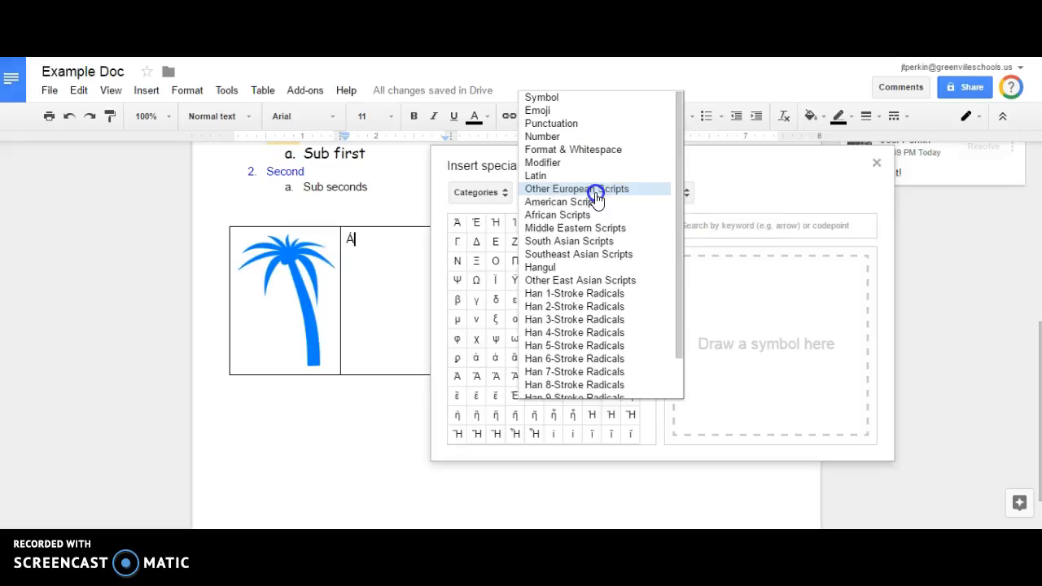
{"action": "left_click", "coordinate": [625, 254]}
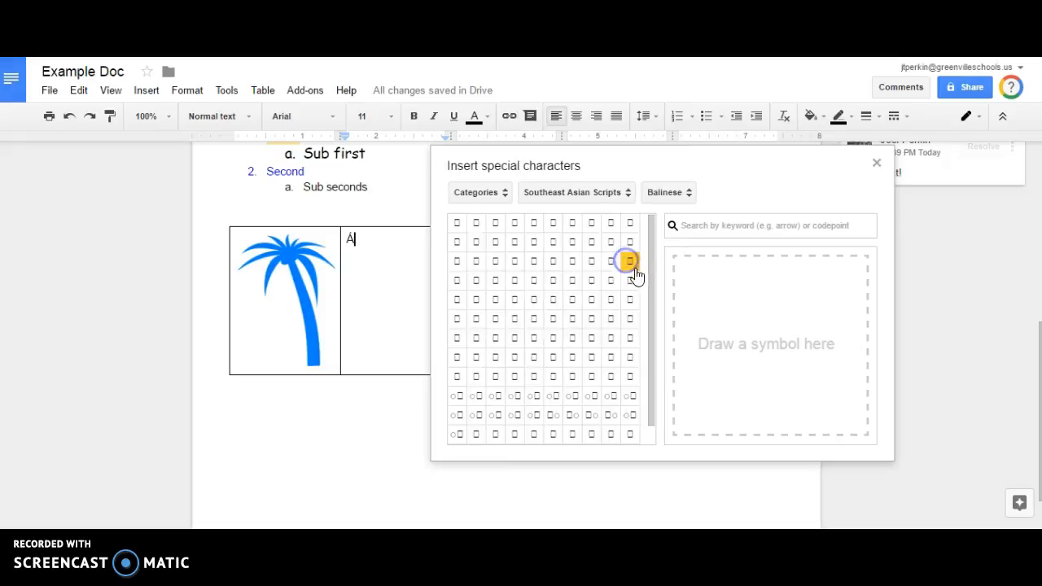
{"action": "left_click", "coordinate": [602, 194]}
{"action": "left_click", "coordinate": [597, 228]}
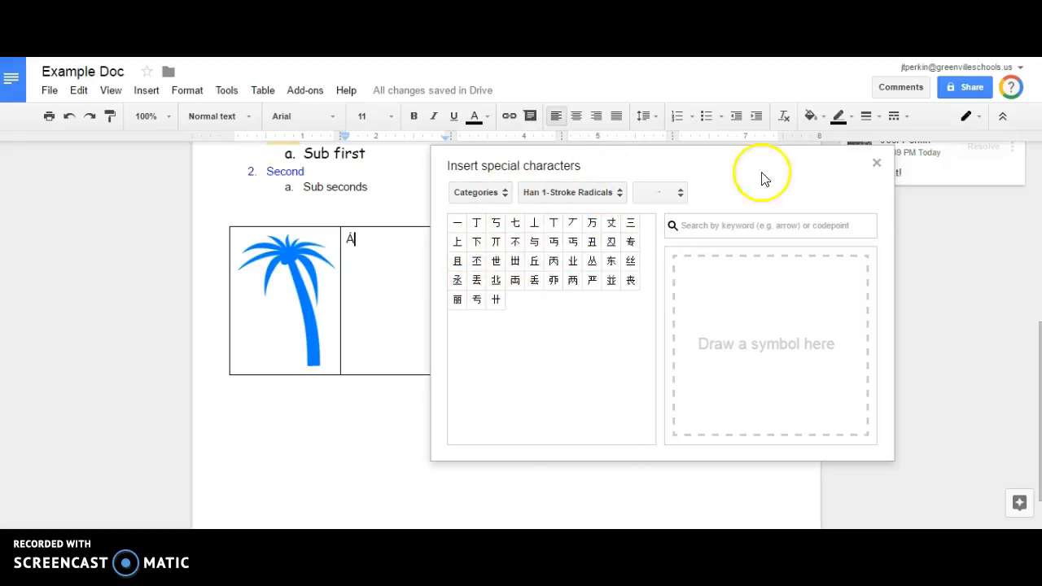
{"action": "left_click", "coordinate": [570, 252]}
{"action": "left_click", "coordinate": [570, 251]}
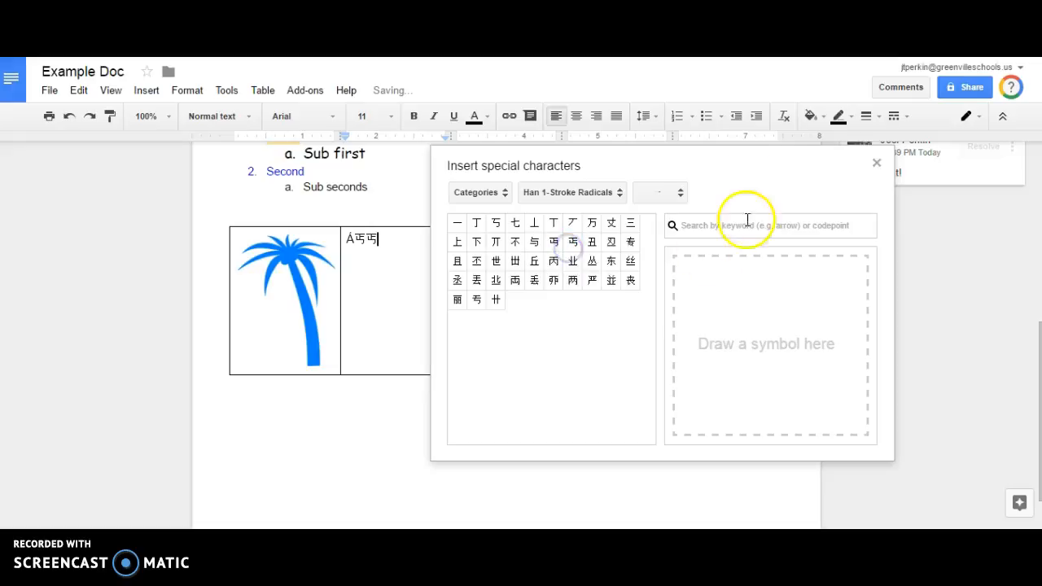
{"action": "left_click", "coordinate": [872, 166]}
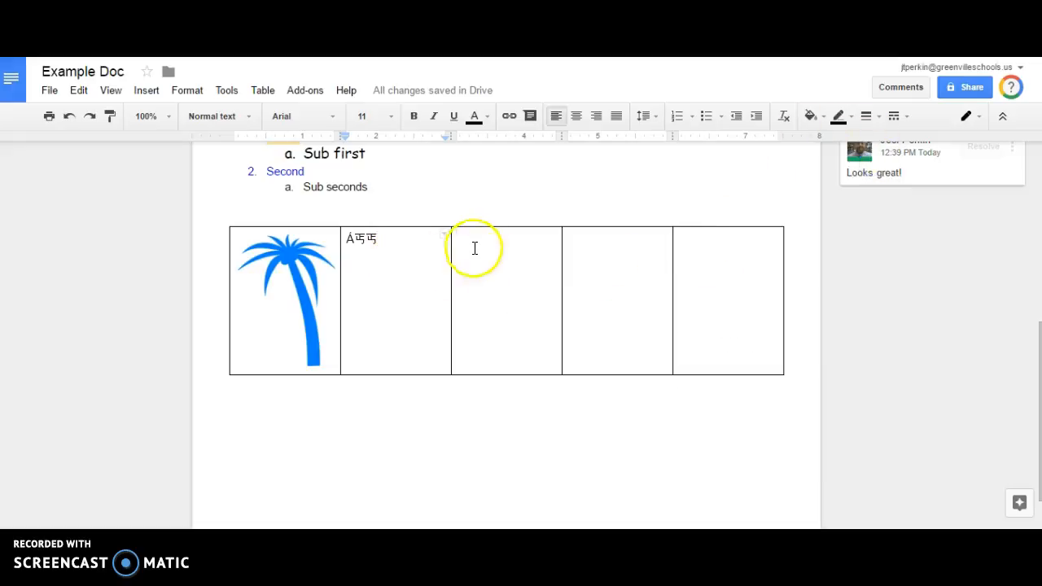
Insert an equation box into the third table cell from the Insert menu.
{"action": "left_click", "coordinate": [140, 92]}
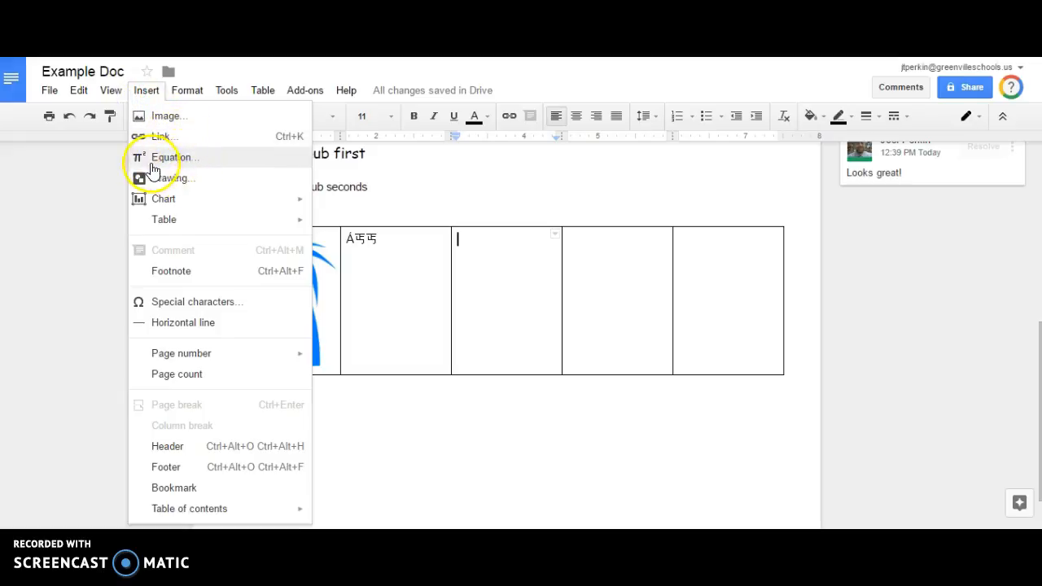
{"action": "left_click", "coordinate": [187, 161]}
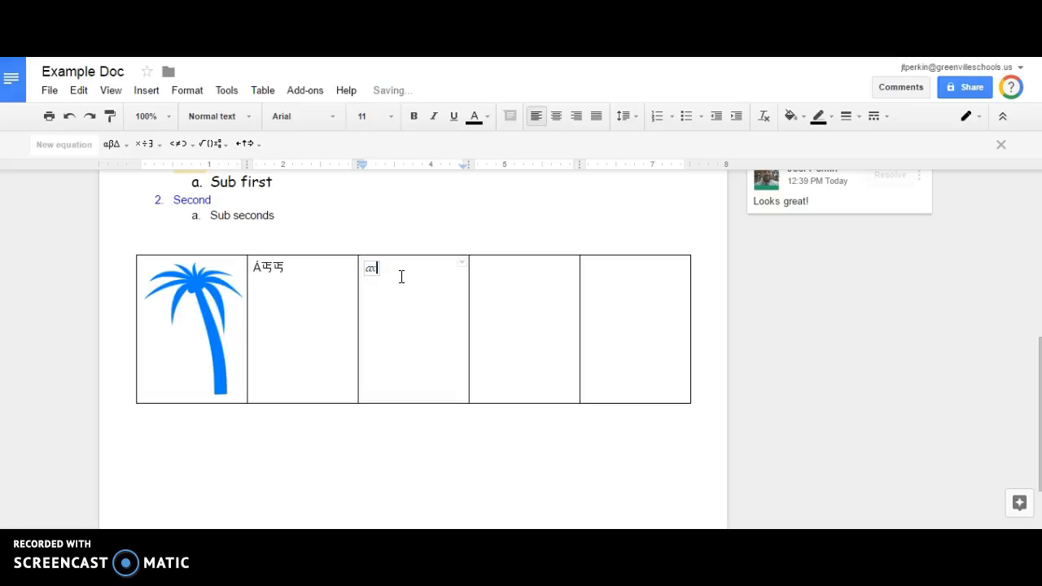
Build the equation ax²+bx+c=0 using the superscript from the math operations menu.
{"action": "left_click", "coordinate": [215, 145]}
{"action": "left_click", "coordinate": [338, 190]}
{"action": "left_click", "coordinate": [511, 293]}
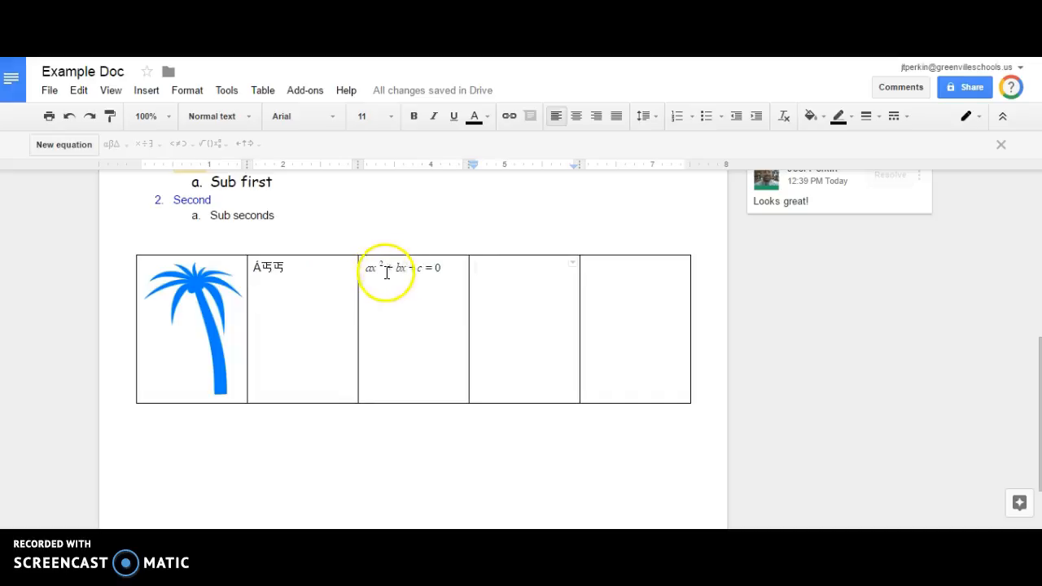
Reselect the equation and browse its arrow, operation, relation, operator and Greek symbol menus.
{"action": "left_click", "coordinate": [403, 269]}
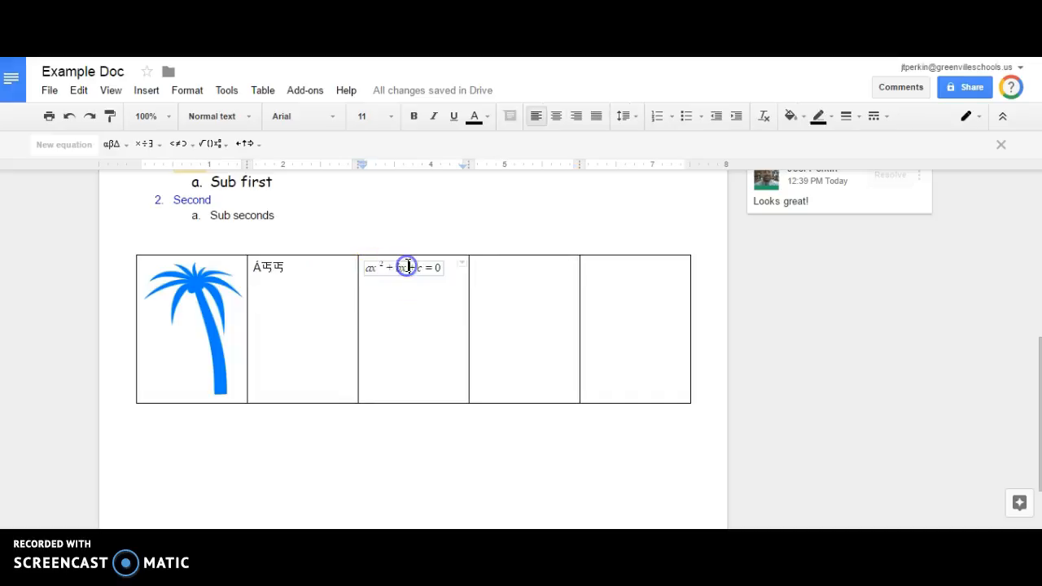
{"action": "left_click", "coordinate": [244, 144]}
{"action": "left_click", "coordinate": [214, 144]}
{"action": "left_click", "coordinate": [214, 144]}
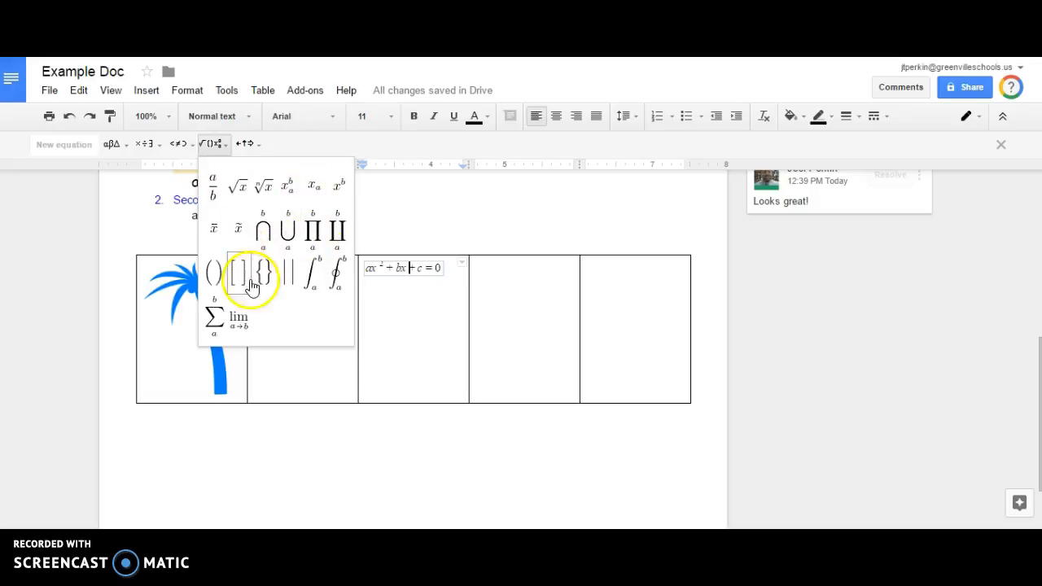
{"action": "left_click", "coordinate": [176, 144]}
{"action": "left_click", "coordinate": [147, 145]}
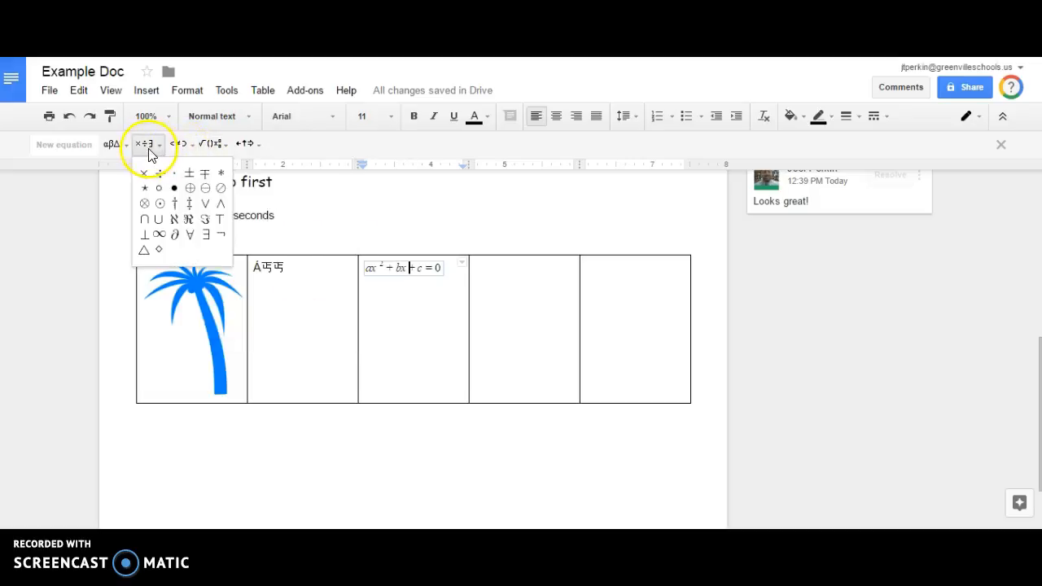
{"action": "left_click", "coordinate": [116, 148]}
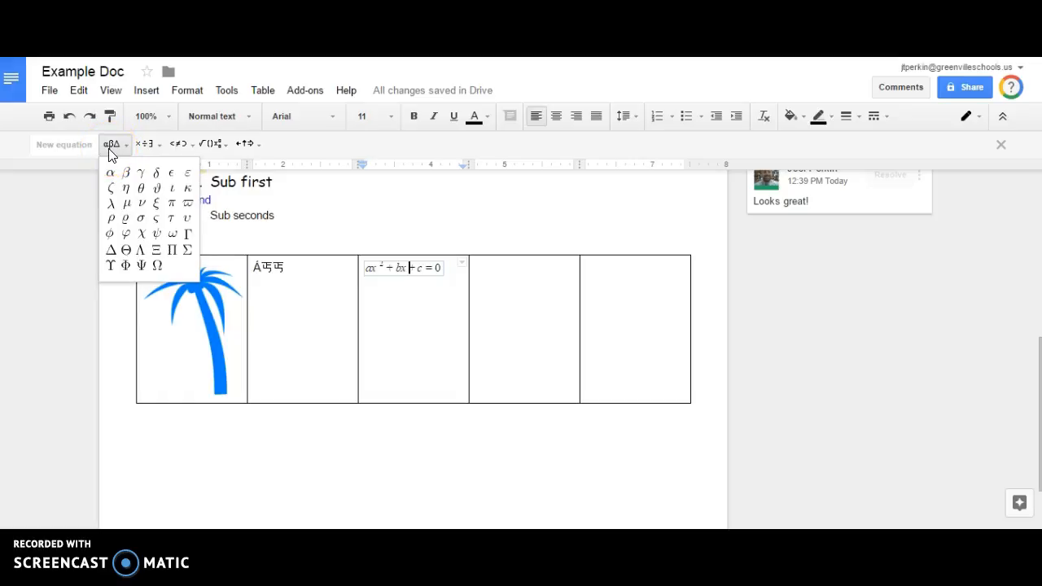
{"action": "left_click", "coordinate": [485, 273]}
{"action": "left_click", "coordinate": [553, 270]}
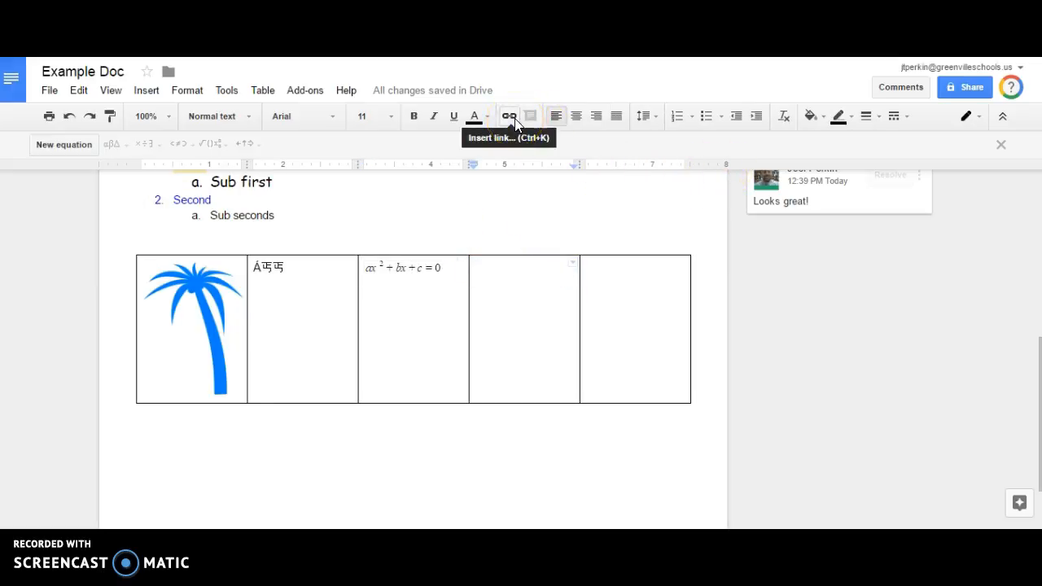
Add 'Blue Ridge High' in the fourth cell, linked to the greenville.k12.sc.us school page.
{"action": "left_click", "coordinate": [147, 90]}
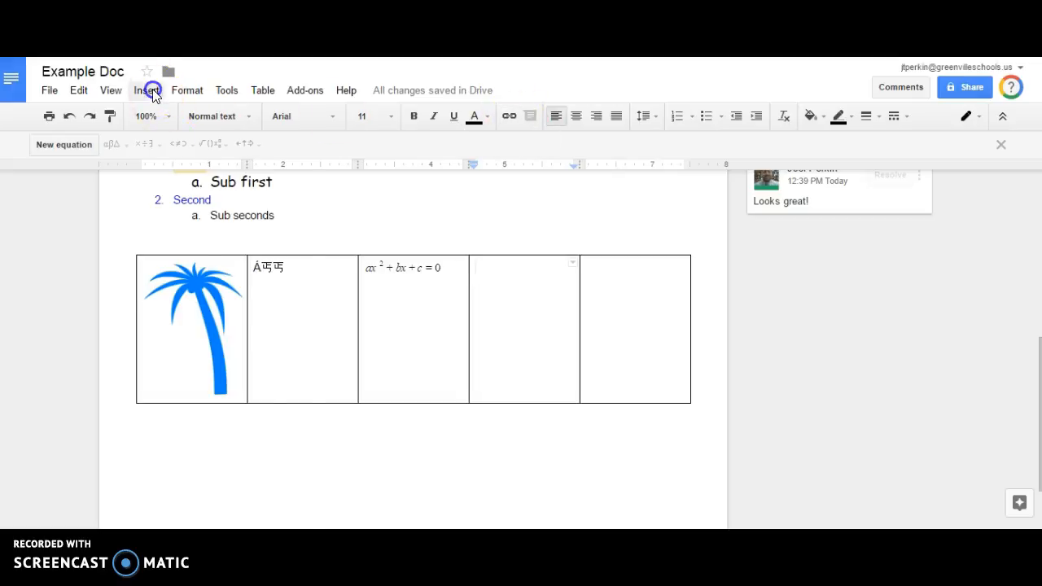
{"action": "left_click", "coordinate": [146, 139]}
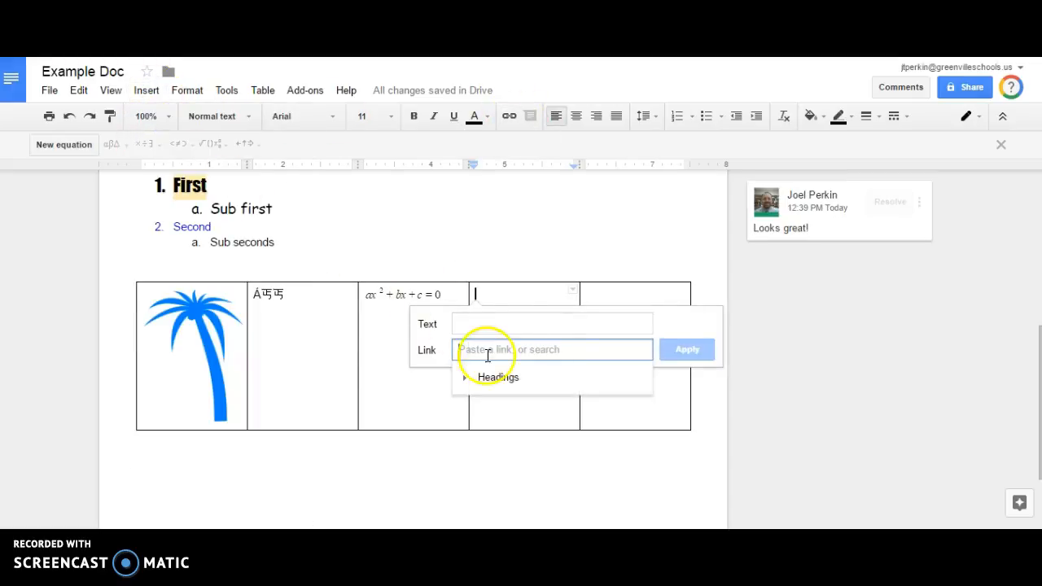
{"action": "left_click", "coordinate": [541, 324]}
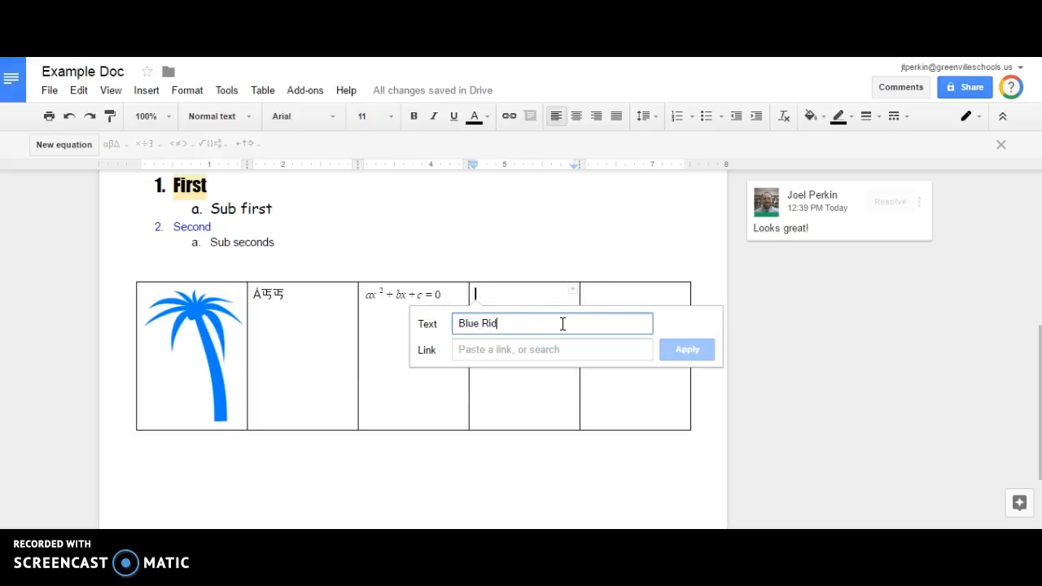
{"action": "key", "text": "Tab"}
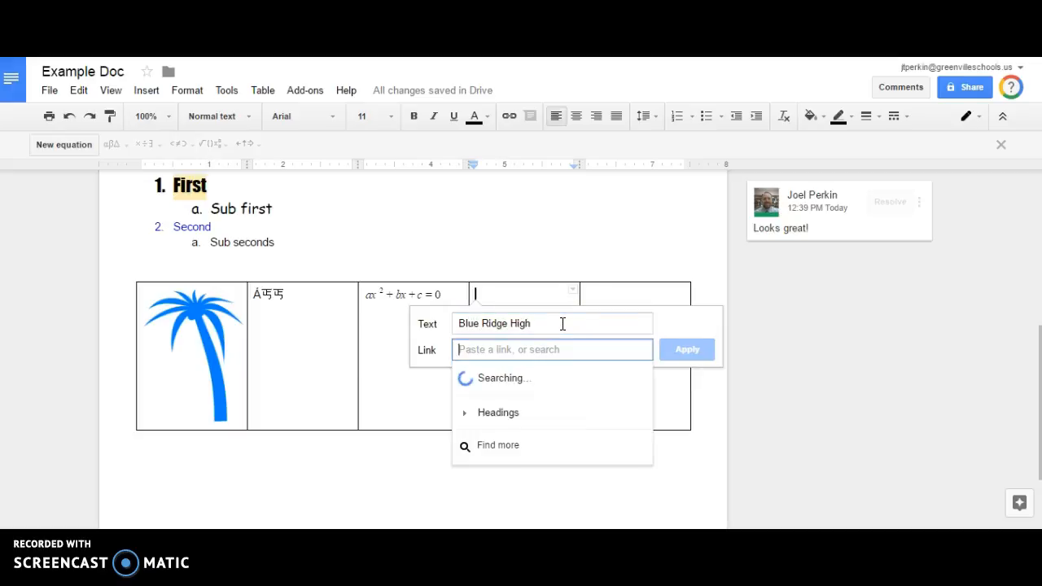
{"action": "type", "text": "http:"}
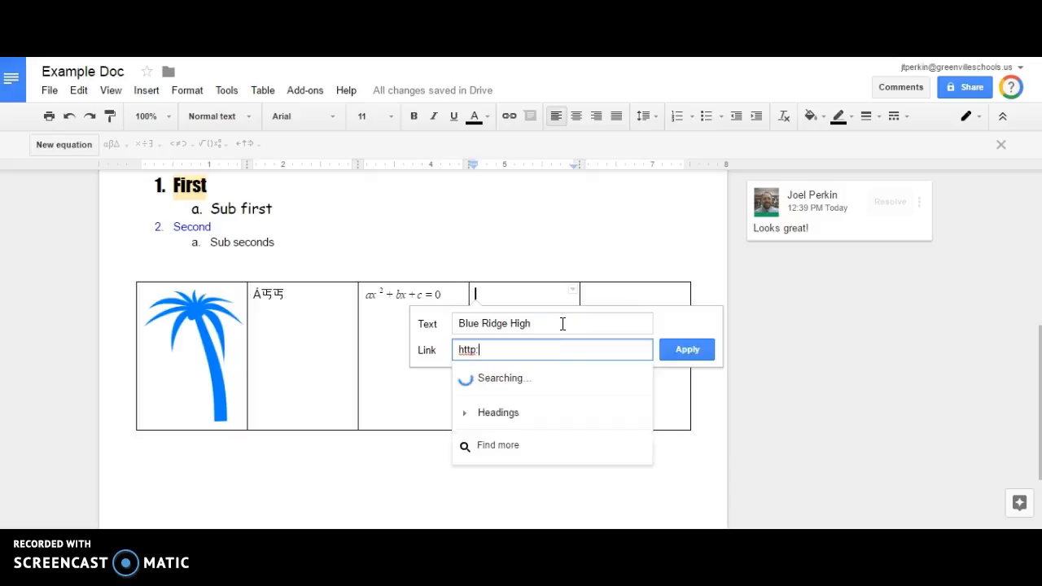
{"action": "type", "text": "//www.greenville.k12.sc.us/bridge"}
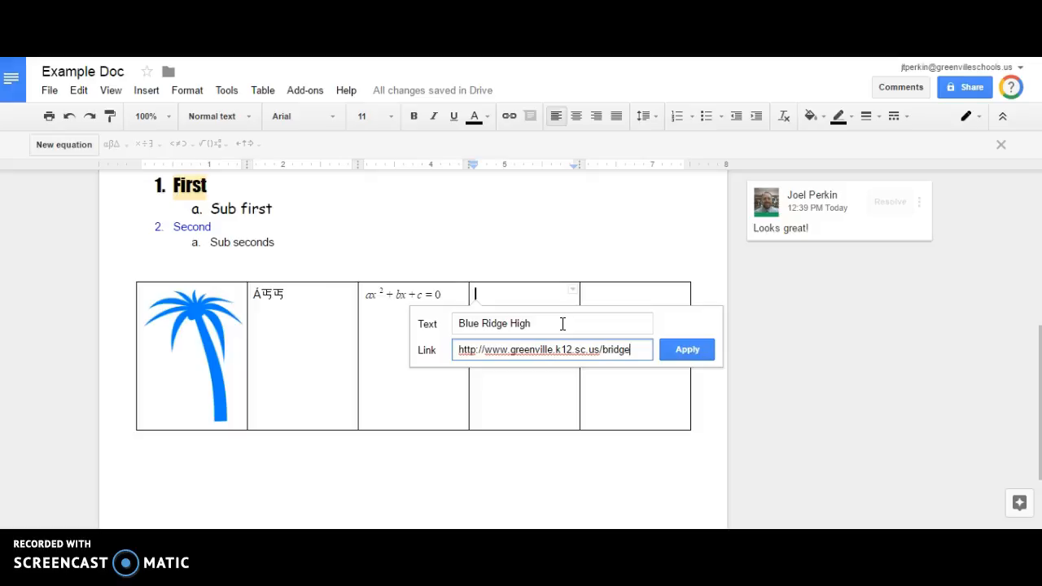
{"action": "key", "text": "Return"}
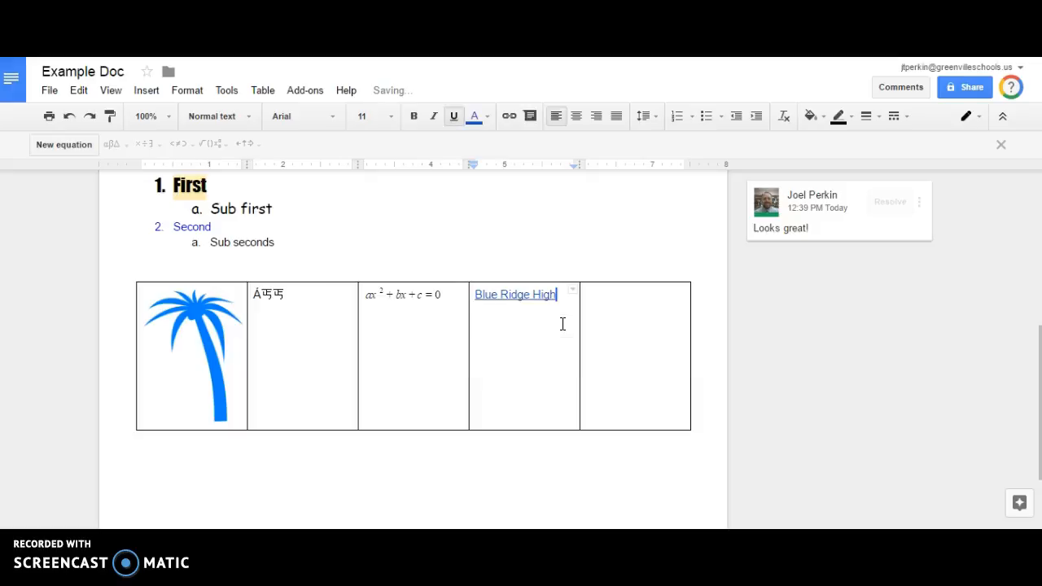
{"action": "left_click", "coordinate": [512, 295]}
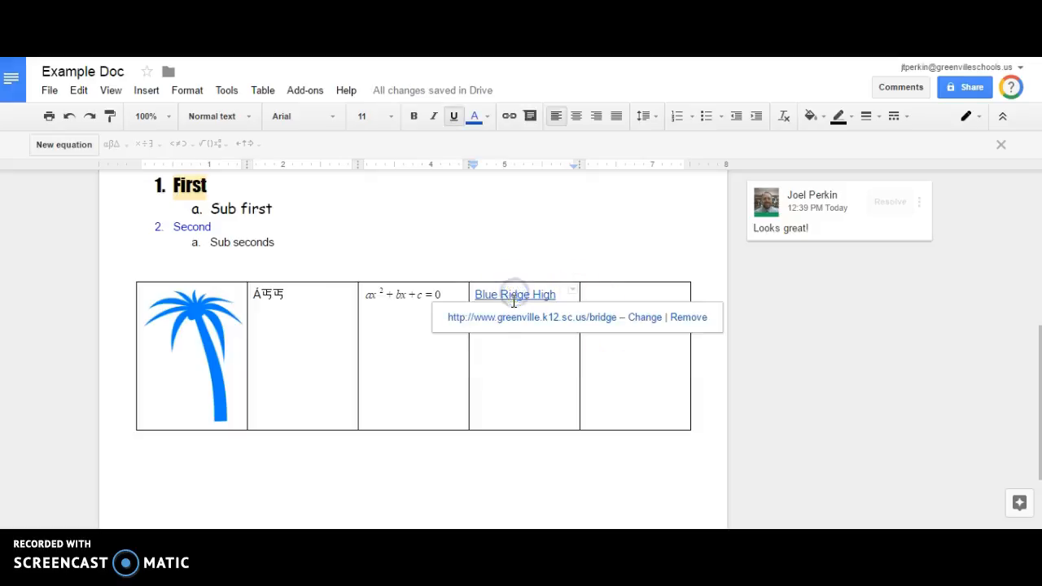
{"action": "left_click", "coordinate": [633, 296]}
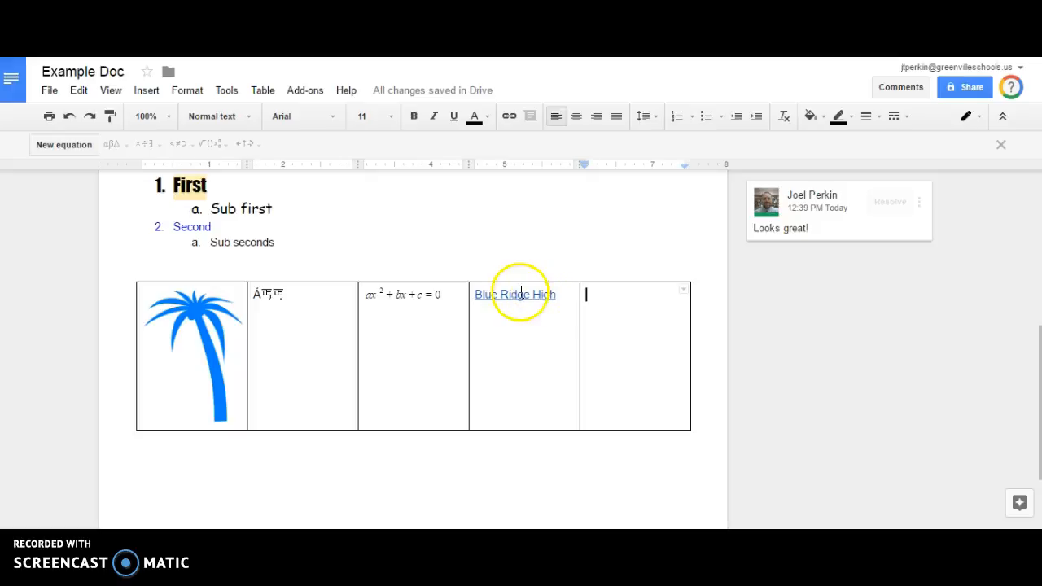
Set the First-to-Sub seconds numbered list to single, then double line spacing.
{"action": "scroll", "coordinate": [505, 302], "scroll_direction": "up", "scroll_amount": 2}
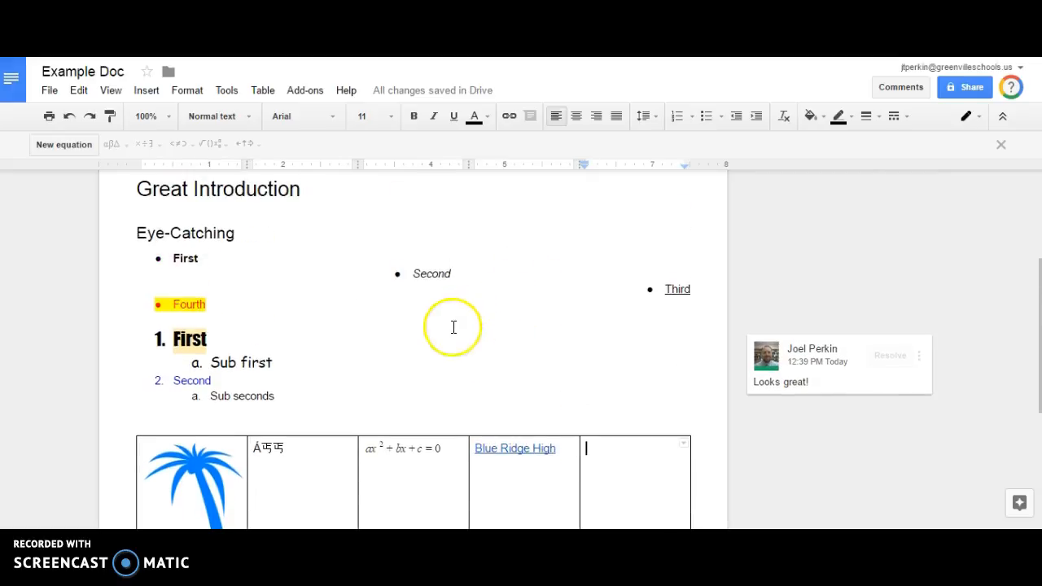
{"action": "left_click_drag", "start_coordinate": [144, 337], "coordinate": [309, 395]}
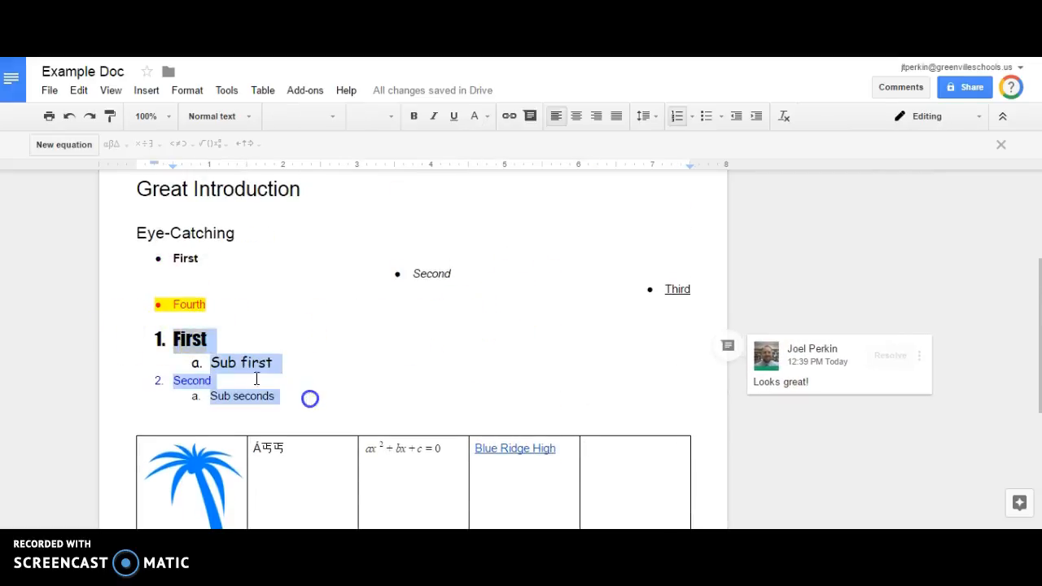
{"action": "left_click", "coordinate": [157, 92]}
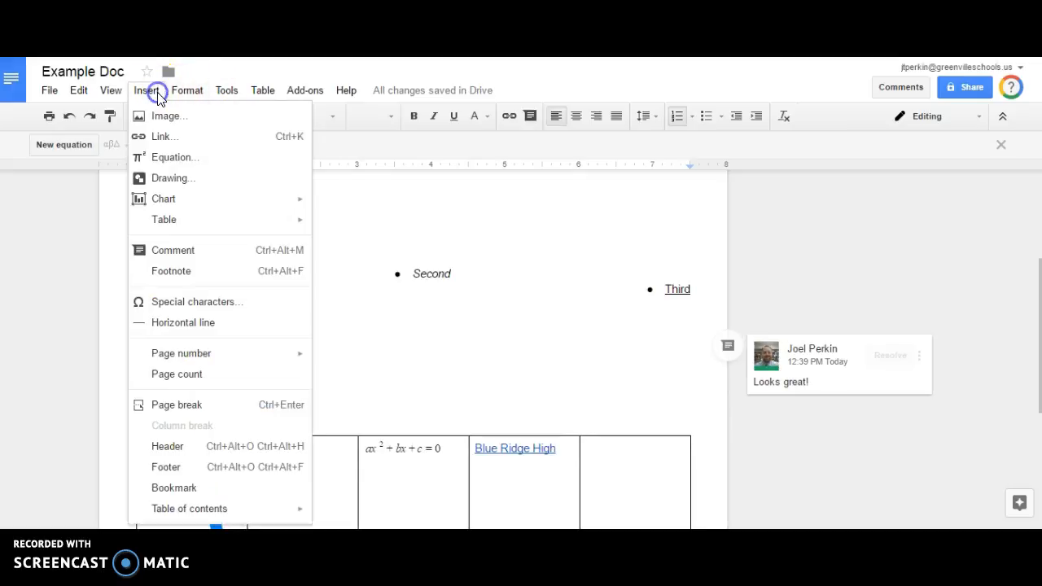
{"action": "left_click", "coordinate": [157, 95]}
{"action": "left_click", "coordinate": [194, 92]}
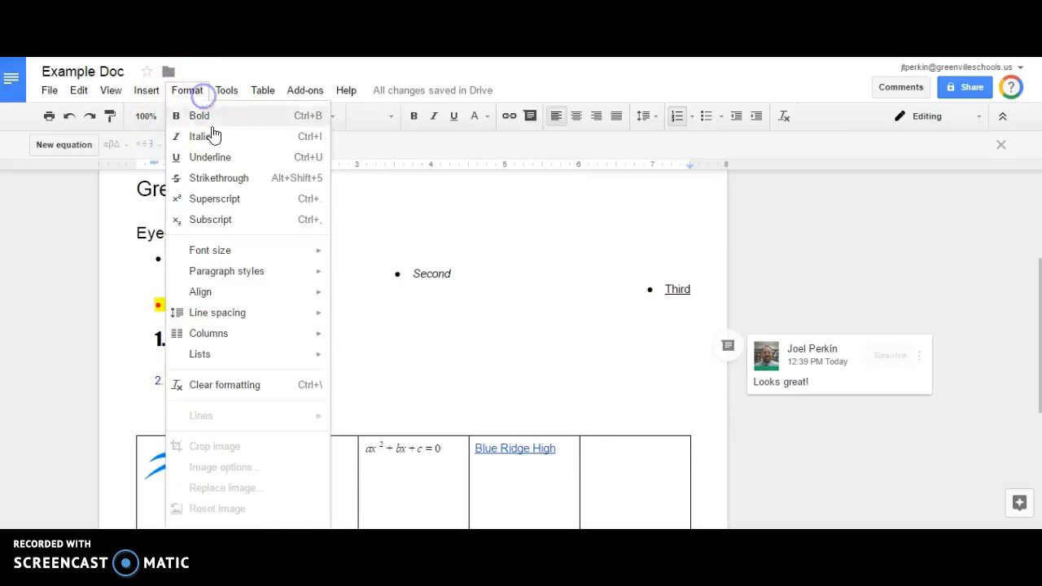
{"action": "mouse_move", "coordinate": [247, 317]}
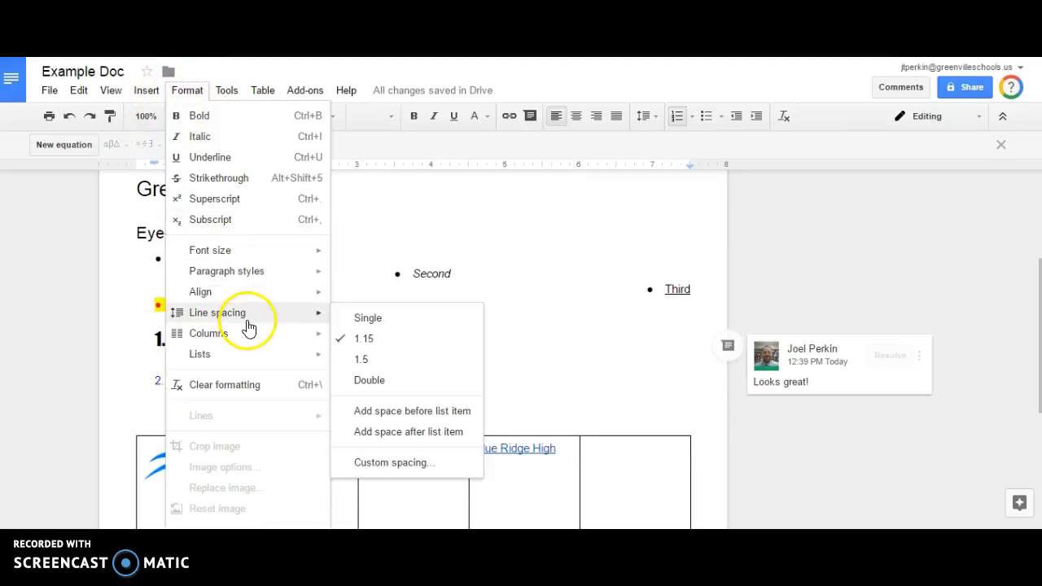
{"action": "left_click", "coordinate": [379, 319]}
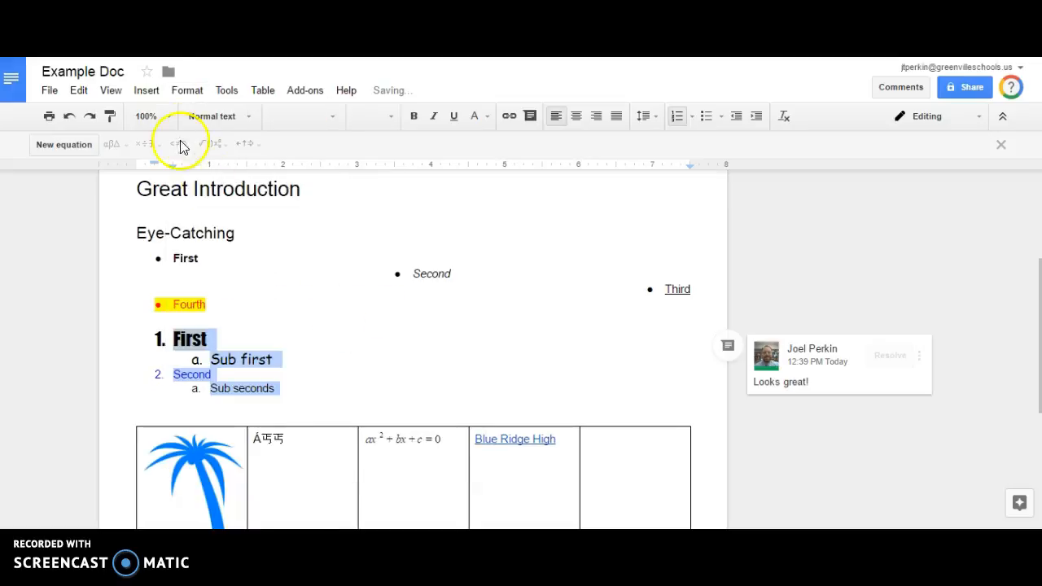
{"action": "left_click", "coordinate": [184, 90]}
{"action": "mouse_move", "coordinate": [259, 314]}
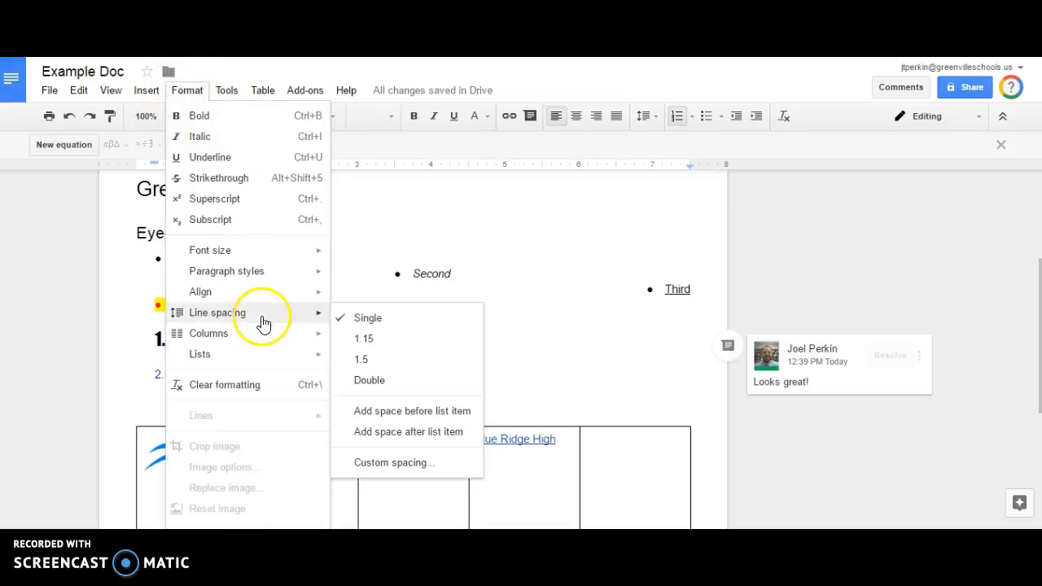
{"action": "left_click", "coordinate": [401, 384]}
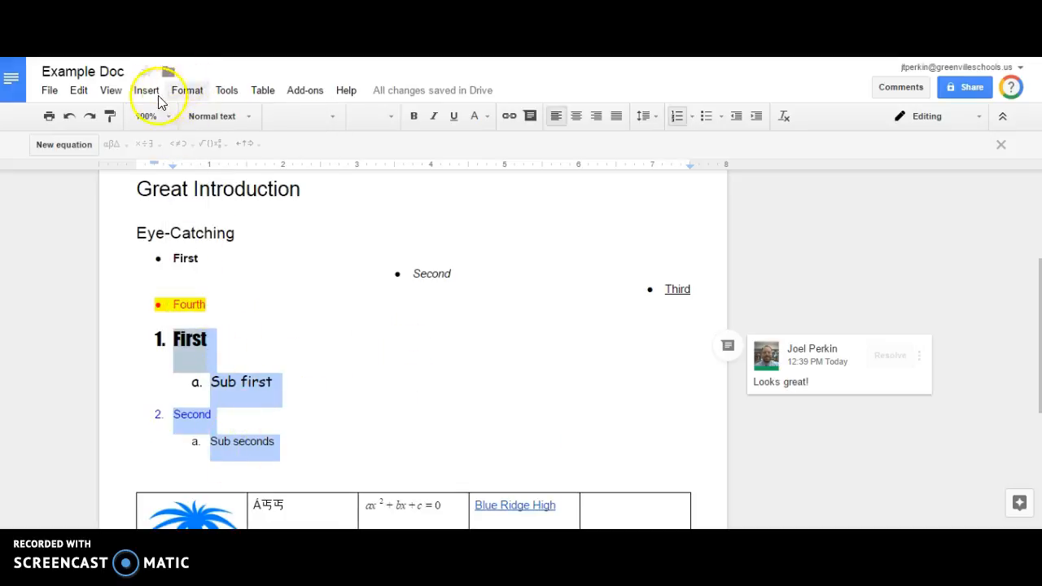
Browse the other Format menu submenus without changing anything.
{"action": "left_click", "coordinate": [184, 90]}
{"action": "mouse_move", "coordinate": [230, 316]}
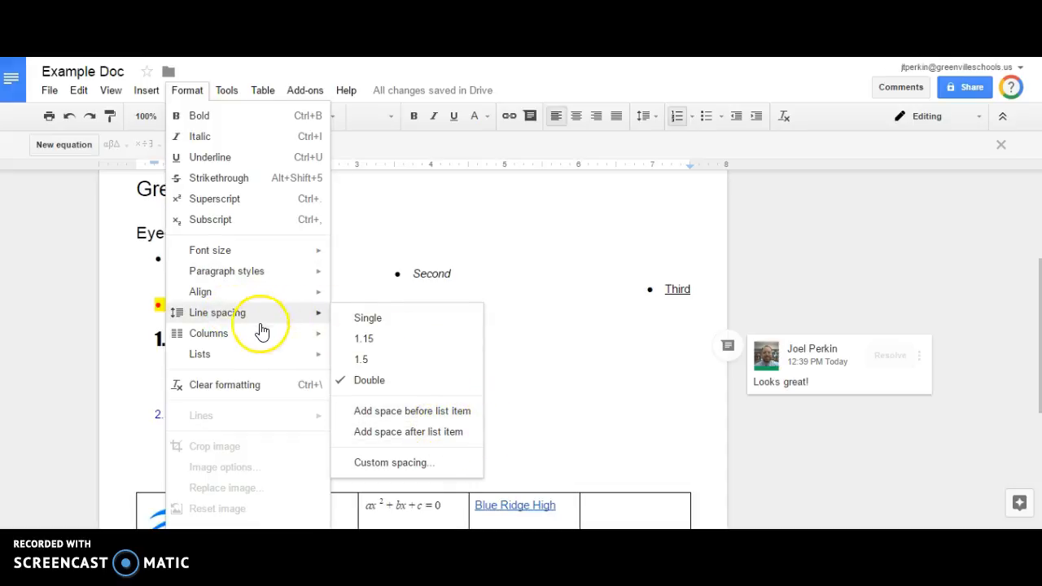
{"action": "mouse_move", "coordinate": [254, 339]}
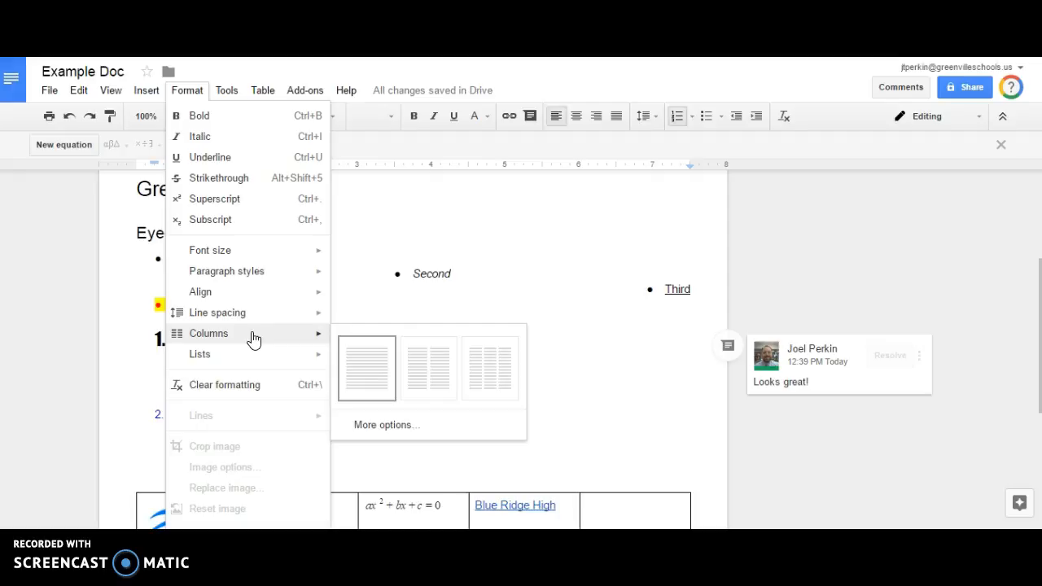
{"action": "mouse_move", "coordinate": [247, 366]}
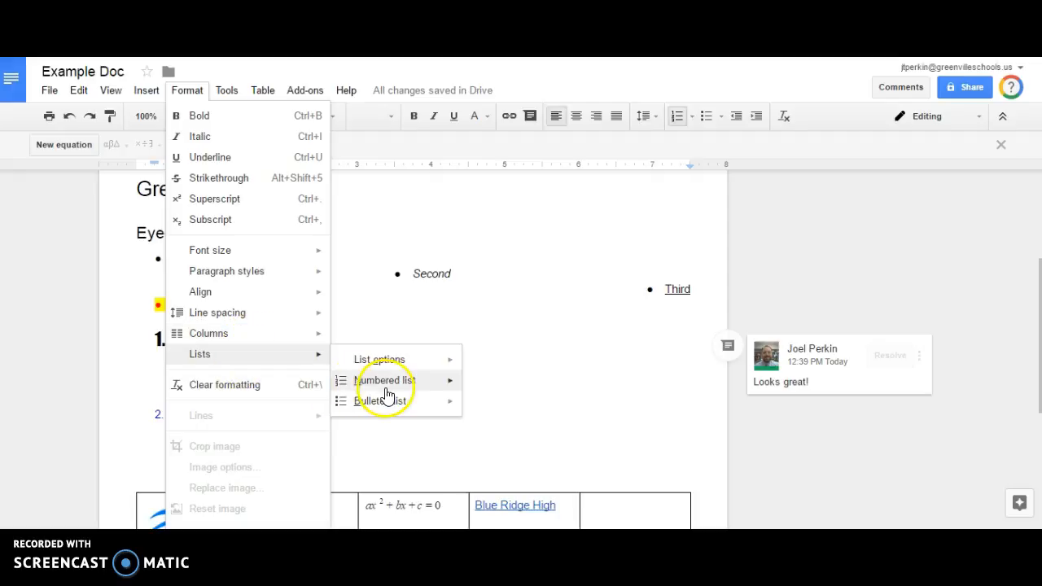
{"action": "mouse_move", "coordinate": [390, 414]}
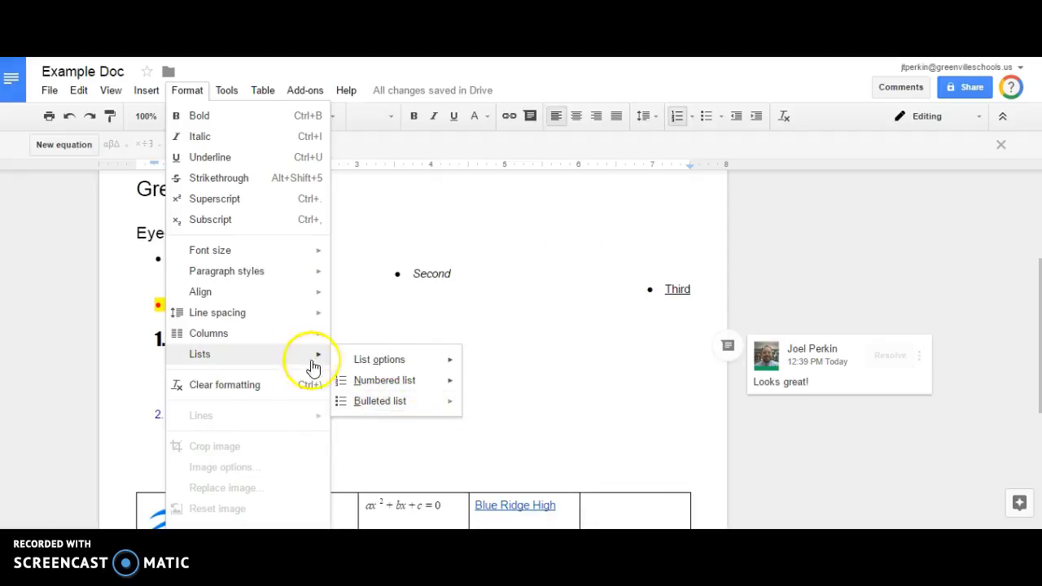
{"action": "mouse_move", "coordinate": [232, 274]}
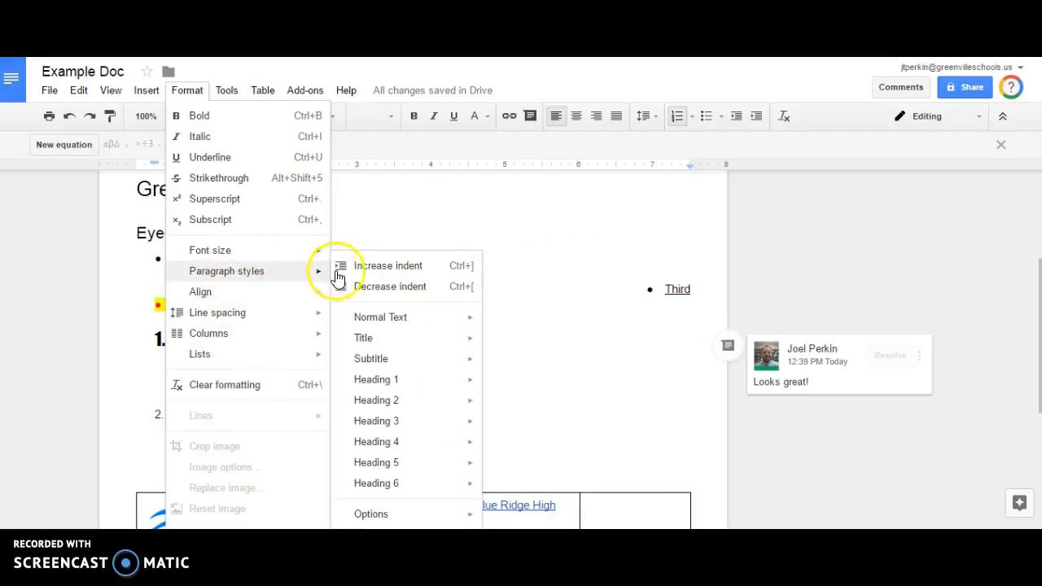
{"action": "mouse_move", "coordinate": [398, 346]}
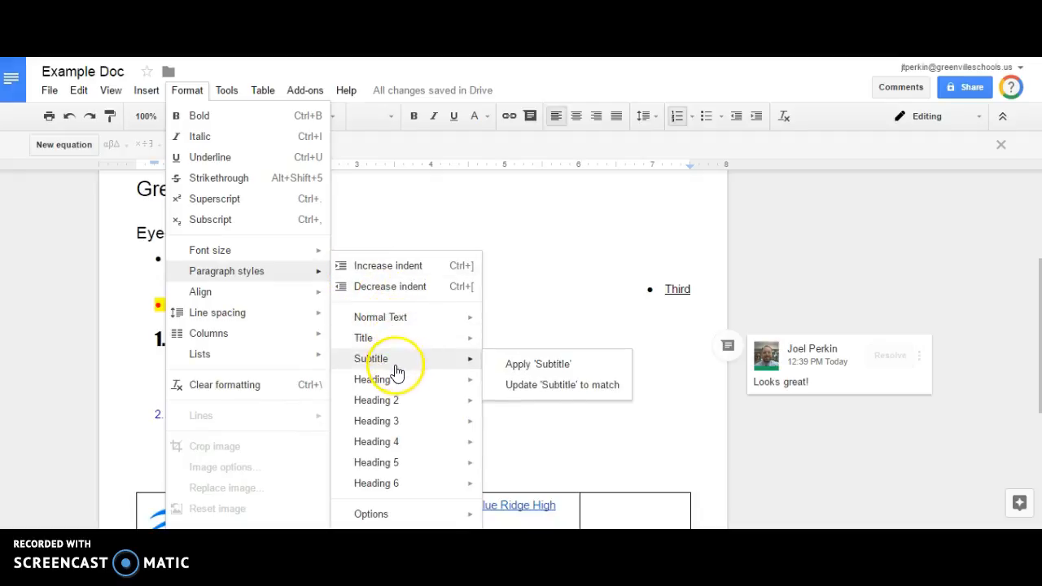
{"action": "mouse_move", "coordinate": [242, 257]}
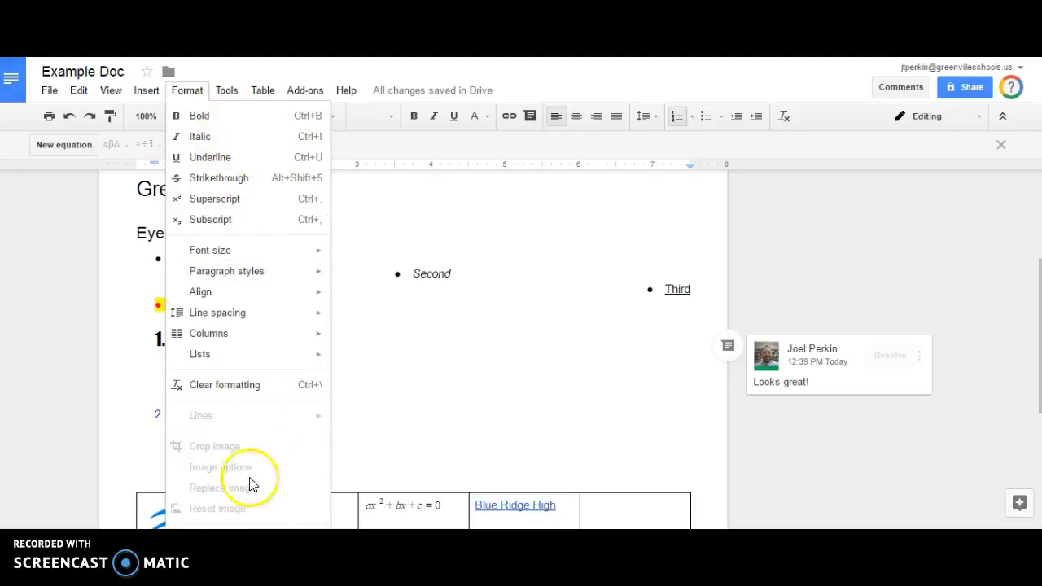
{"action": "left_click", "coordinate": [393, 388]}
{"action": "scroll", "coordinate": [344, 360], "scroll_direction": "down", "scroll_amount": 3}
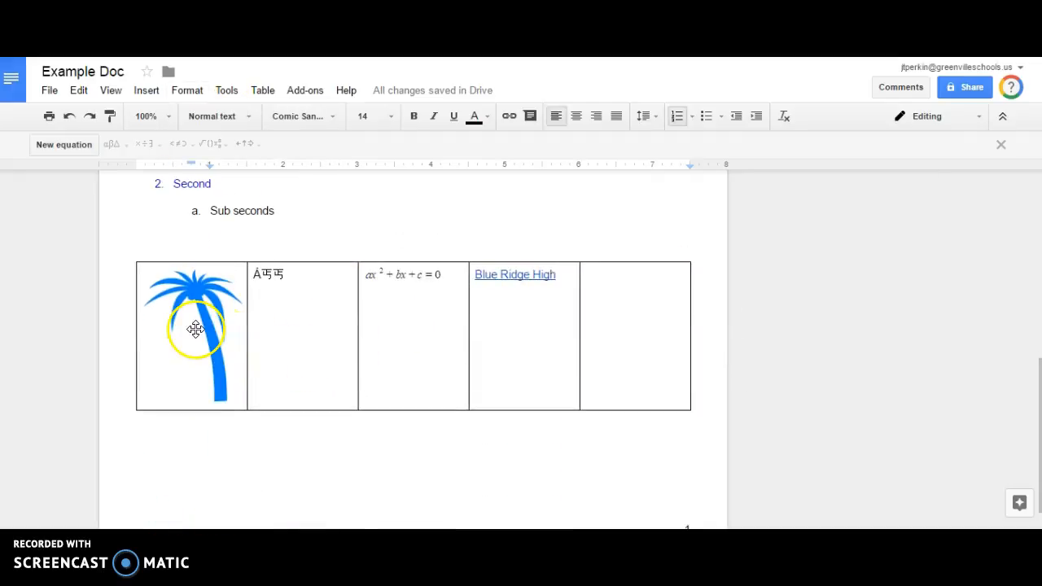
{"action": "left_click", "coordinate": [195, 333]}
{"action": "left_click", "coordinate": [186, 90]}
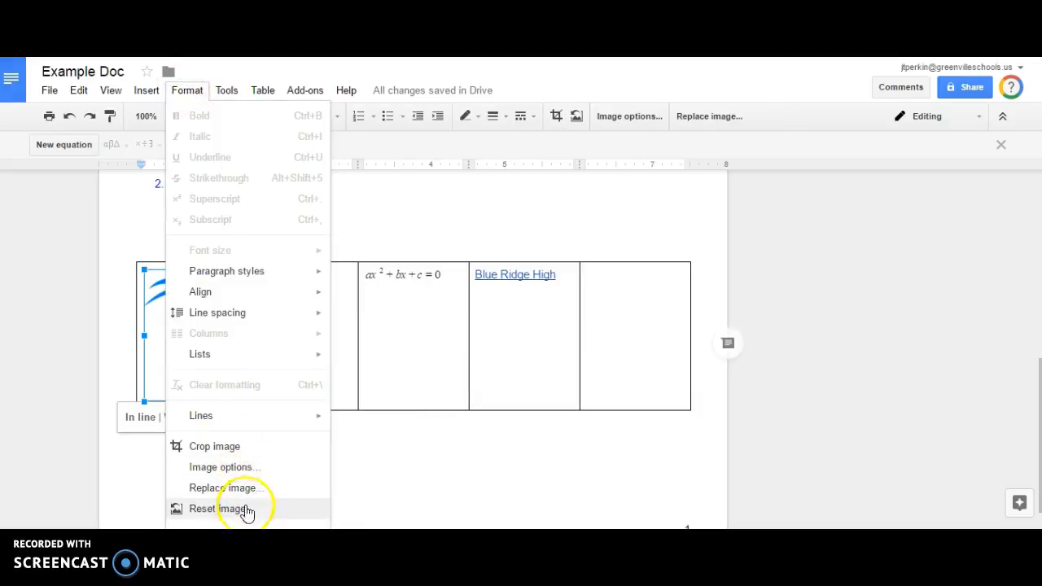
{"action": "left_click", "coordinate": [346, 339]}
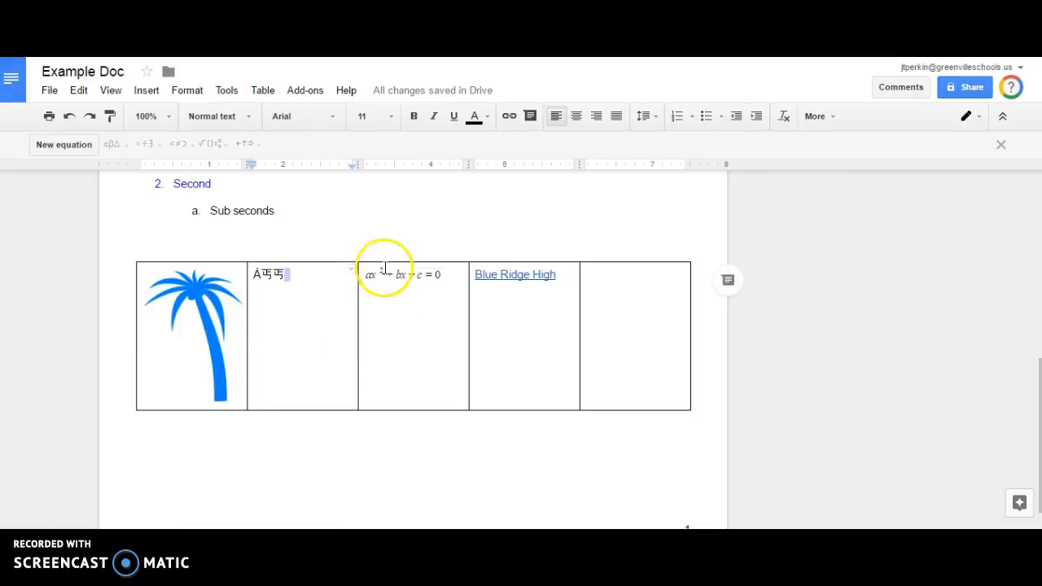
{"action": "left_click", "coordinate": [383, 270]}
{"action": "left_click", "coordinate": [261, 92]}
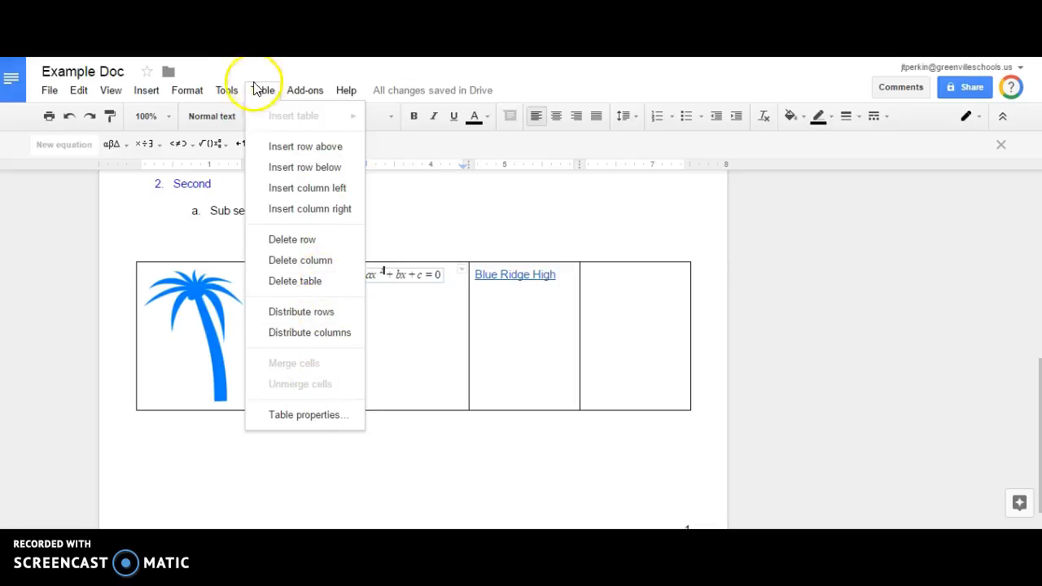
{"action": "mouse_move", "coordinate": [226, 90]}
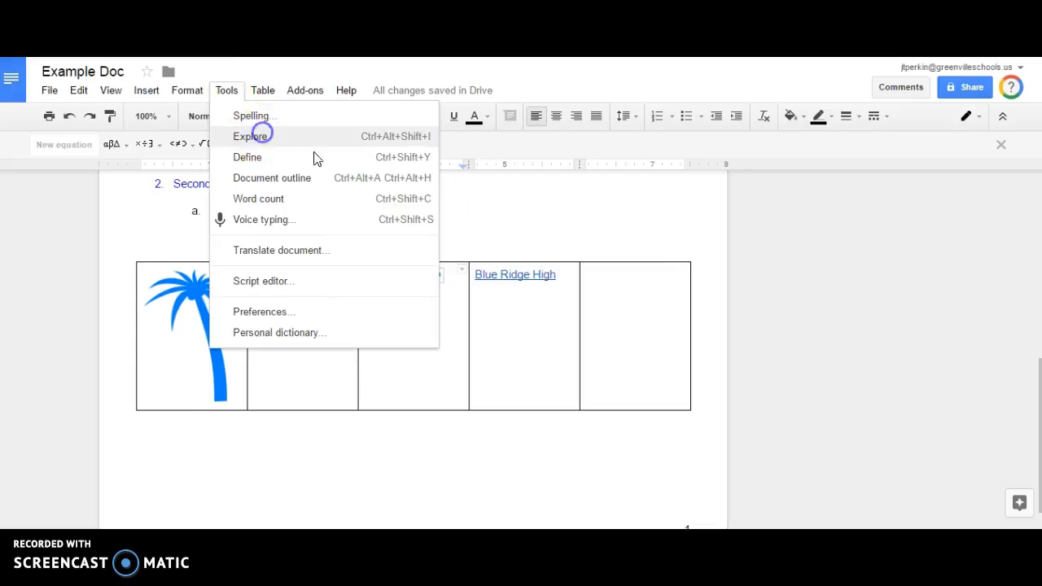
Open the Explore panel, scroll its suggestions, and place the cursor after Eye-Catching.
{"action": "left_click", "coordinate": [259, 135]}
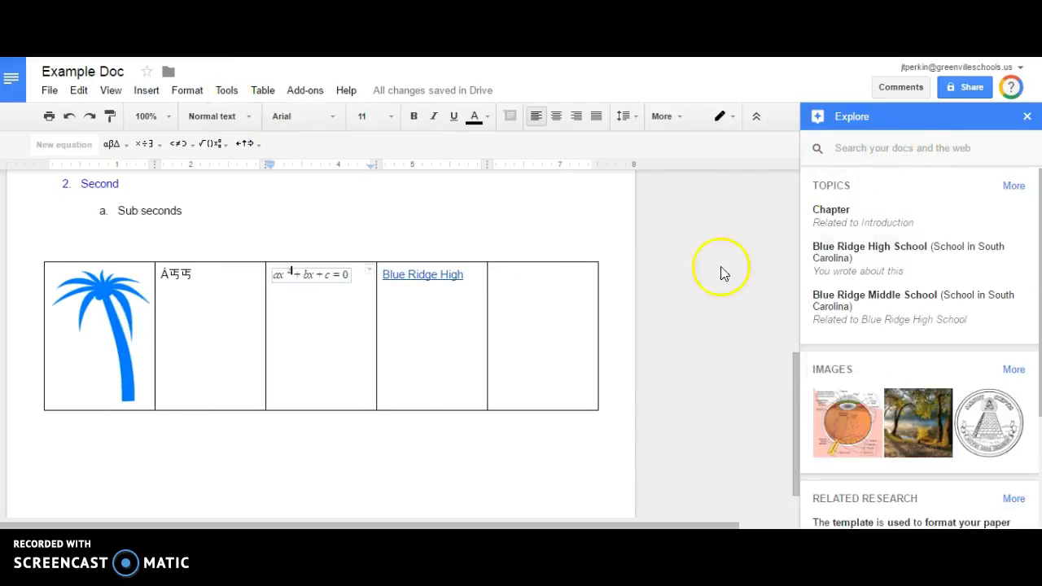
{"action": "scroll", "coordinate": [133, 262], "scroll_direction": "up", "scroll_amount": 1}
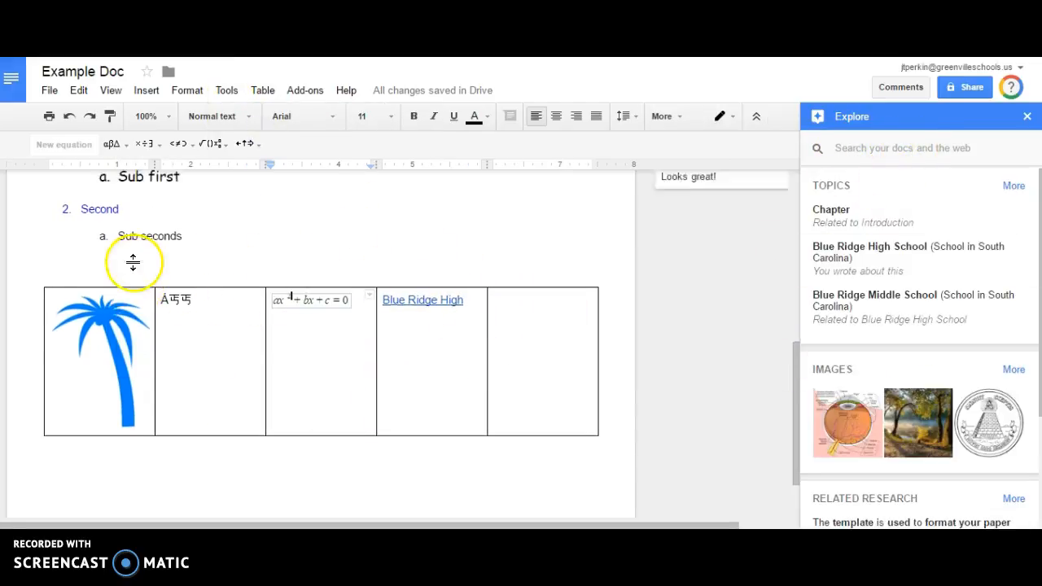
{"action": "scroll", "coordinate": [133, 263], "scroll_direction": "up", "scroll_amount": 3}
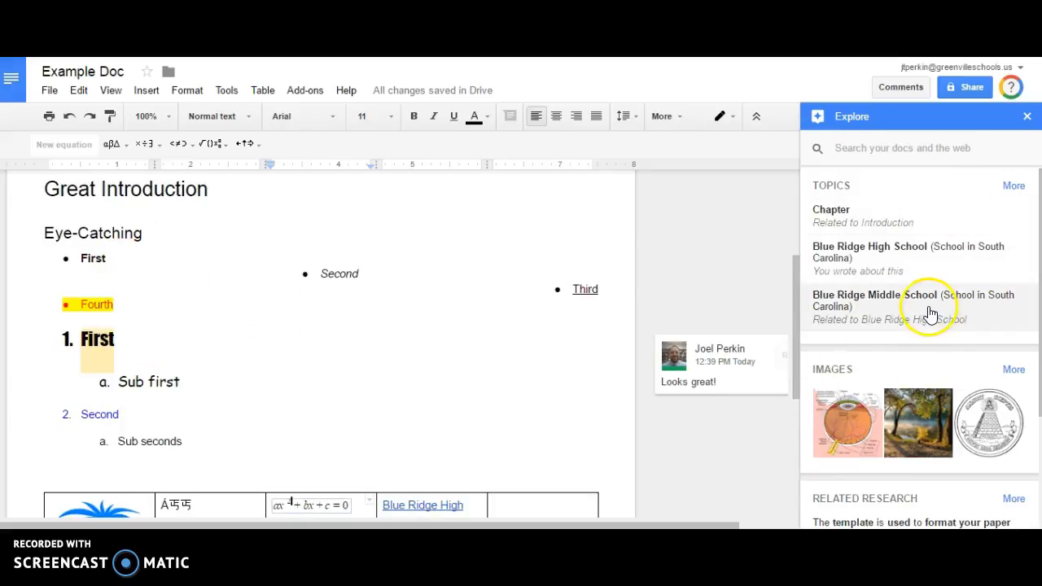
{"action": "scroll", "coordinate": [928, 310], "scroll_direction": "down", "scroll_amount": 3}
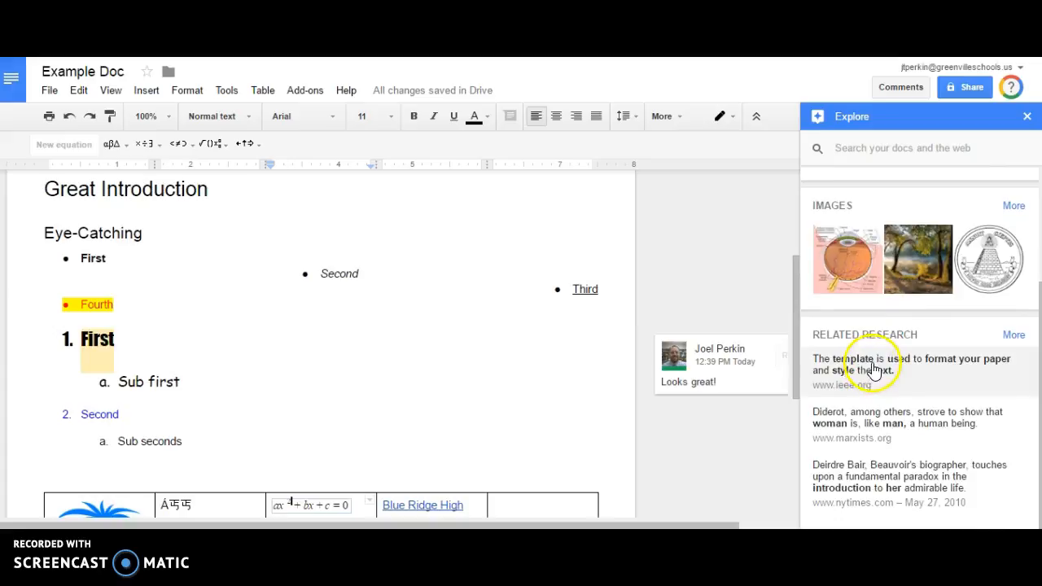
{"action": "scroll", "coordinate": [874, 369], "scroll_direction": "up", "scroll_amount": 1}
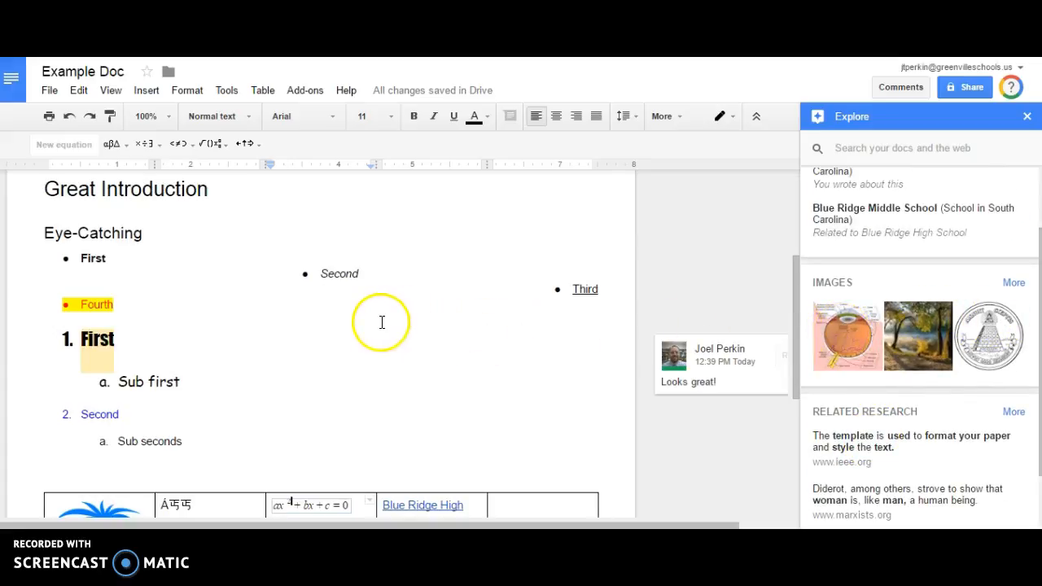
{"action": "scroll", "coordinate": [282, 347], "scroll_direction": "up", "scroll_amount": 4}
{"action": "scroll", "coordinate": [139, 404], "scroll_direction": "down", "scroll_amount": 1}
{"action": "left_click", "coordinate": [163, 360]}
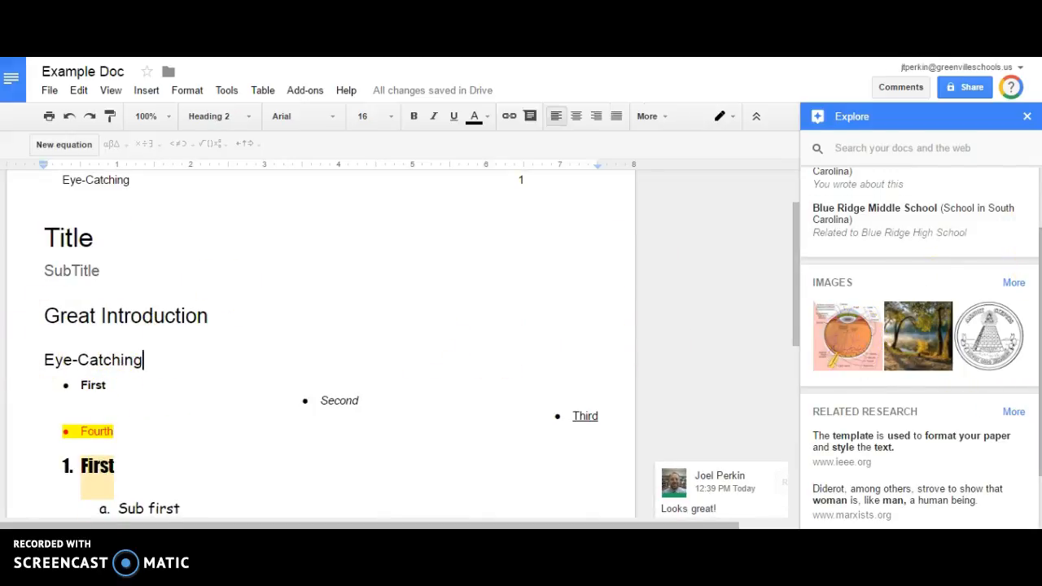
{"action": "scroll", "coordinate": [1030, 260], "scroll_direction": "up", "scroll_amount": 2}
Refresh Explore topics from the Great Introduction heading, then close the panel.
{"action": "left_click", "coordinate": [976, 152]}
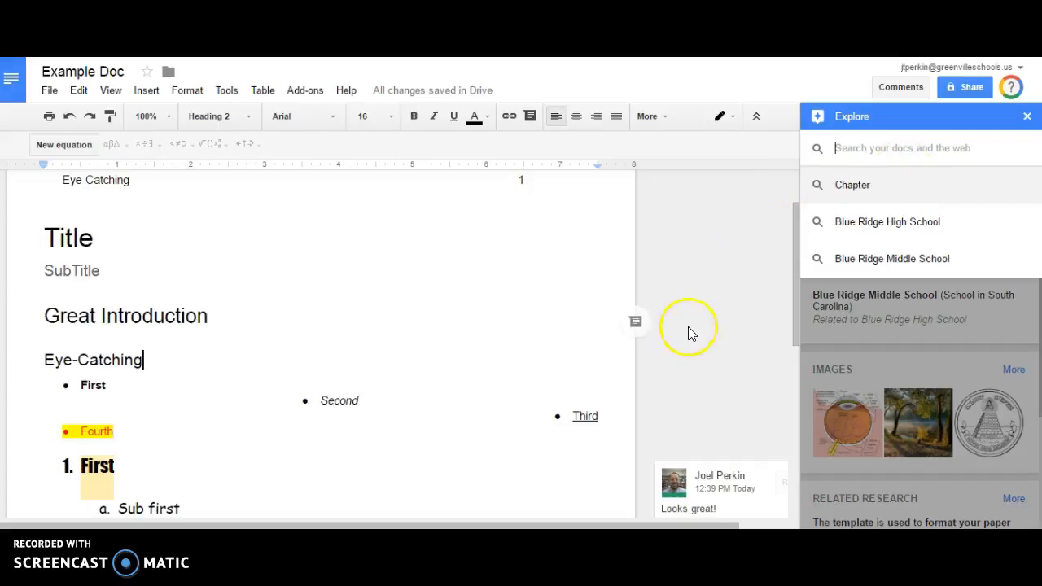
{"action": "left_click", "coordinate": [310, 318]}
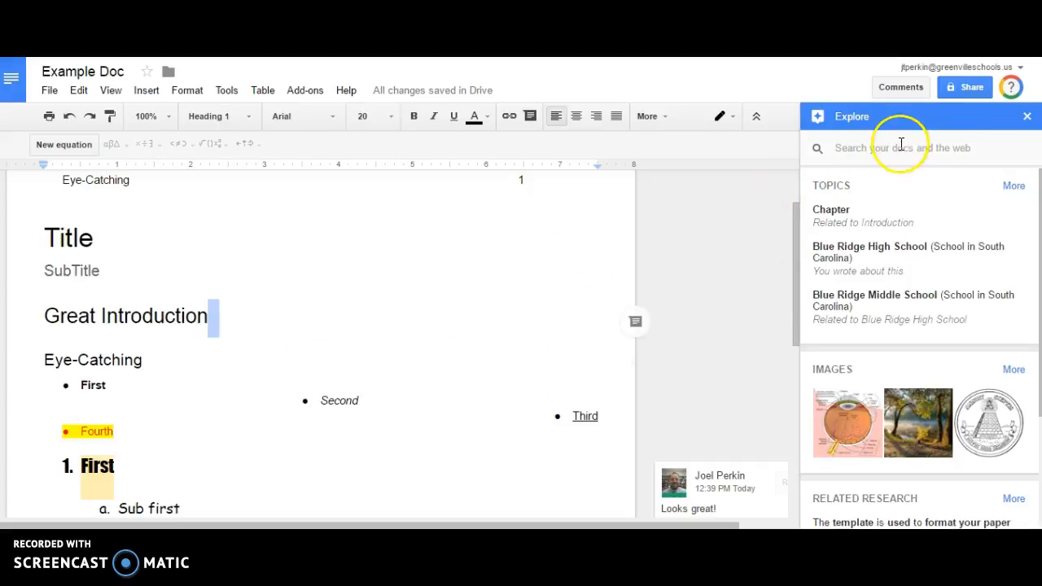
{"action": "left_click", "coordinate": [1009, 136]}
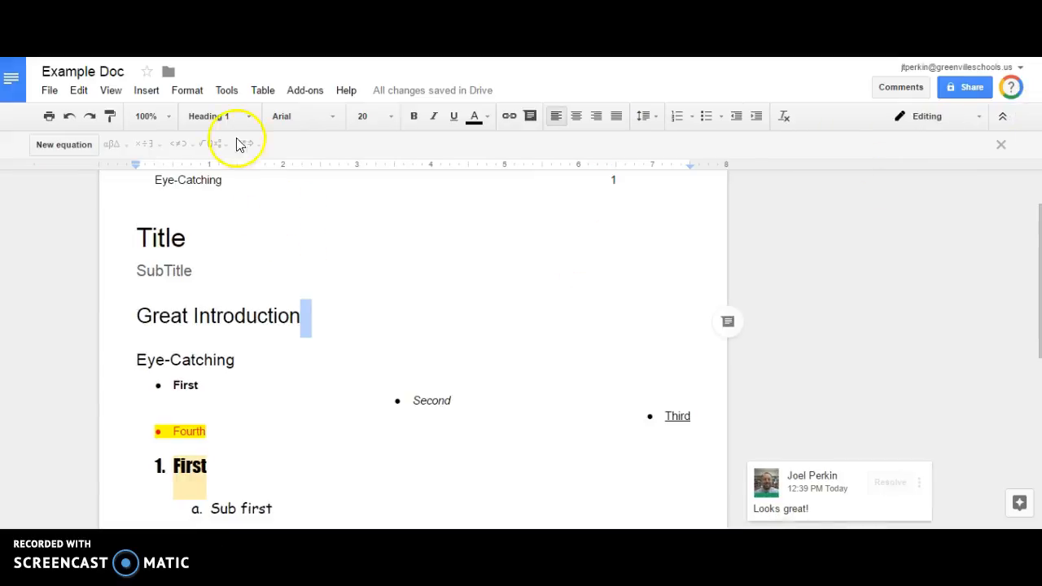
Dictate 'It should be transcribing' on the empty line above Title, then close voice typing.
{"action": "left_click", "coordinate": [226, 92]}
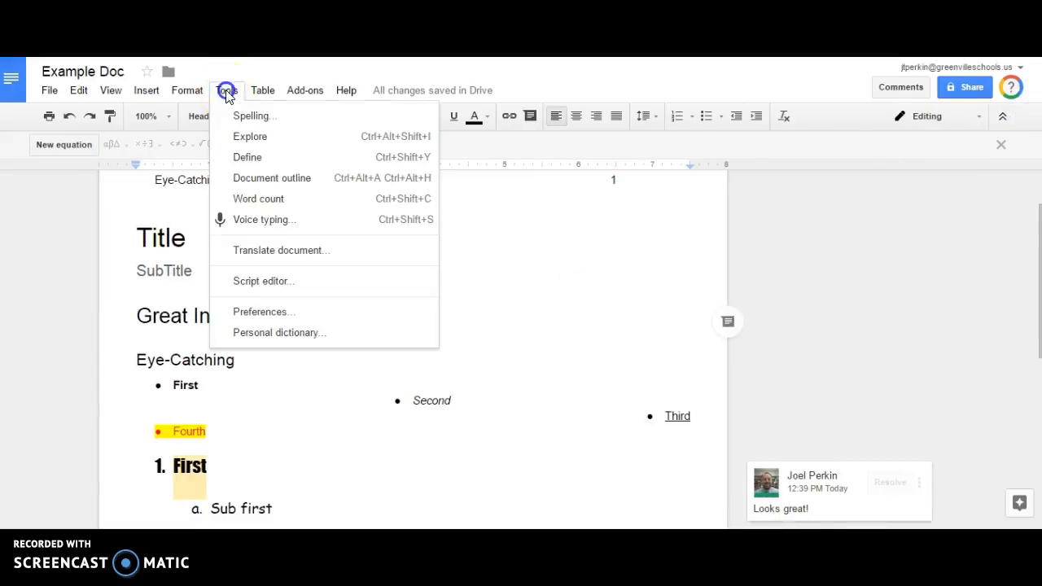
{"action": "left_click", "coordinate": [263, 219]}
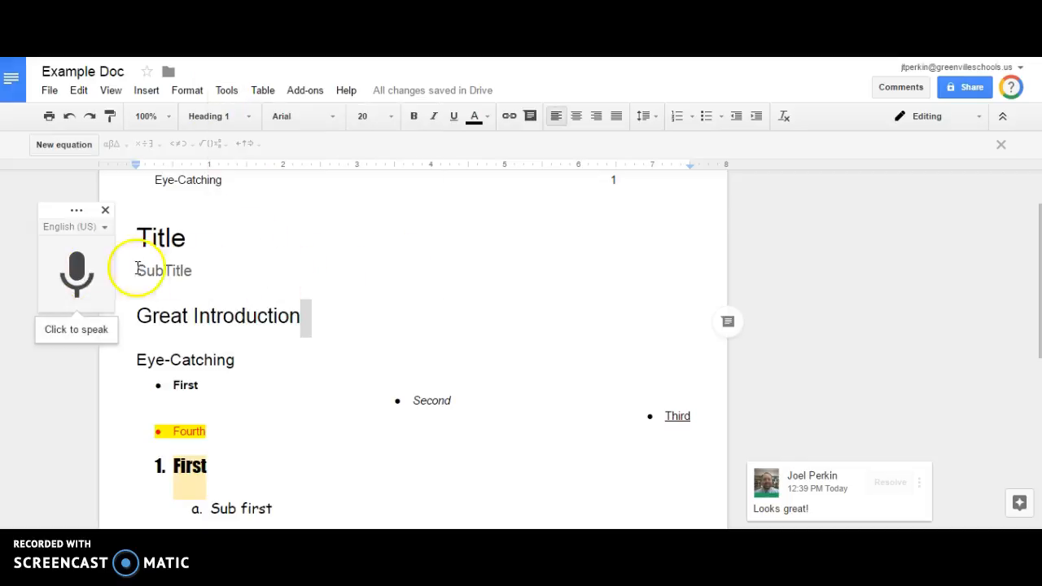
{"action": "left_click", "coordinate": [195, 205]}
{"action": "left_click", "coordinate": [74, 273]}
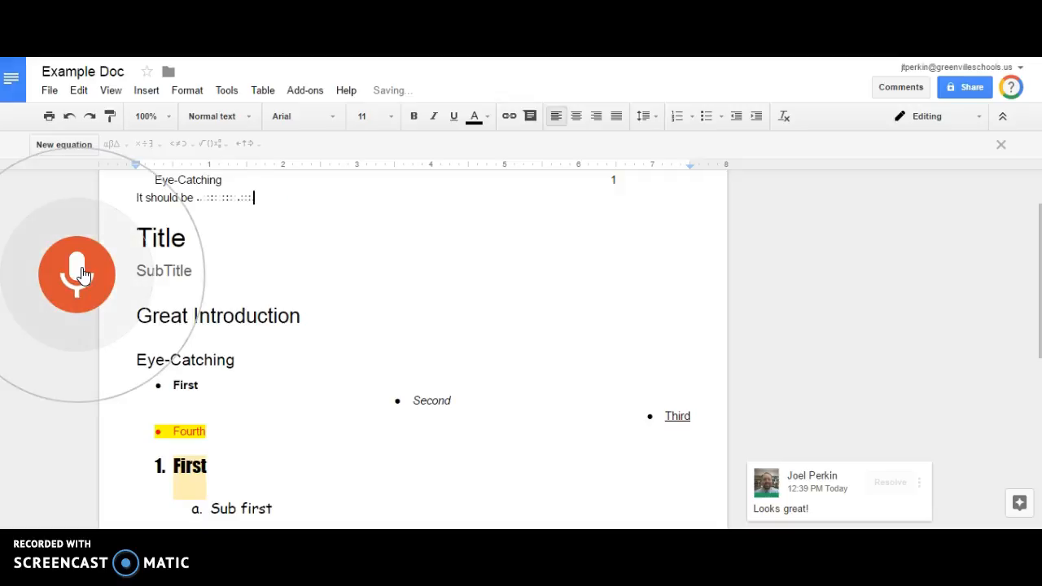
{"action": "left_click", "coordinate": [82, 274]}
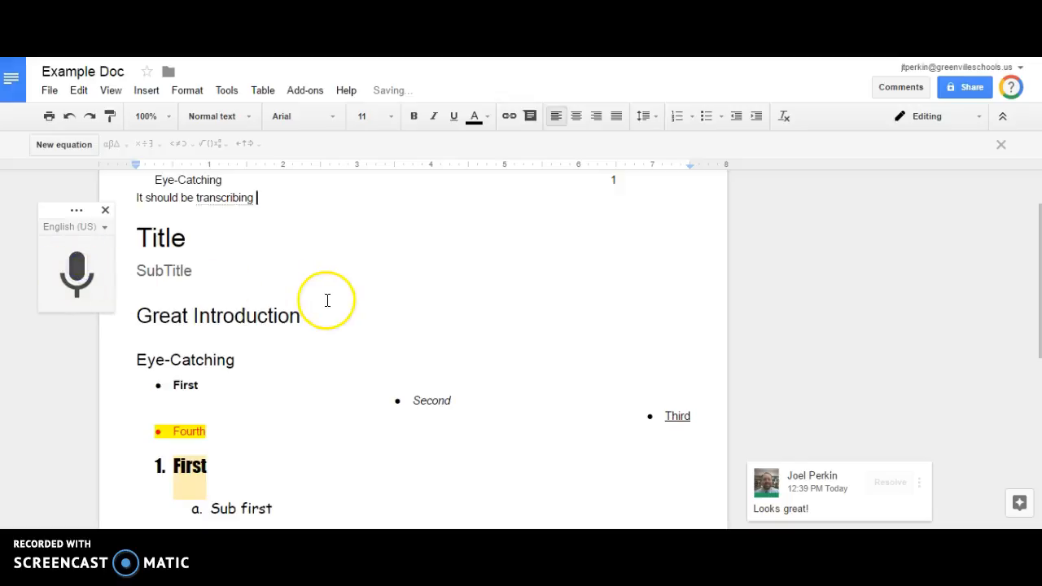
{"action": "left_click", "coordinate": [383, 240]}
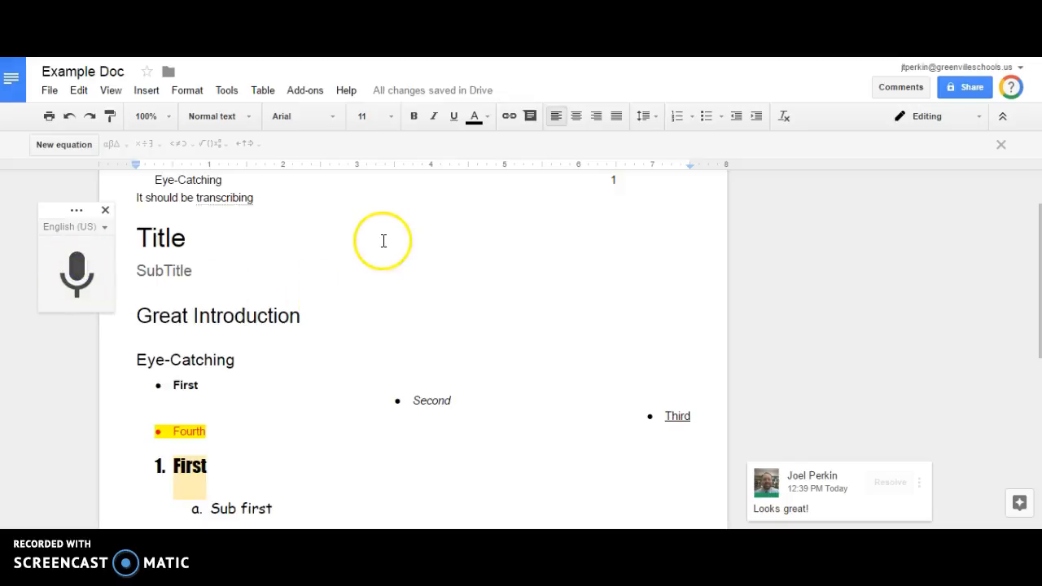
{"action": "left_click", "coordinate": [104, 211]}
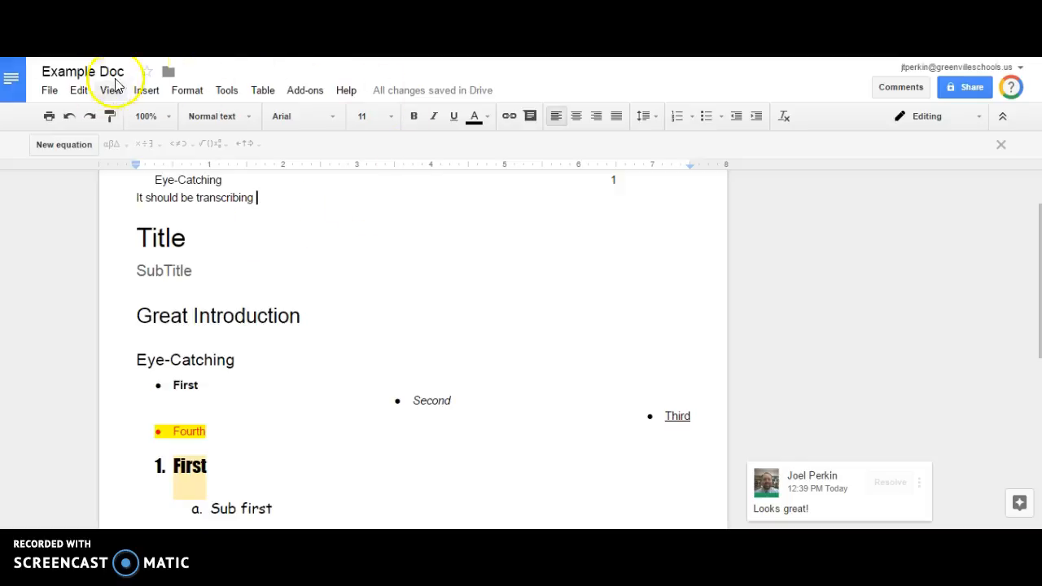
In advanced sharing, restrict the link to Greenville County School District with Can view, and save.
{"action": "left_click", "coordinate": [969, 87]}
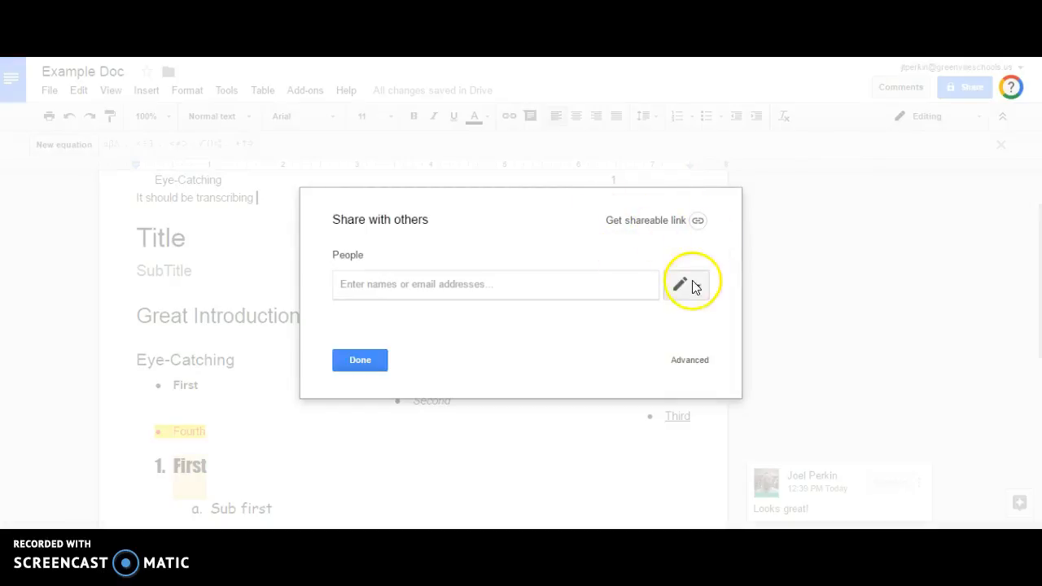
{"action": "left_click", "coordinate": [691, 363]}
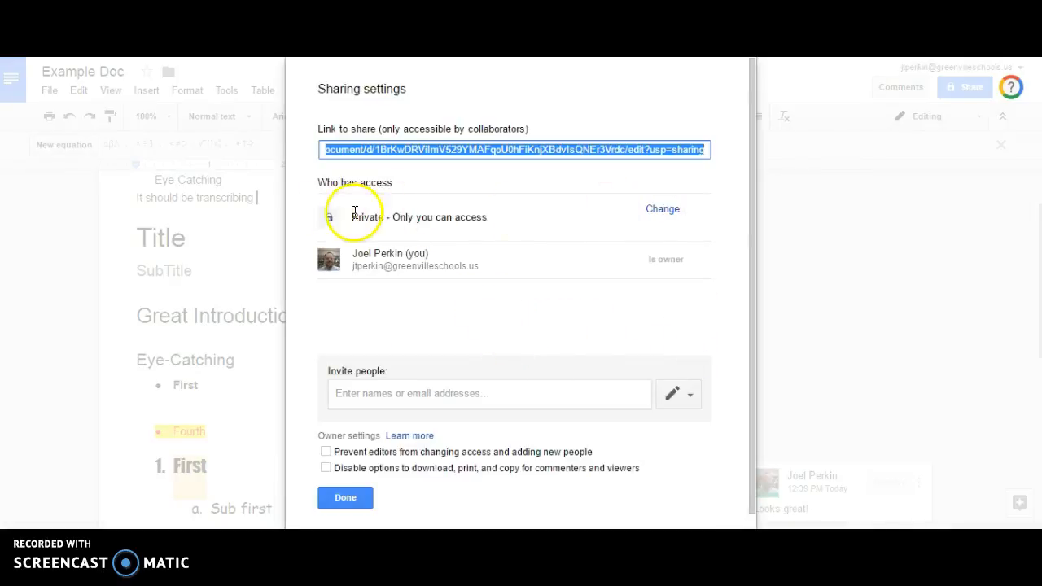
{"action": "left_click", "coordinate": [386, 396]}
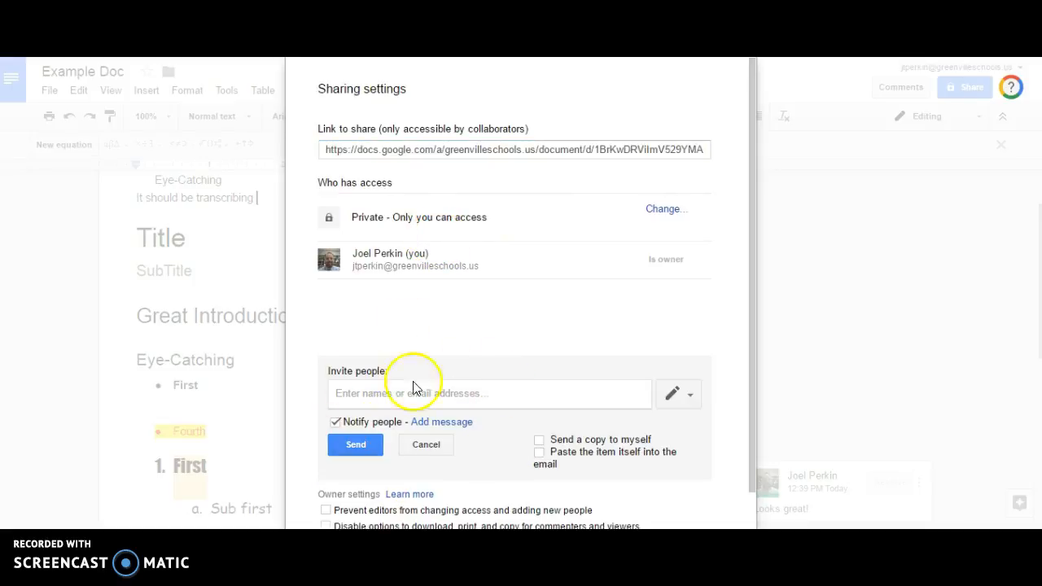
{"action": "left_click", "coordinate": [676, 214]}
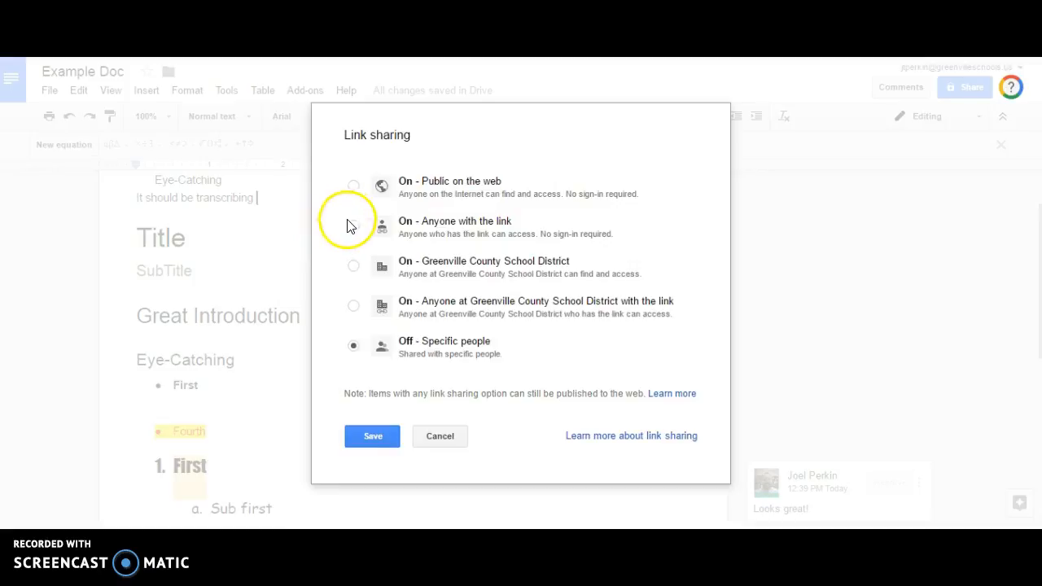
{"action": "left_click", "coordinate": [352, 227]}
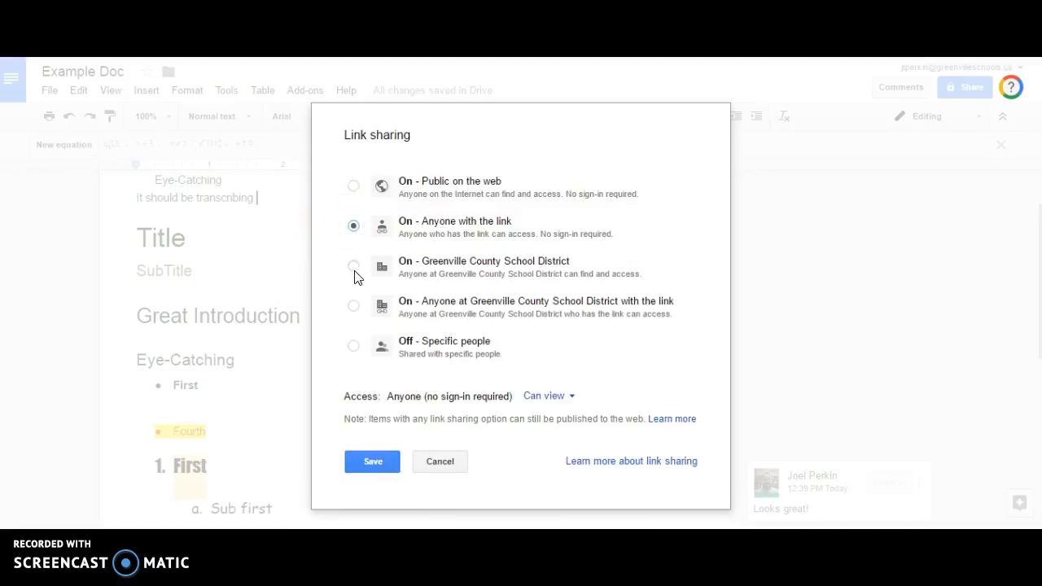
{"action": "left_click", "coordinate": [352, 308]}
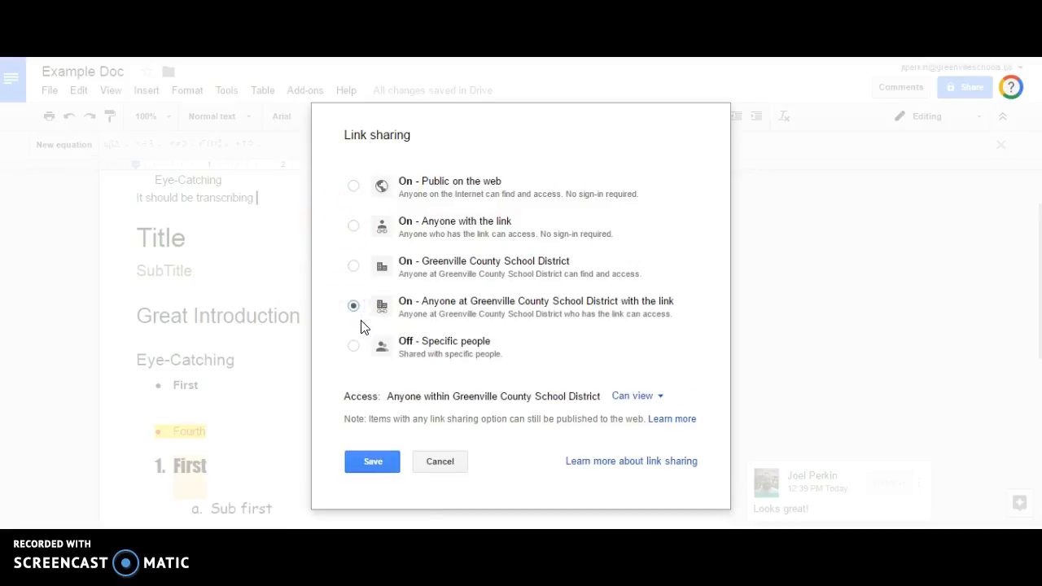
{"action": "left_click", "coordinate": [649, 396]}
{"action": "left_click", "coordinate": [652, 396]}
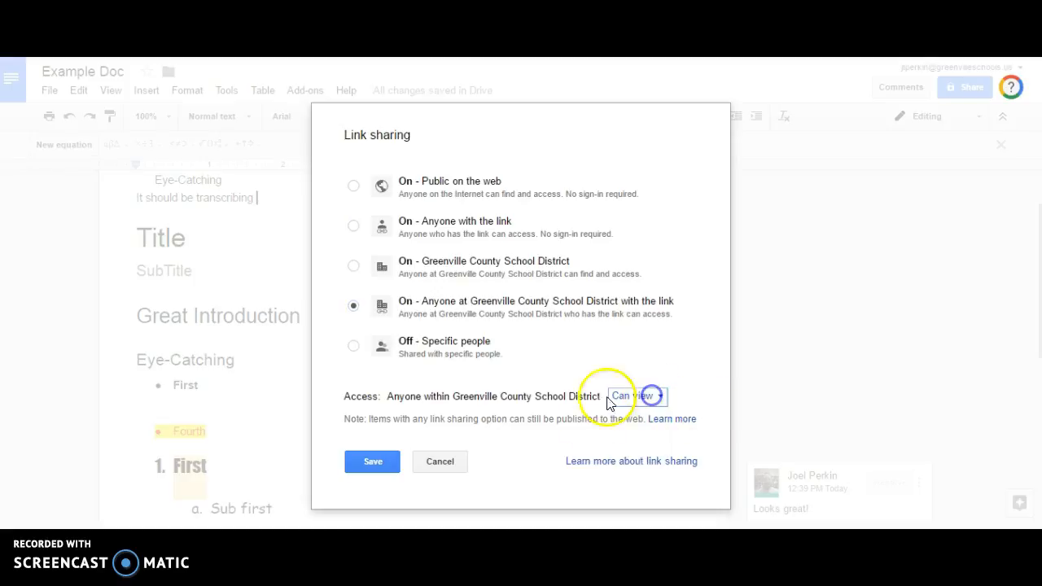
{"action": "left_click", "coordinate": [381, 462]}
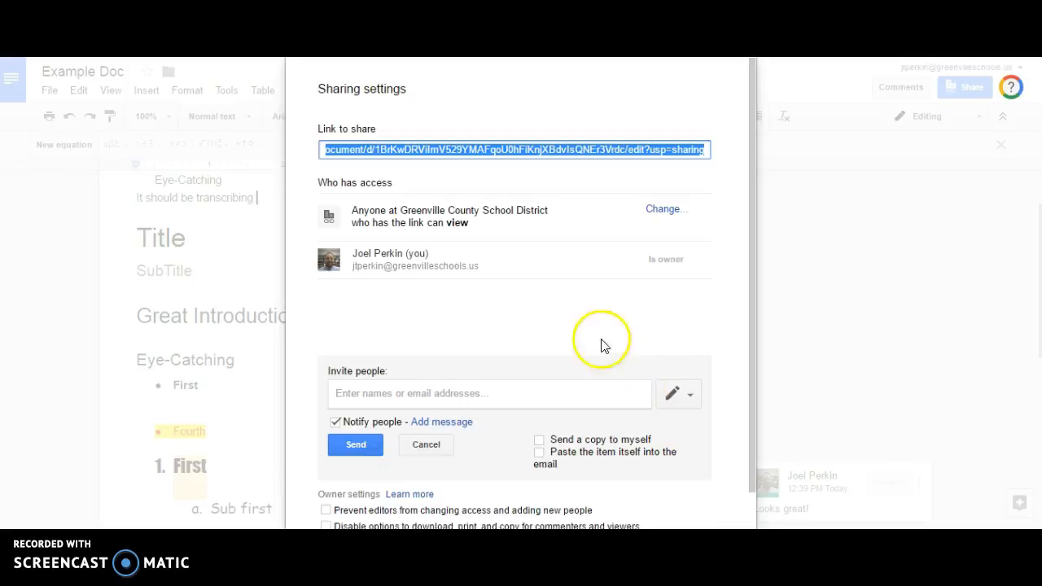
{"action": "left_click", "coordinate": [555, 397]}
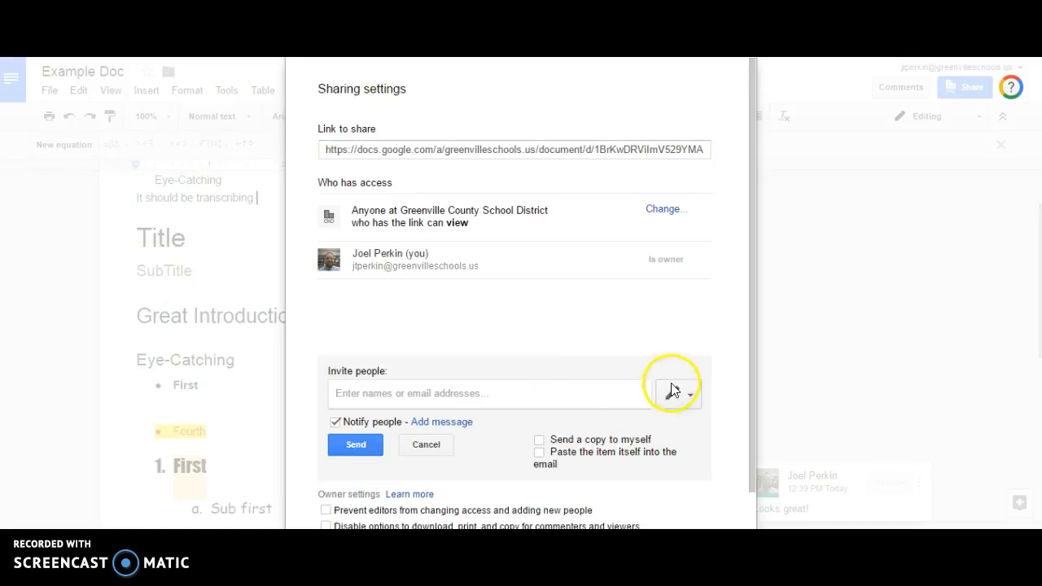
{"action": "left_click", "coordinate": [673, 393]}
{"action": "left_click", "coordinate": [568, 396]}
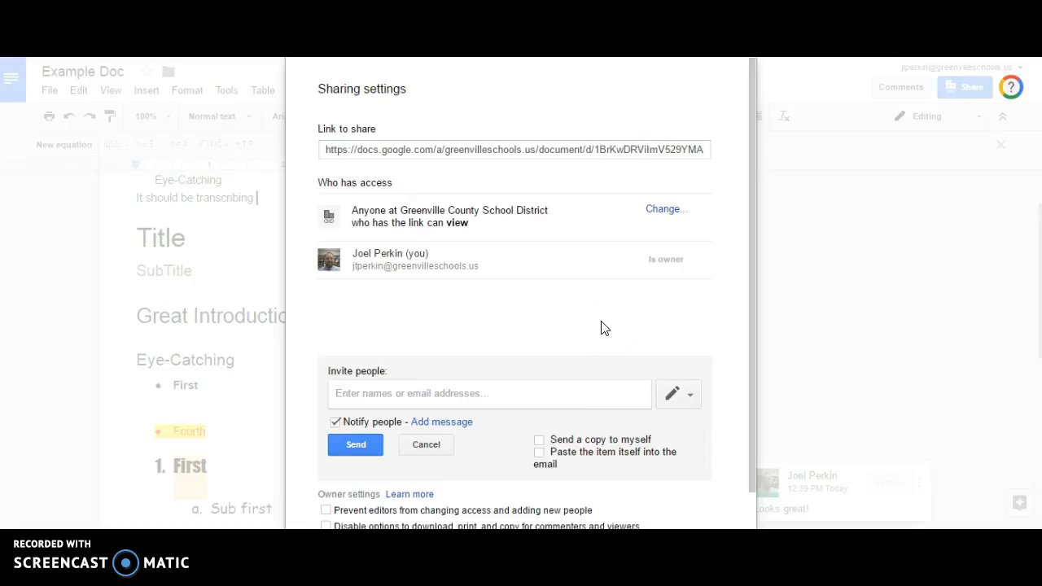
{"action": "key", "text": "Down"}
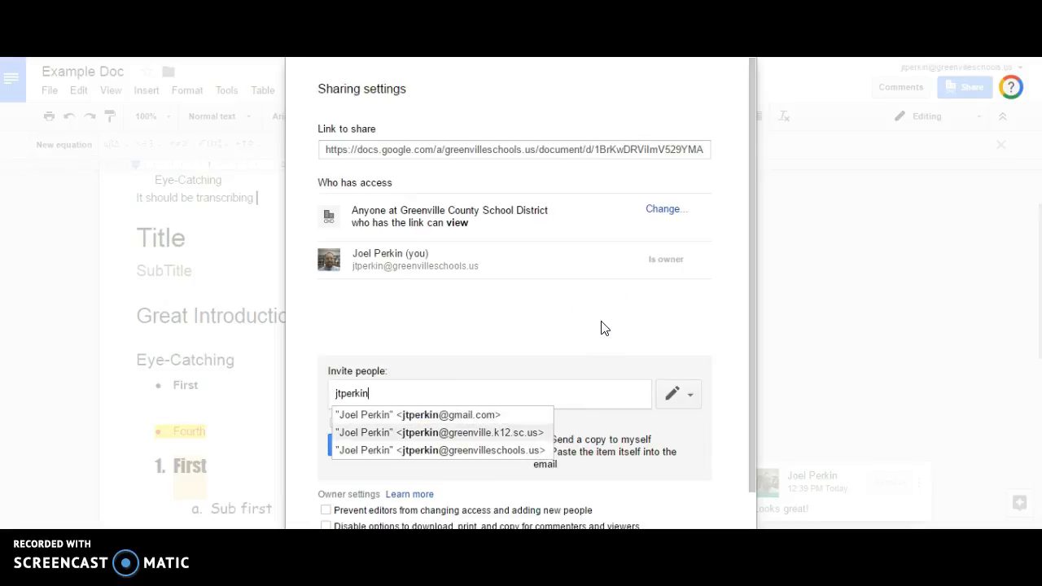
{"action": "key", "text": "Return"}
{"action": "left_click", "coordinate": [694, 397]}
{"action": "left_click", "coordinate": [720, 400]}
{"action": "scroll", "coordinate": [731, 399], "scroll_direction": "down", "scroll_amount": 1}
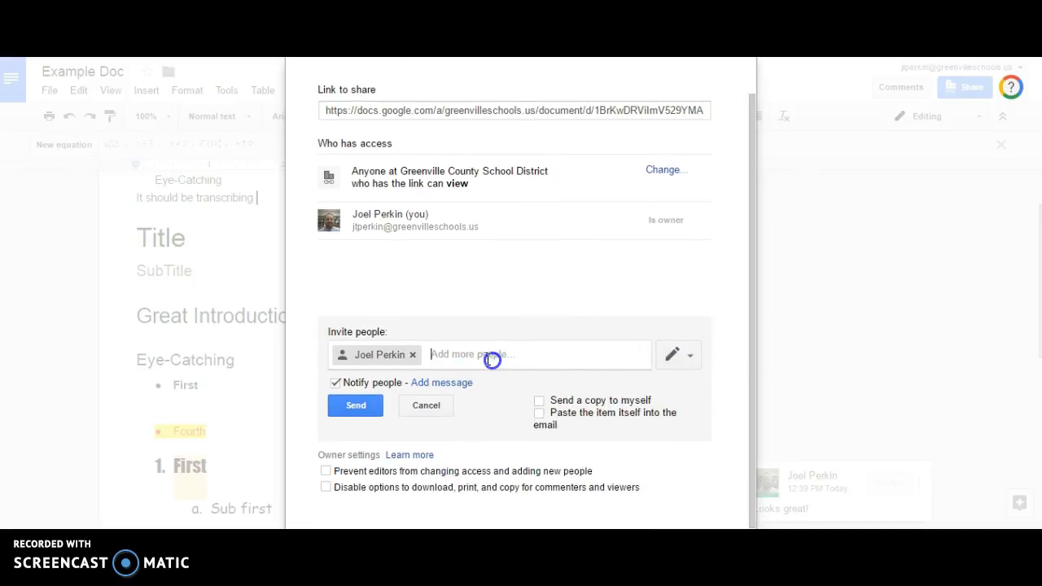
{"action": "left_click", "coordinate": [412, 355]}
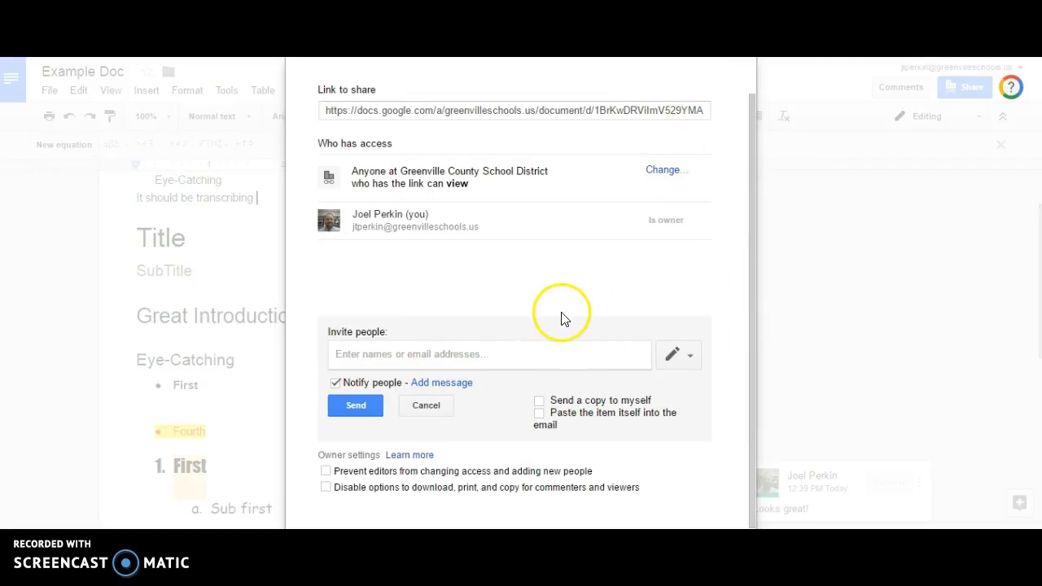
{"action": "scroll", "coordinate": [642, 284], "scroll_direction": "up", "scroll_amount": 1}
{"action": "scroll", "coordinate": [633, 284], "scroll_direction": "down", "scroll_amount": 1}
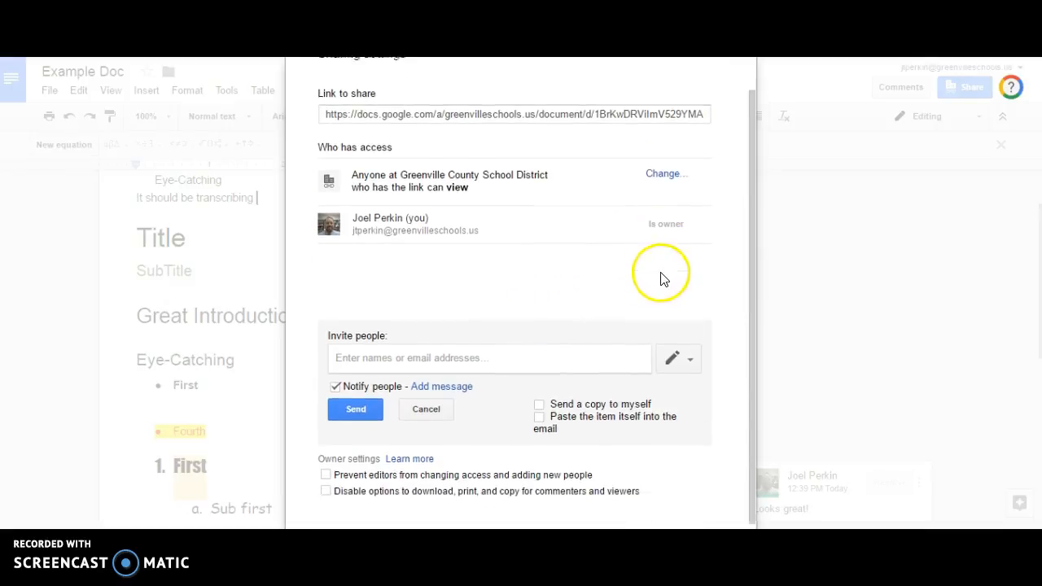